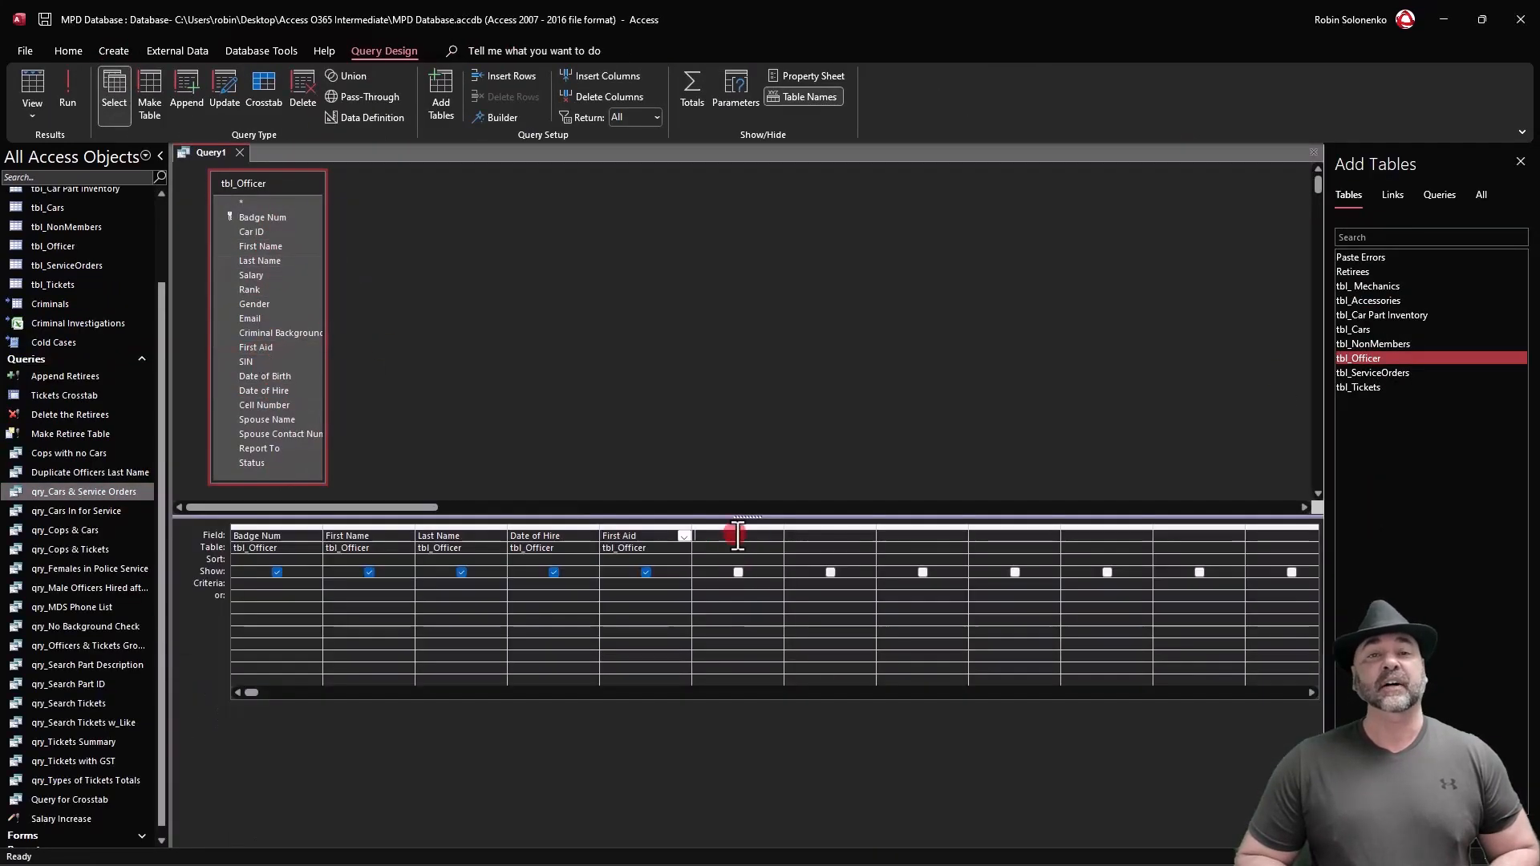
# Add the calculated field 45 Days: DateDiff("d",[Date of hire],Date()) to the query after First Aid.
pyautogui.click(732, 536)
pyautogui.hotkey('shift', 'F2')
pyautogui.write('45')
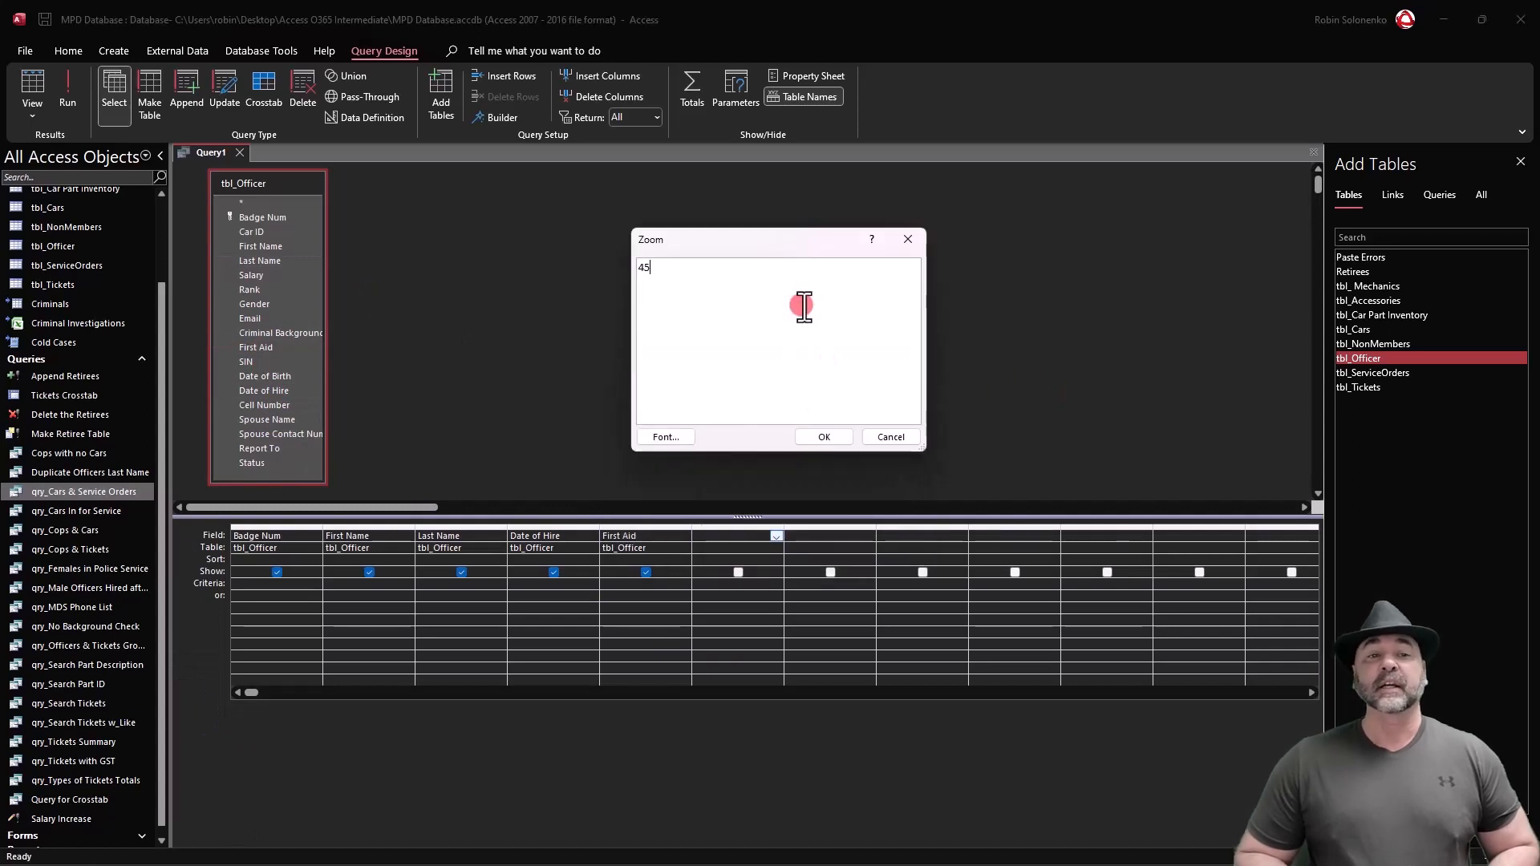
pyautogui.write(' Days: DateDiff(')
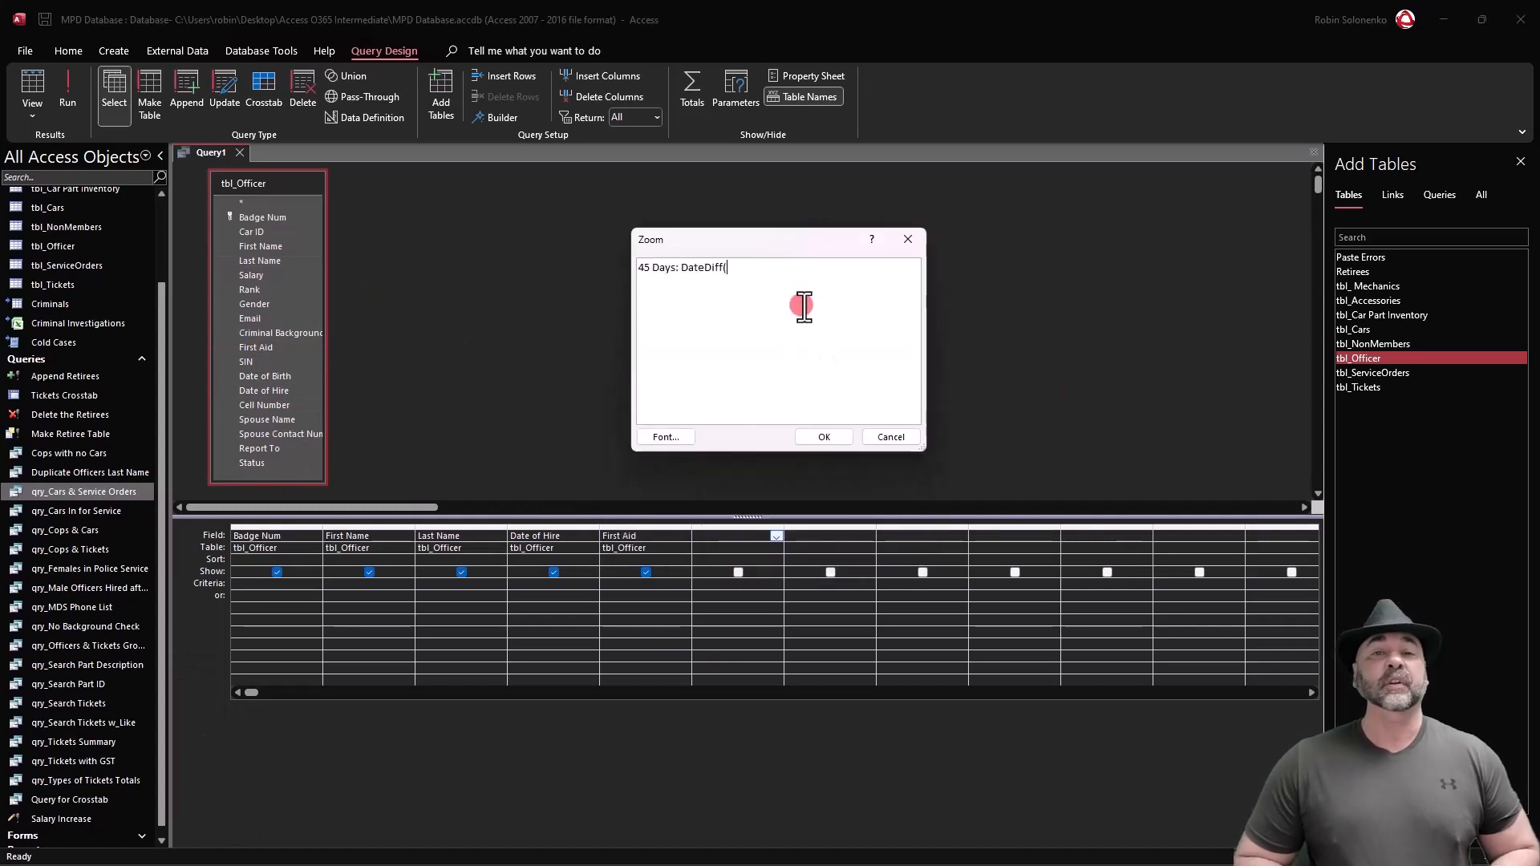
pyautogui.write('"d",[Date of hire],Date())')
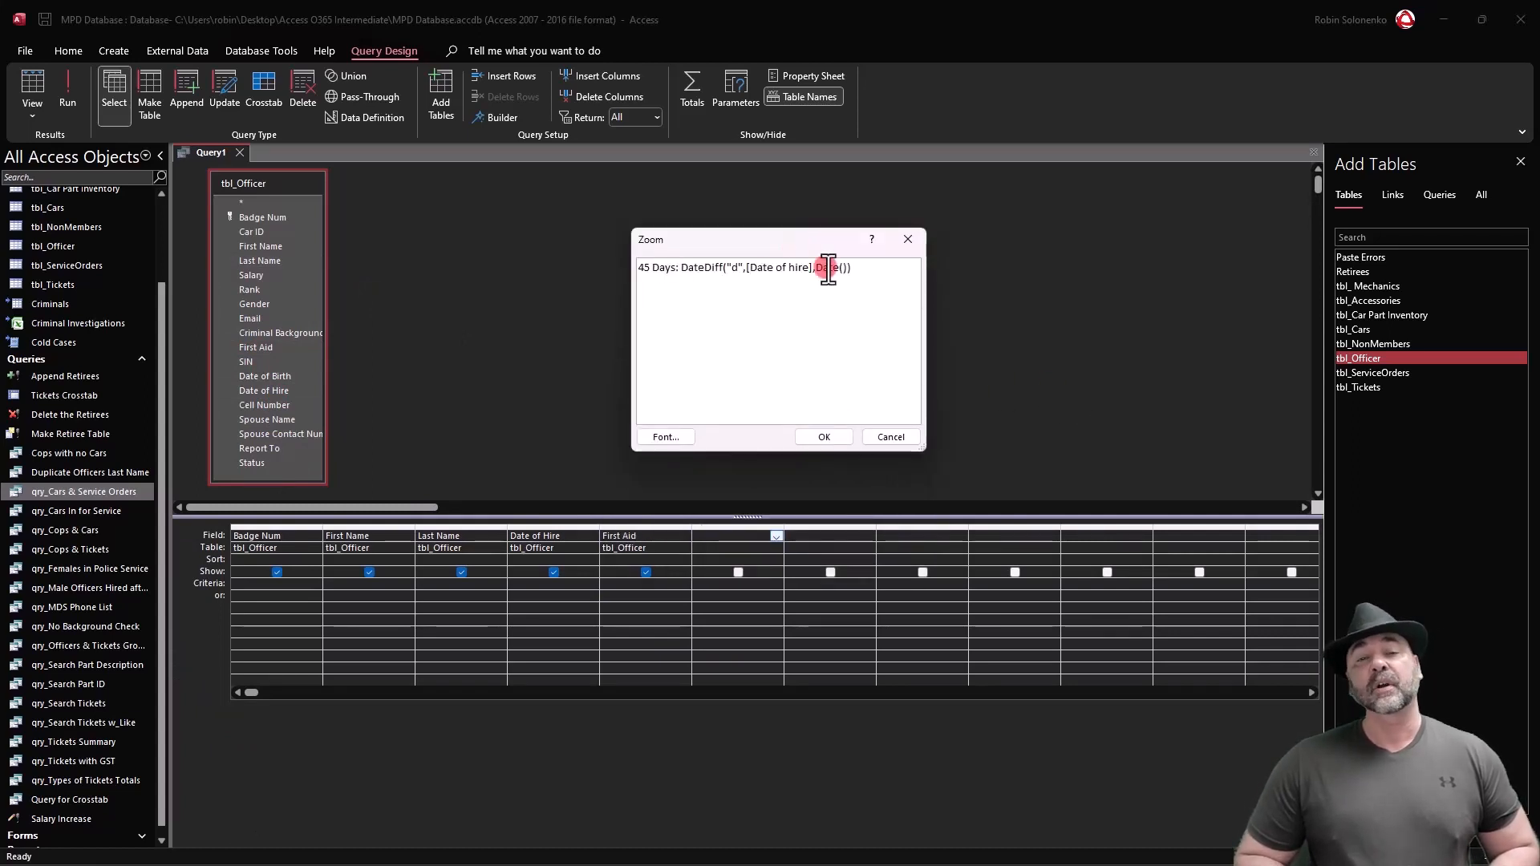
pyautogui.press('Return')
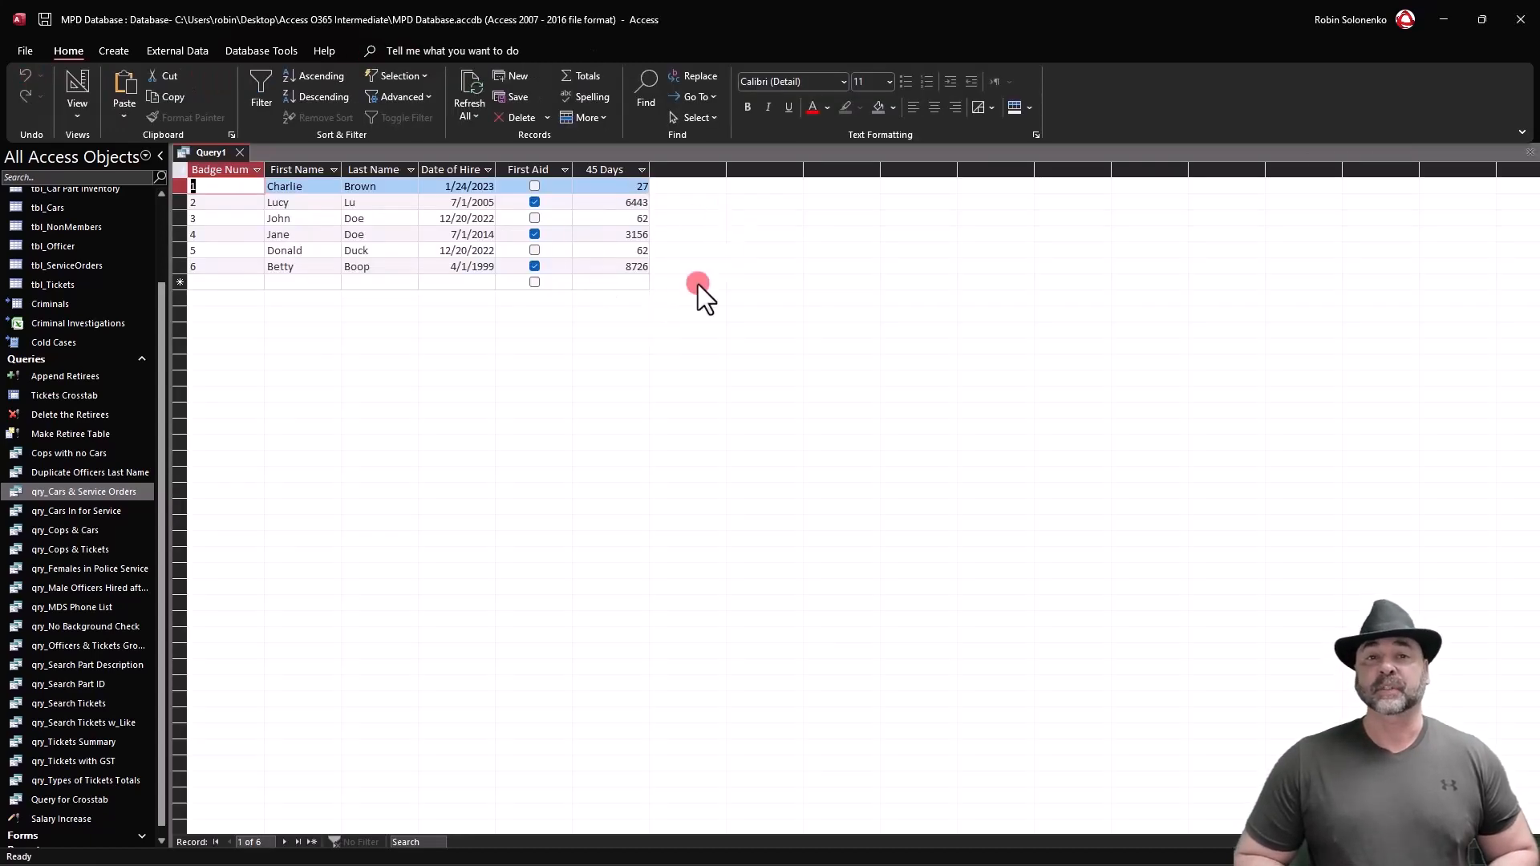
# Return the query to design and set the criterion of the 45 Days field to >45.
pyautogui.rightClick(211, 152)
pyautogui.click(268, 227)
pyautogui.write('>45')
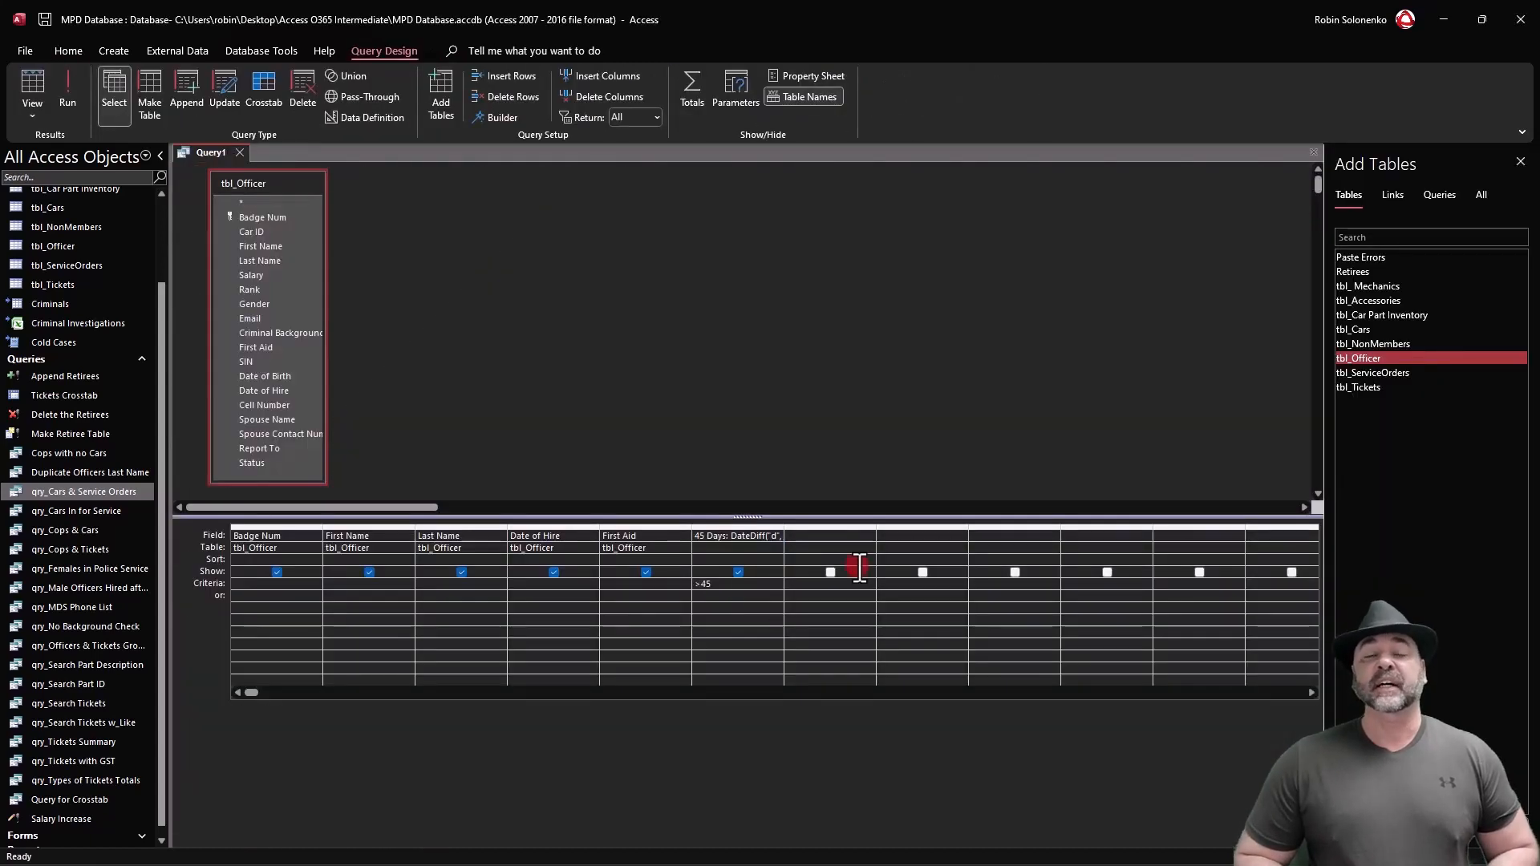
# Set the First Aid criterion to False and save the query under a name starting with "Past".
pyautogui.click(638, 584)
pyautogui.write('False')
pyautogui.click(69, 90)
pyautogui.rightClick(206, 152)
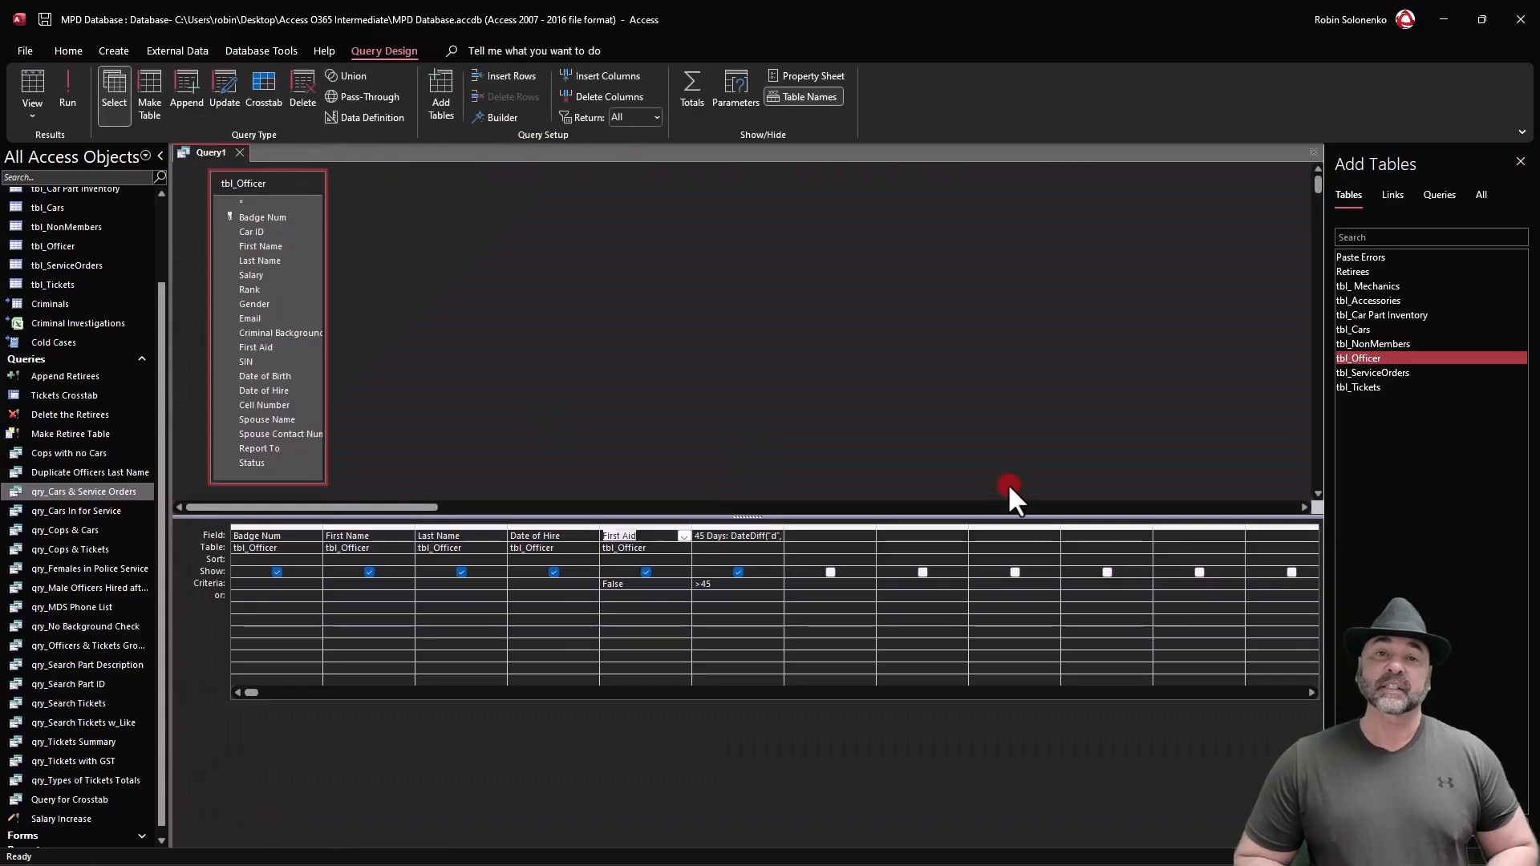
pyautogui.write('Past')
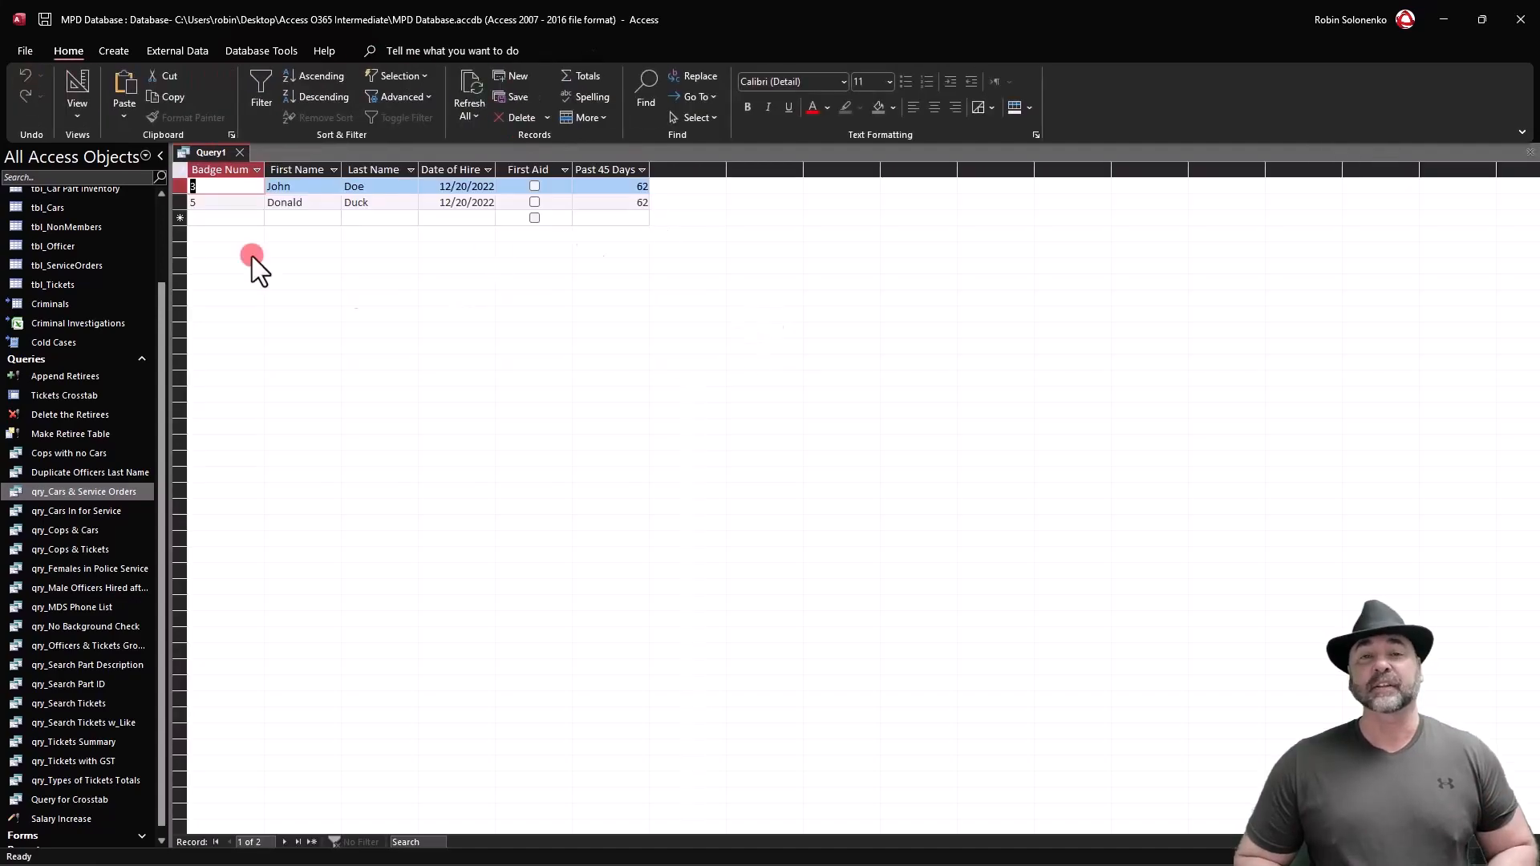
pyautogui.hotkey('ctrl', 's')
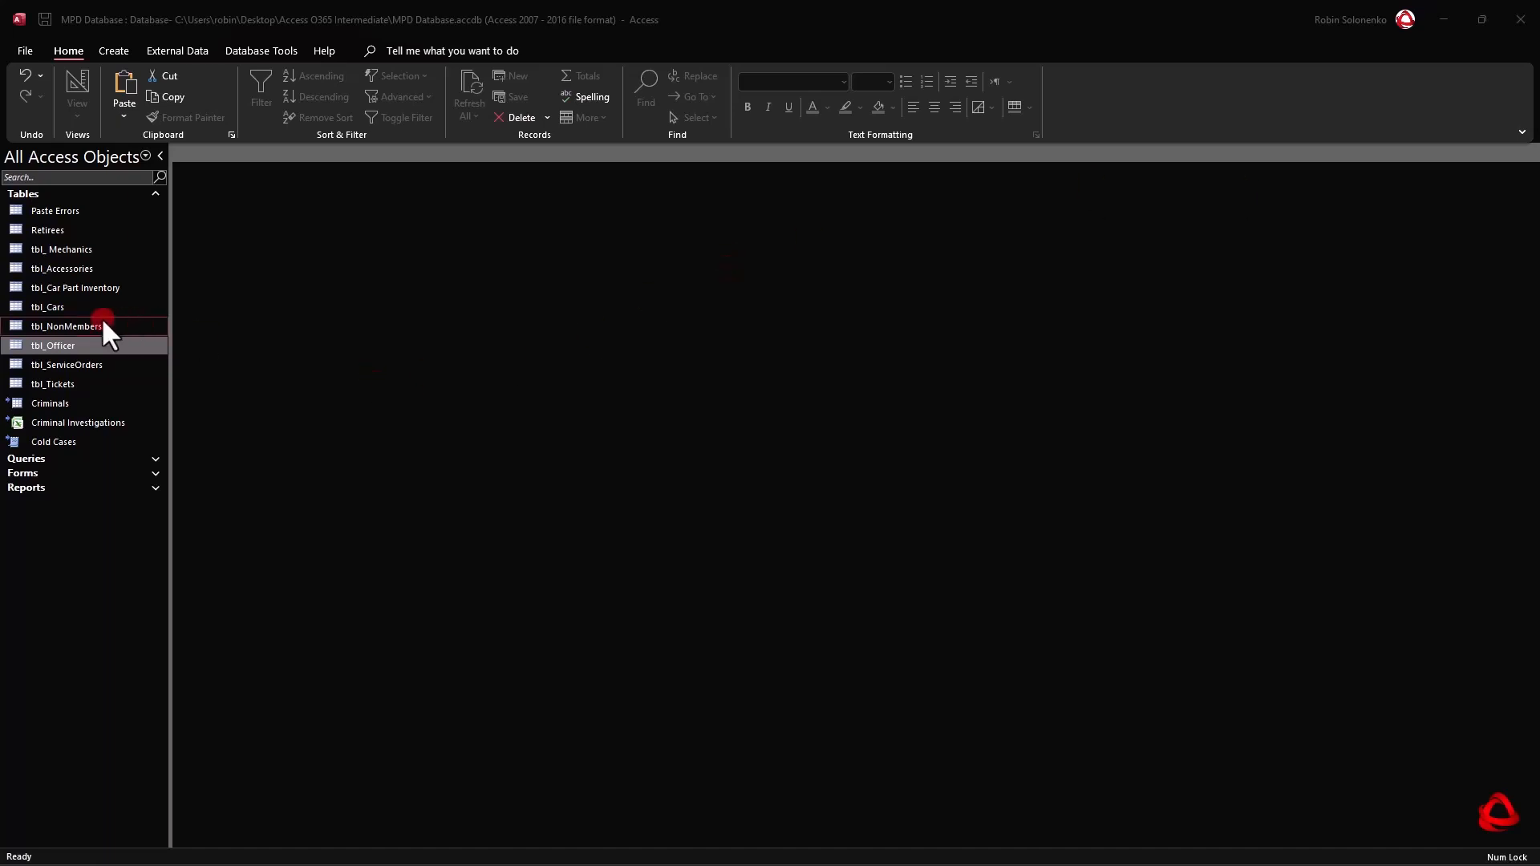
# Open the tbl_Officer table and clear First Aid for the officer in the third record.
pyautogui.click(64, 349)
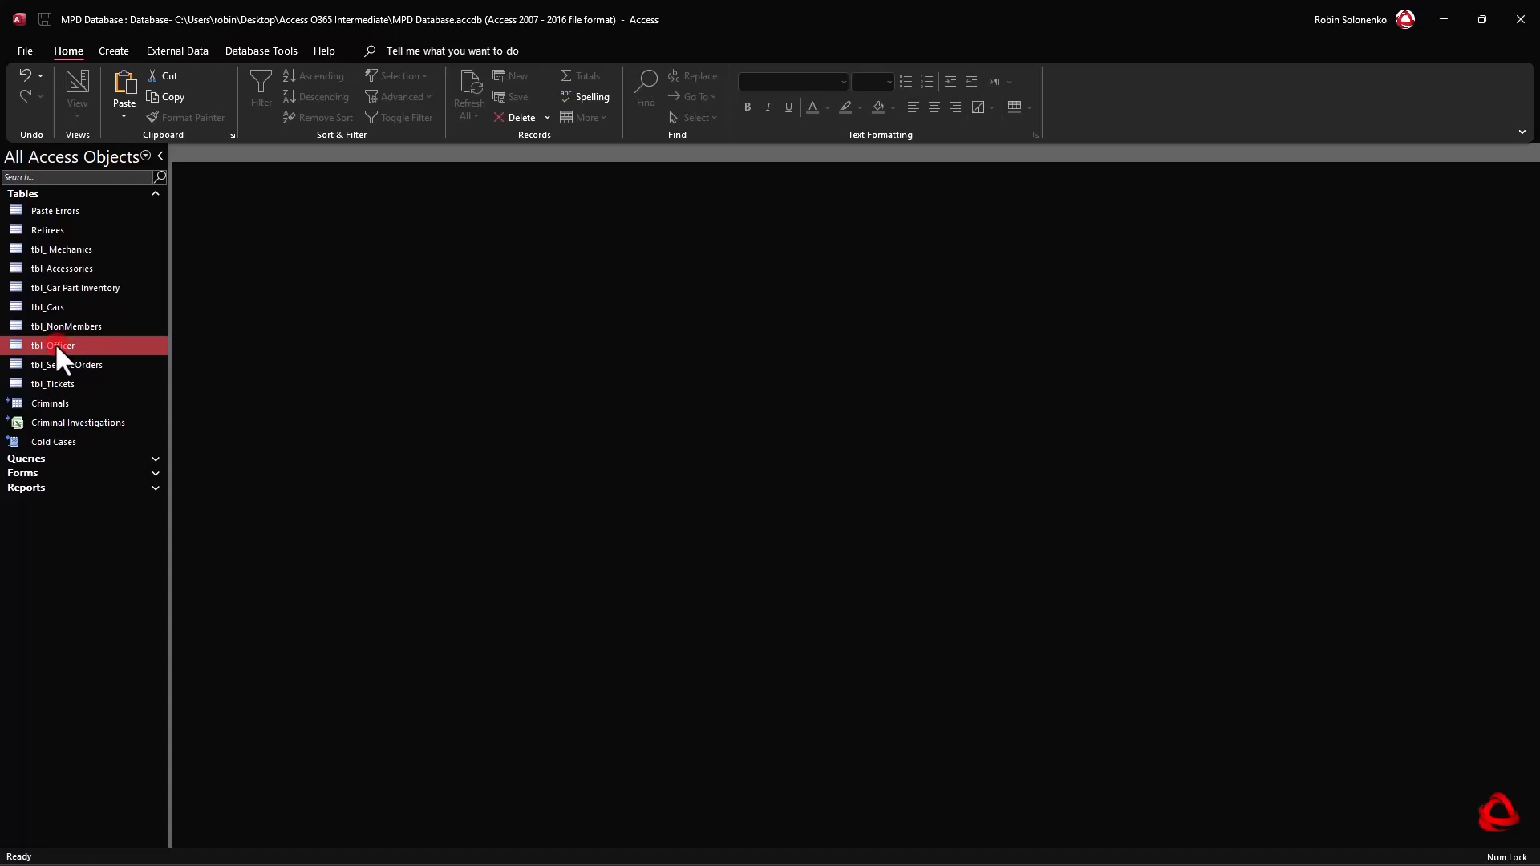
pyautogui.doubleClick(56, 347)
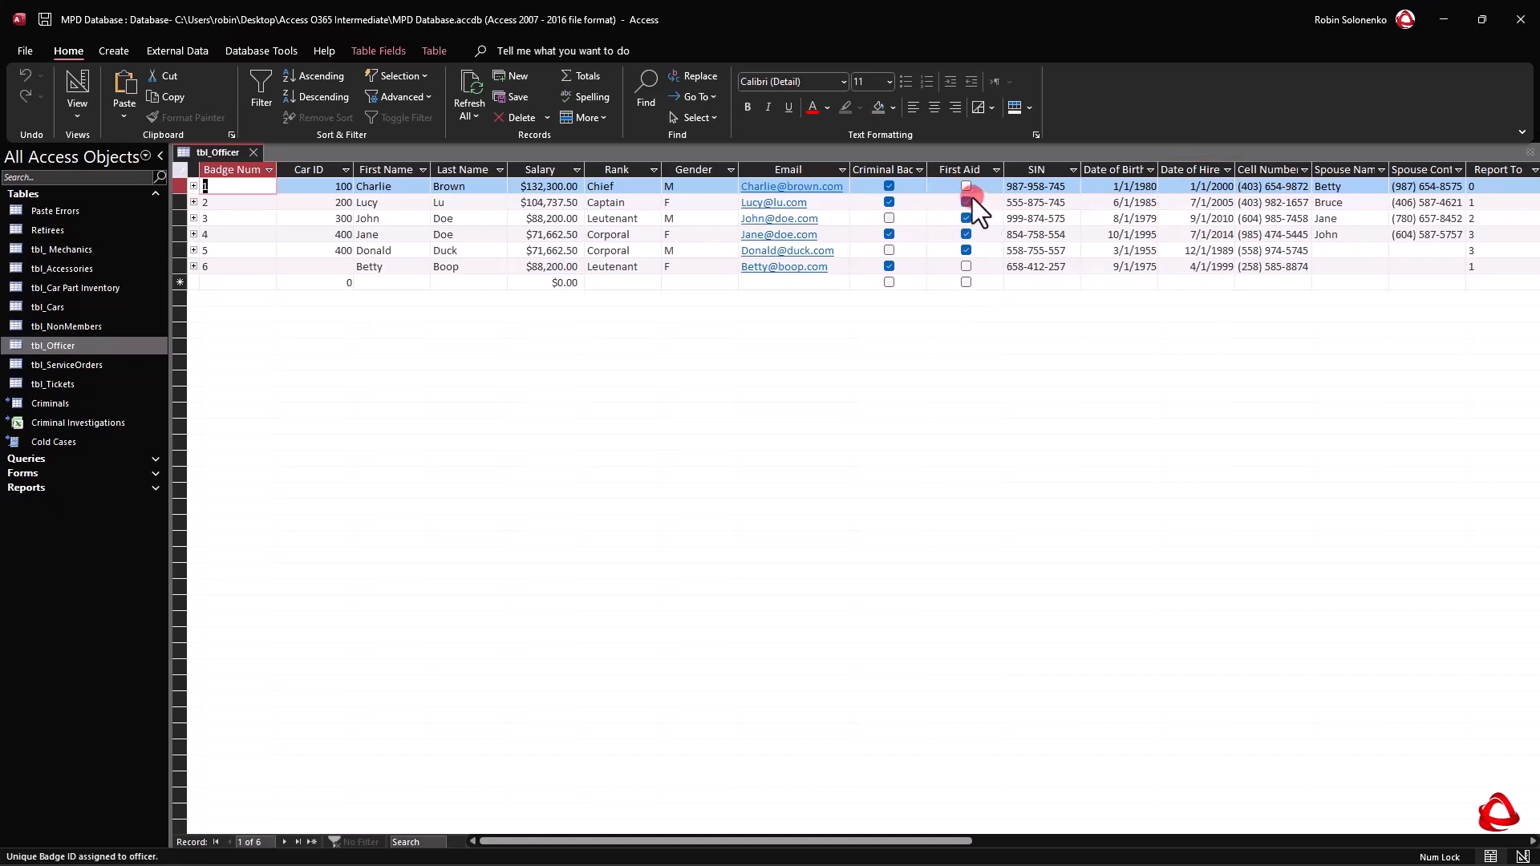
pyautogui.click(966, 218)
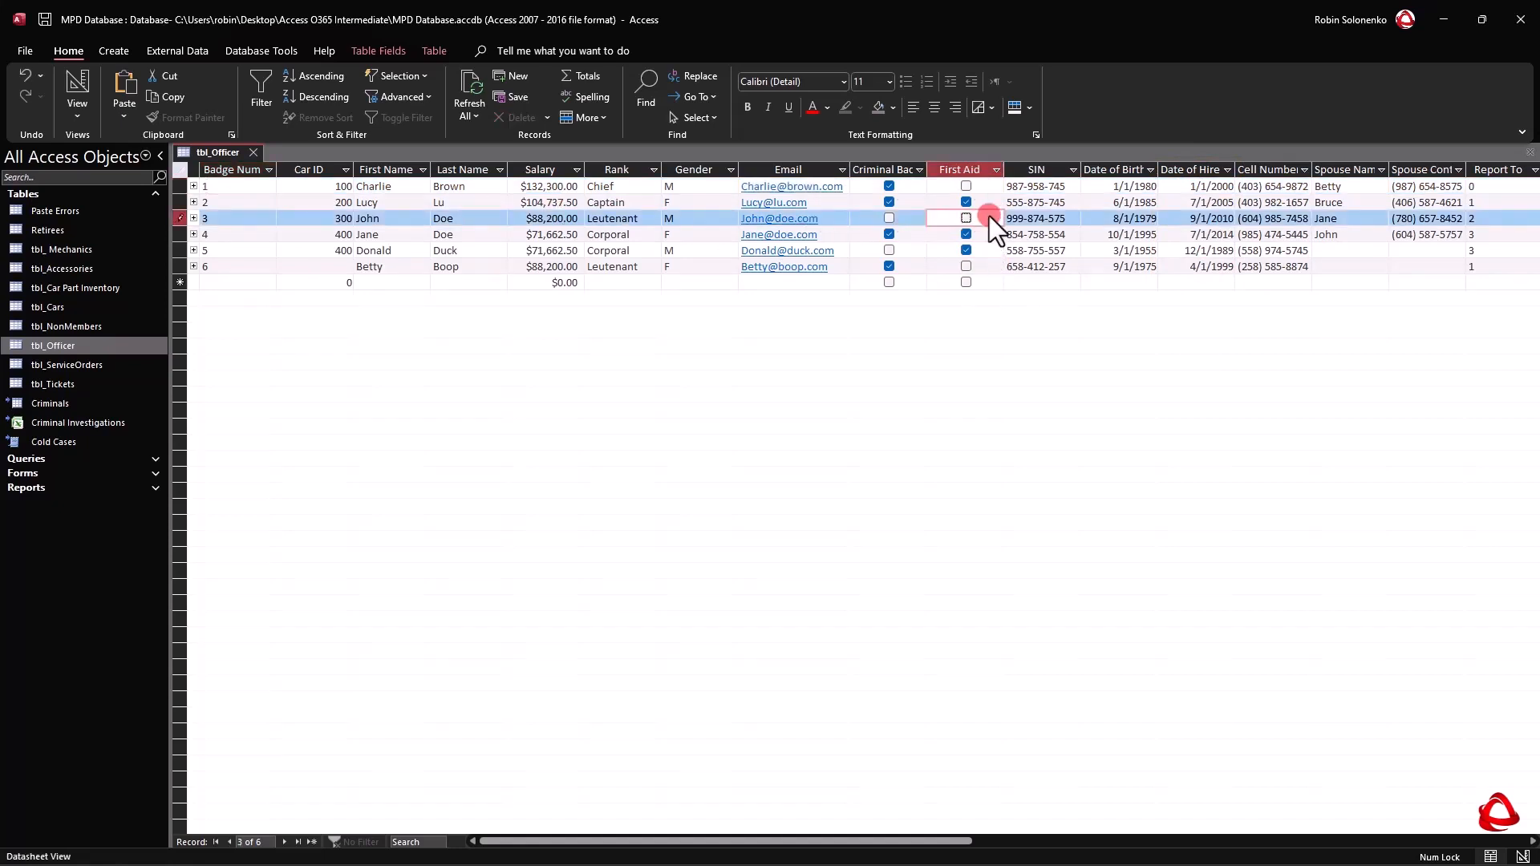
pyautogui.click(975, 190)
# Set the Date of Hire of the officer in the third record to 12/20/22.
pyautogui.click(1179, 218)
pyautogui.moveTo(1185, 221); pyautogui.dragTo(1333, 250)
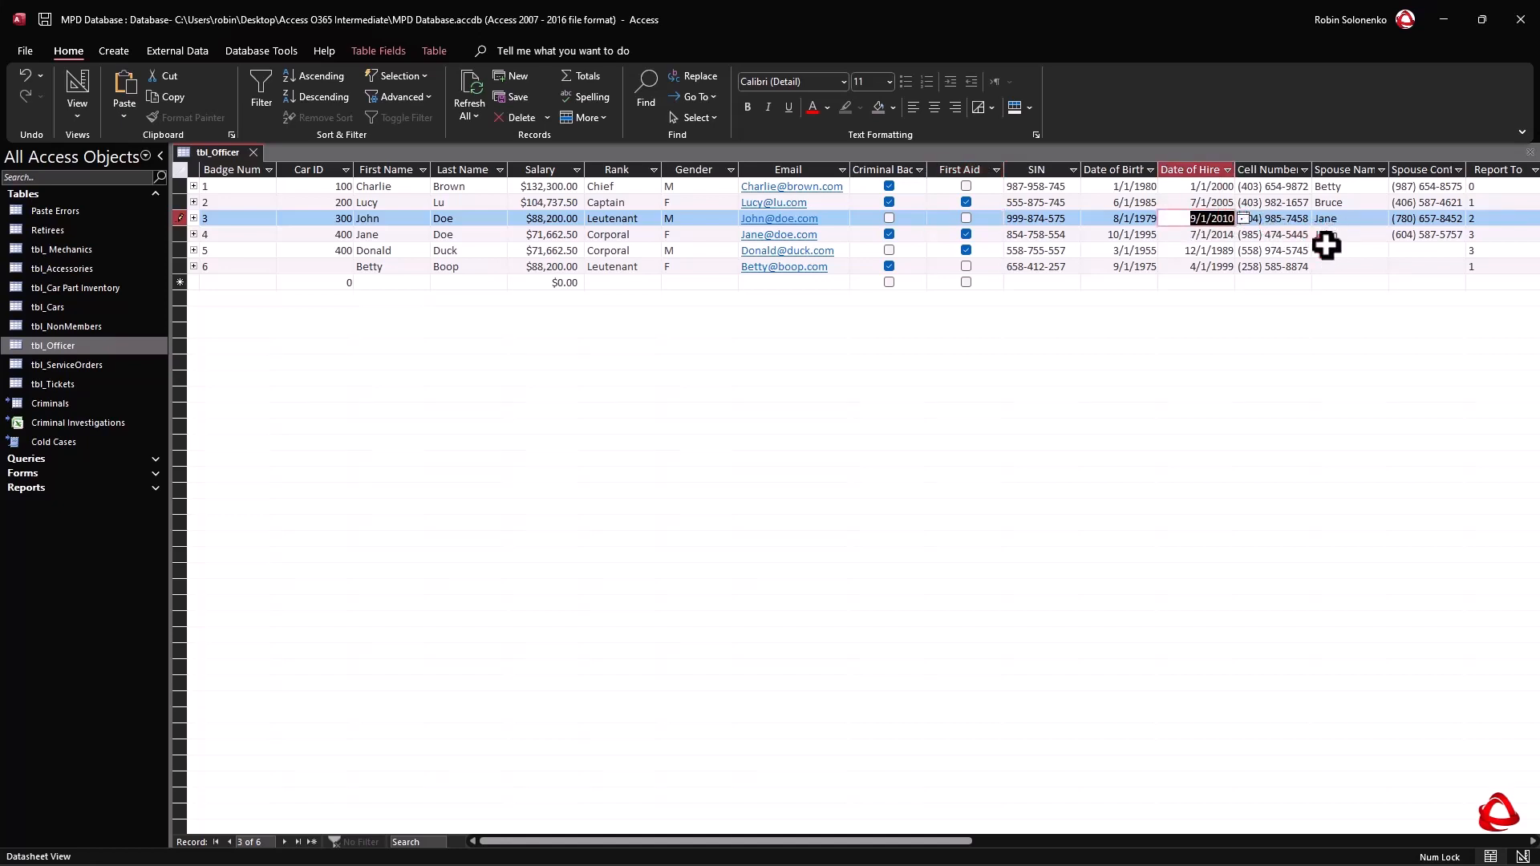
pyautogui.click(1242, 235)
pyautogui.write('12')
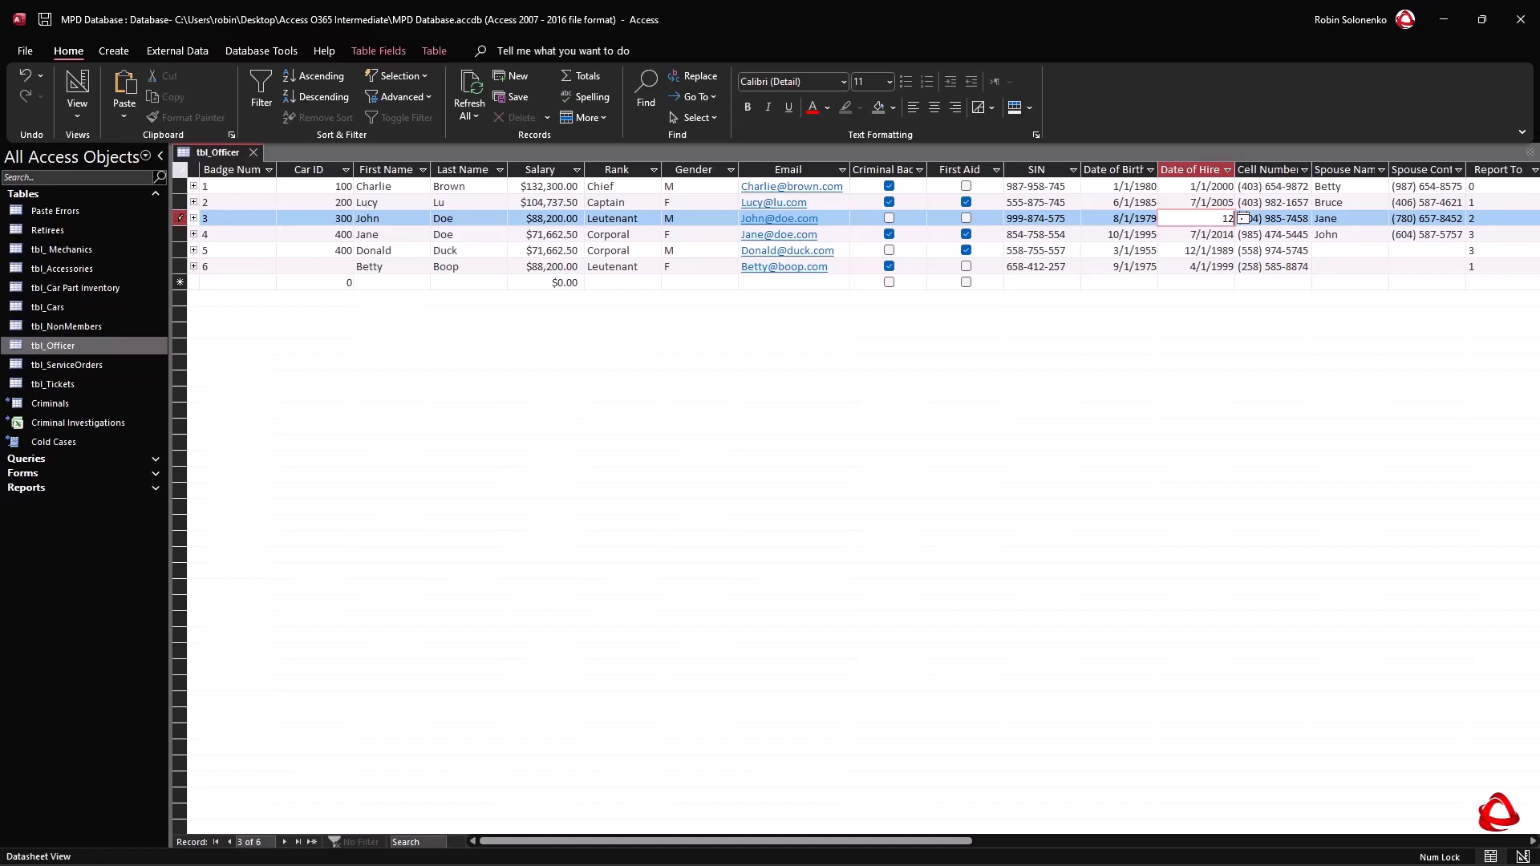
pyautogui.write('/20/22')
pyautogui.press('Down')
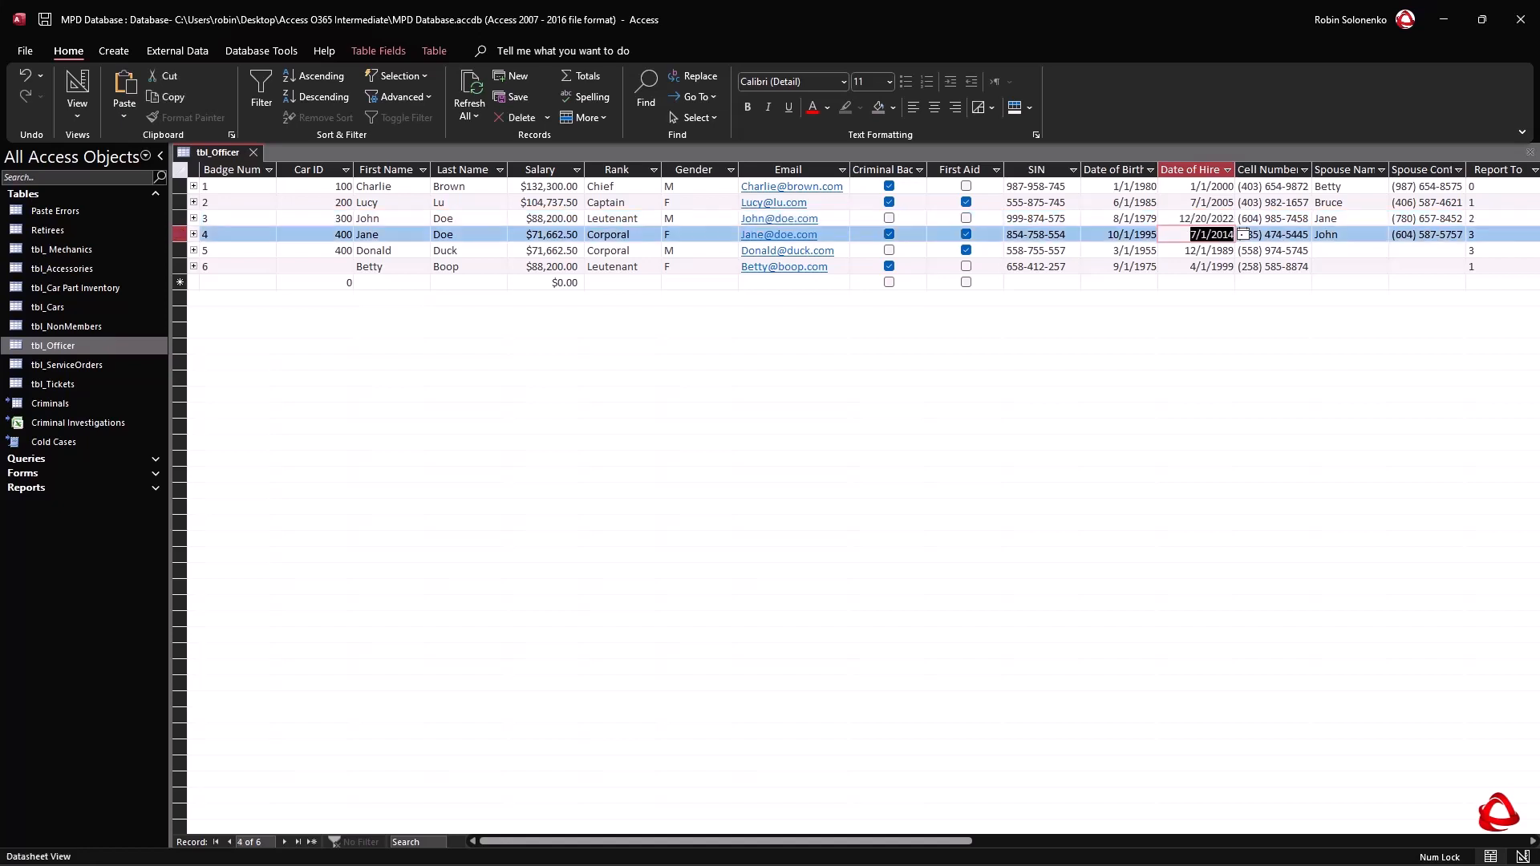
# Set the Date of Hire of the officer in the fifth record to 12/20/22.
pyautogui.press('Down')
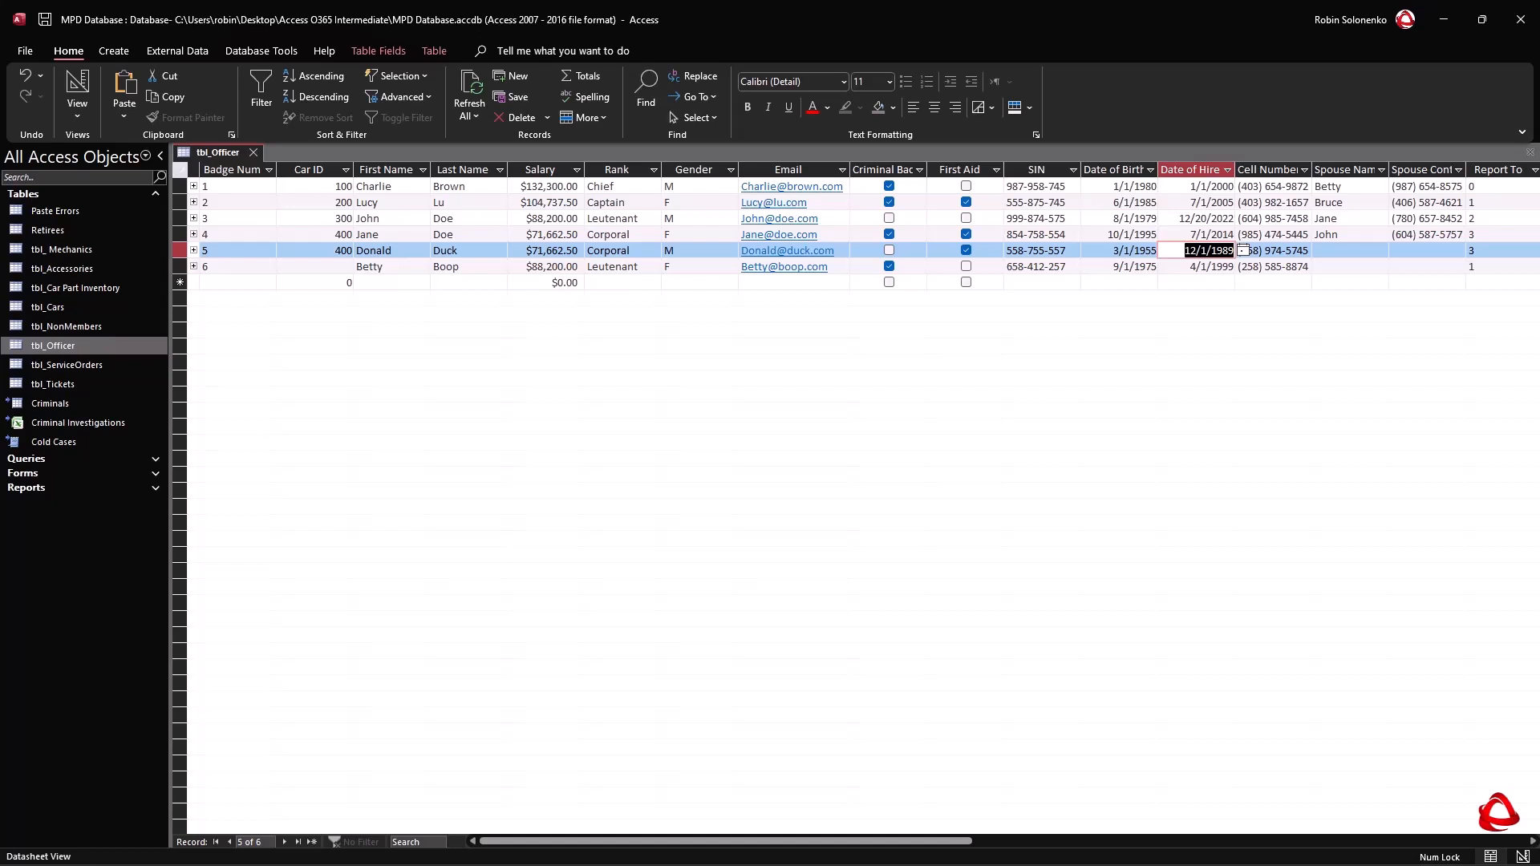
pyautogui.write('12/20/22')
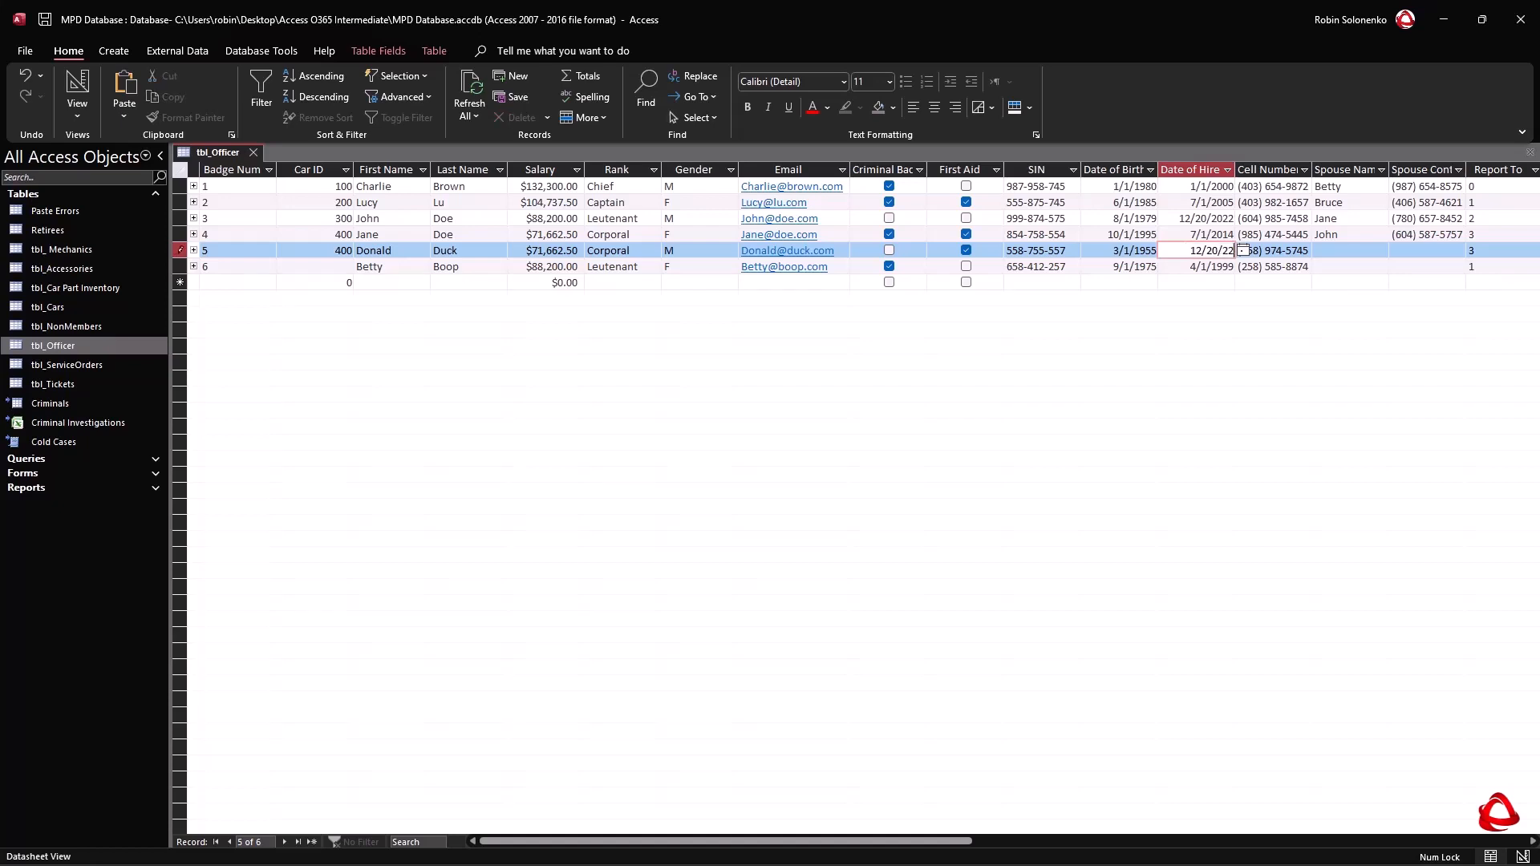
pyautogui.press('Up')
pyautogui.press('Up')
pyautogui.press('Up')
pyautogui.press('Up')
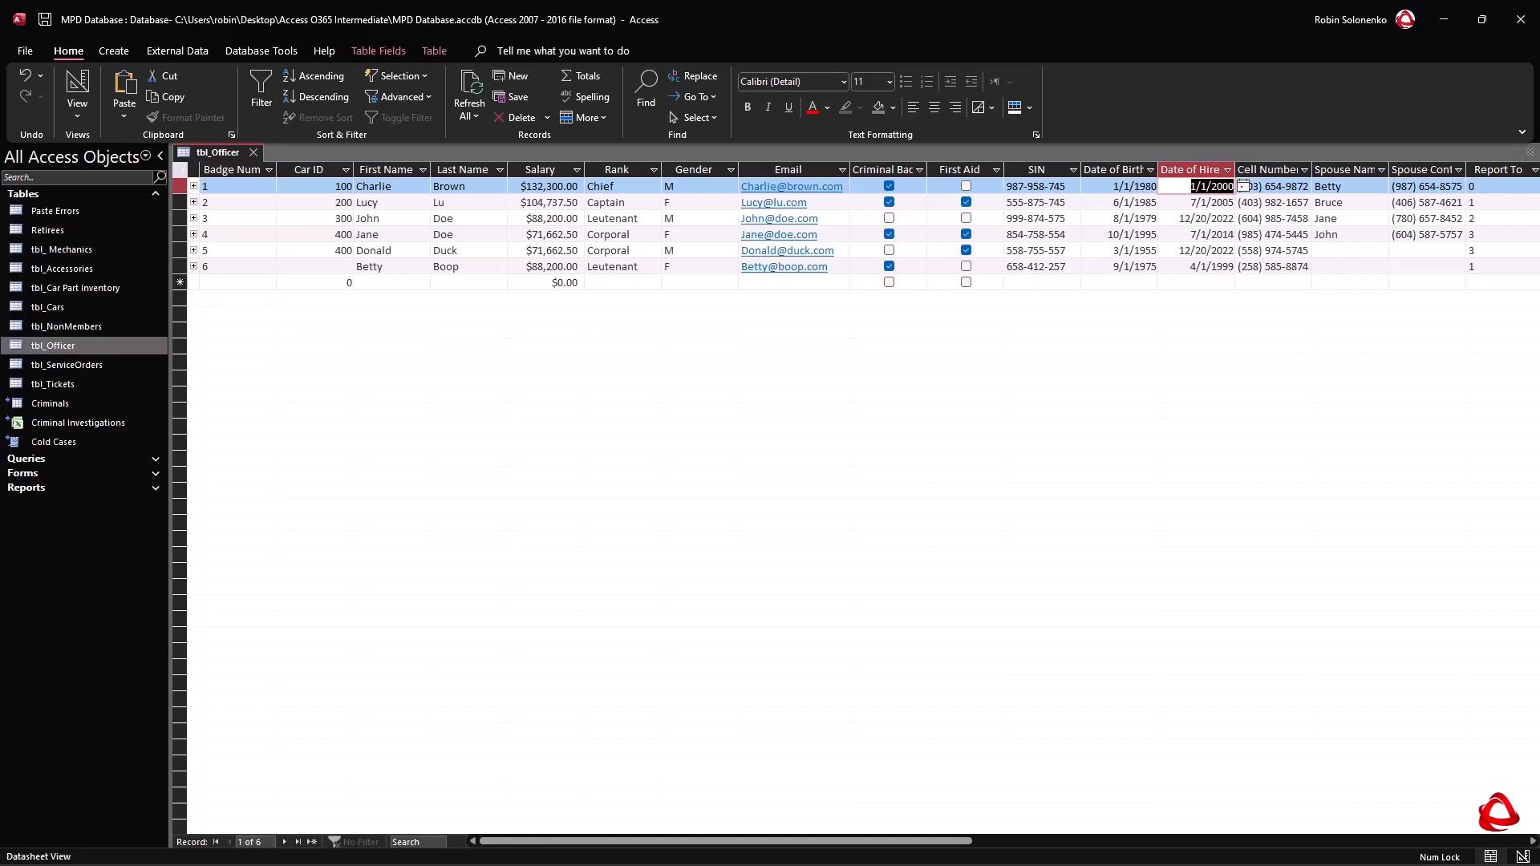
# Set the Date of Hire of the officer in the first record to 01/24/23.
pyautogui.write('01/')
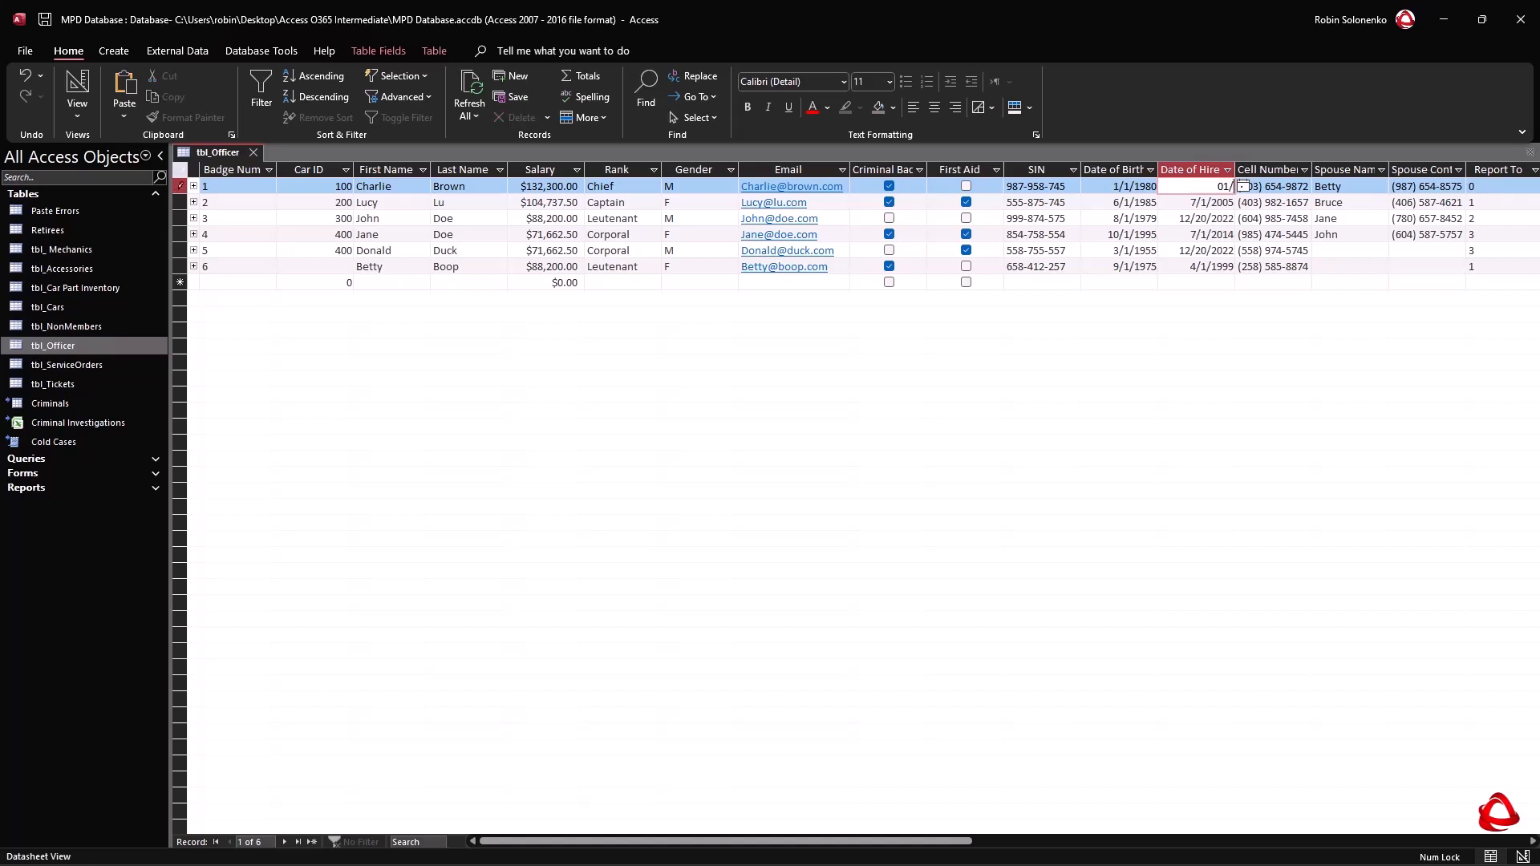
pyautogui.write('24/23')
pyautogui.click(1199, 201)
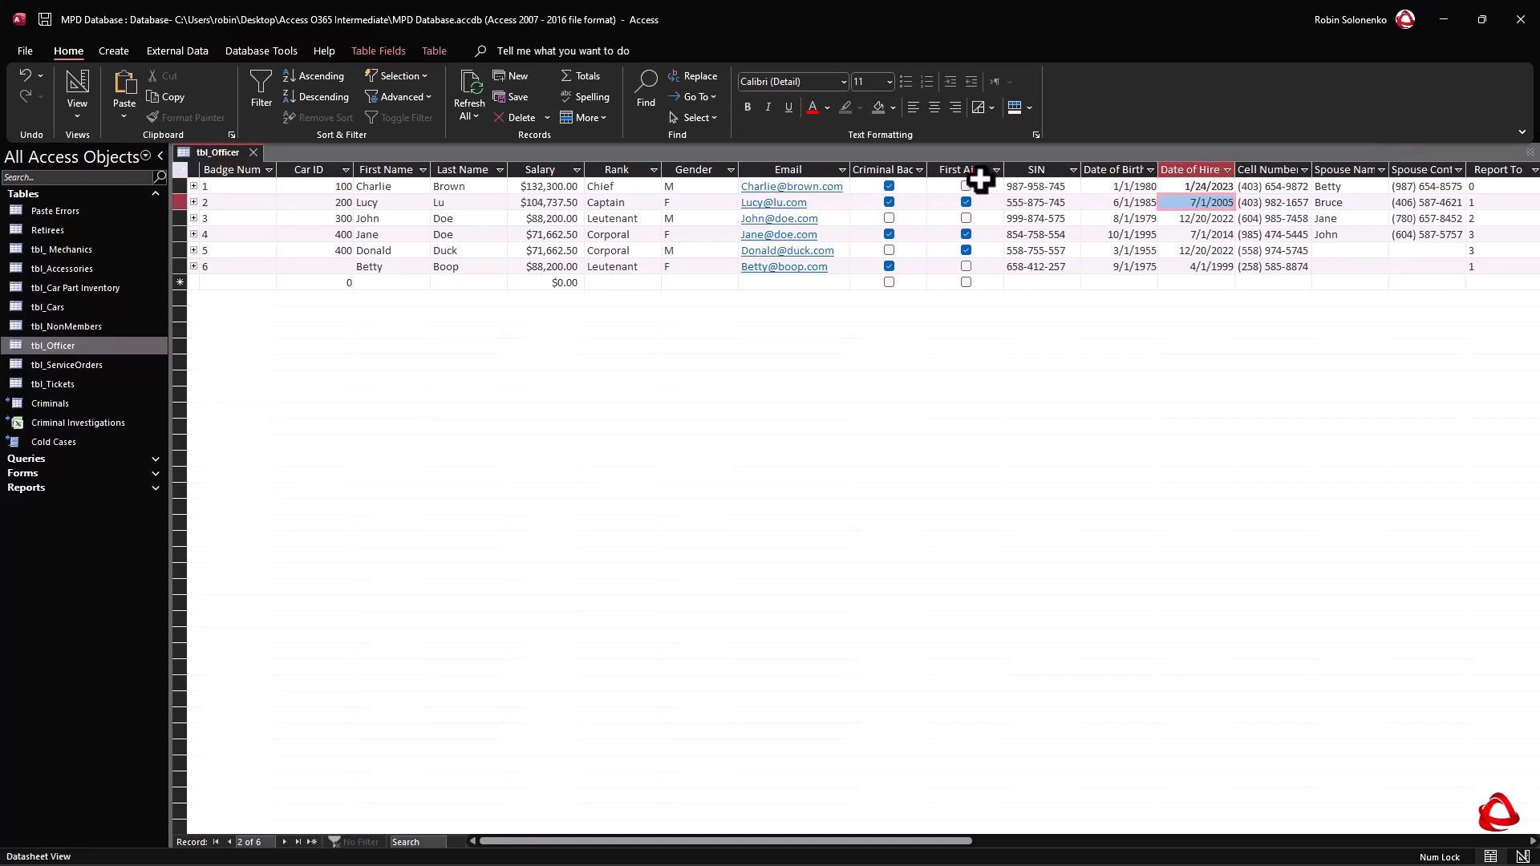
# Examine the Date of Hire values of the first, third and fifth officer records.
pyautogui.click(968, 272)
pyautogui.click(1179, 188)
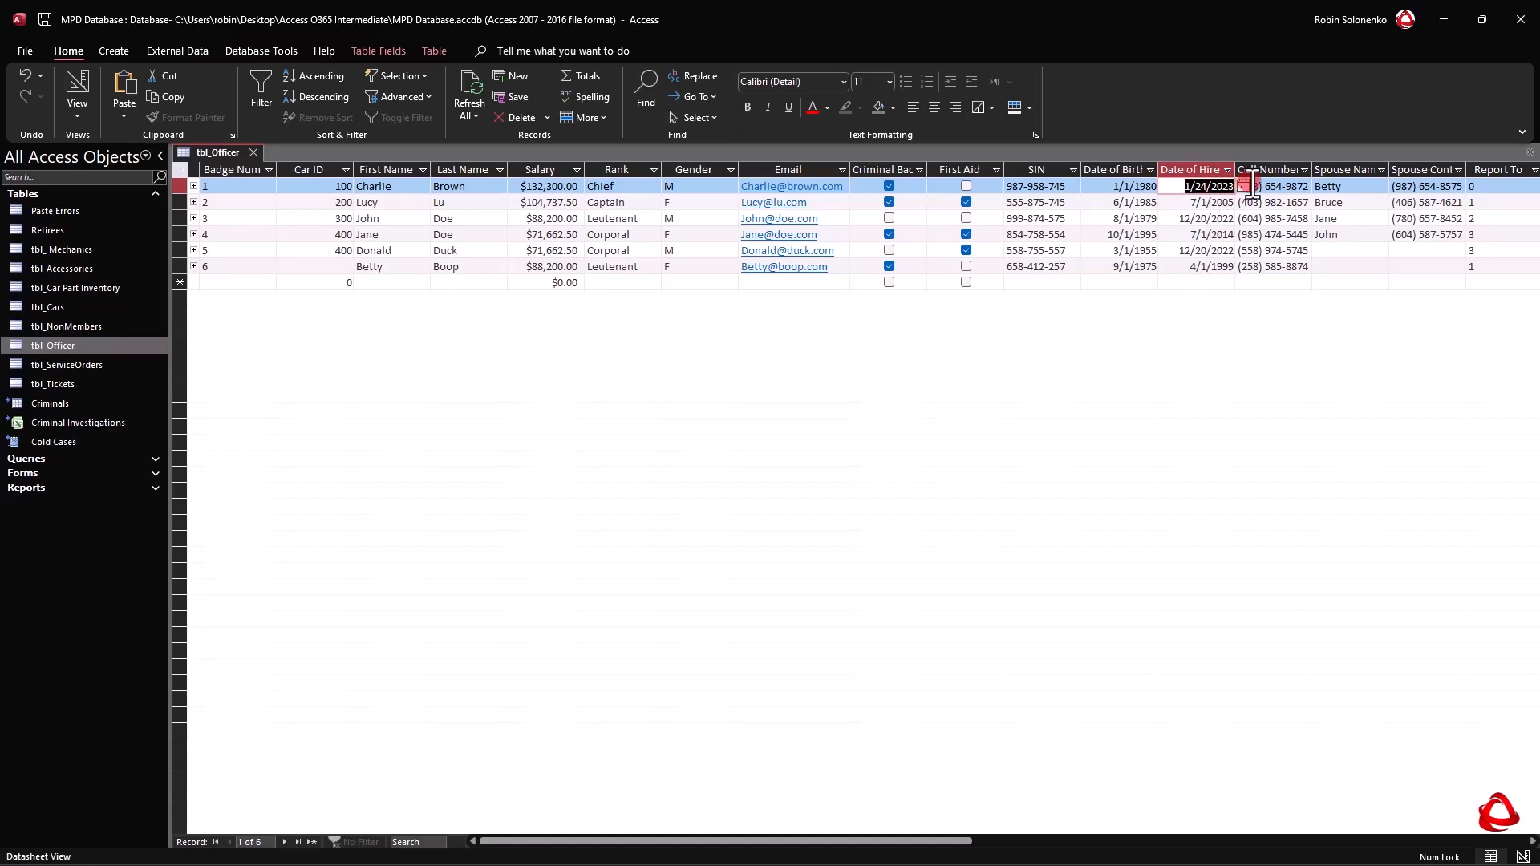
pyautogui.click(1178, 218)
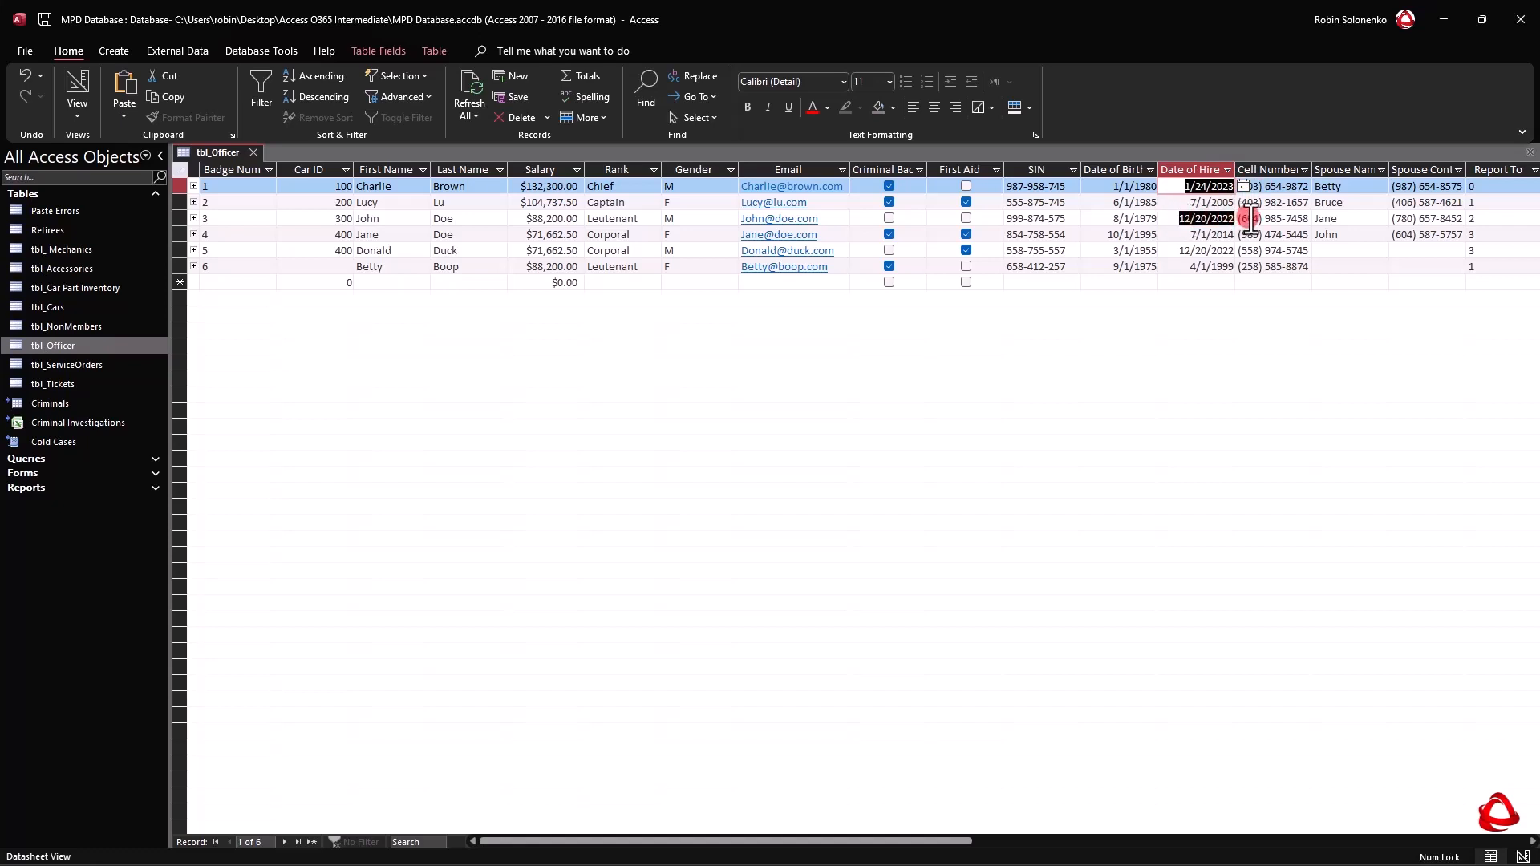
pyautogui.click(1179, 250)
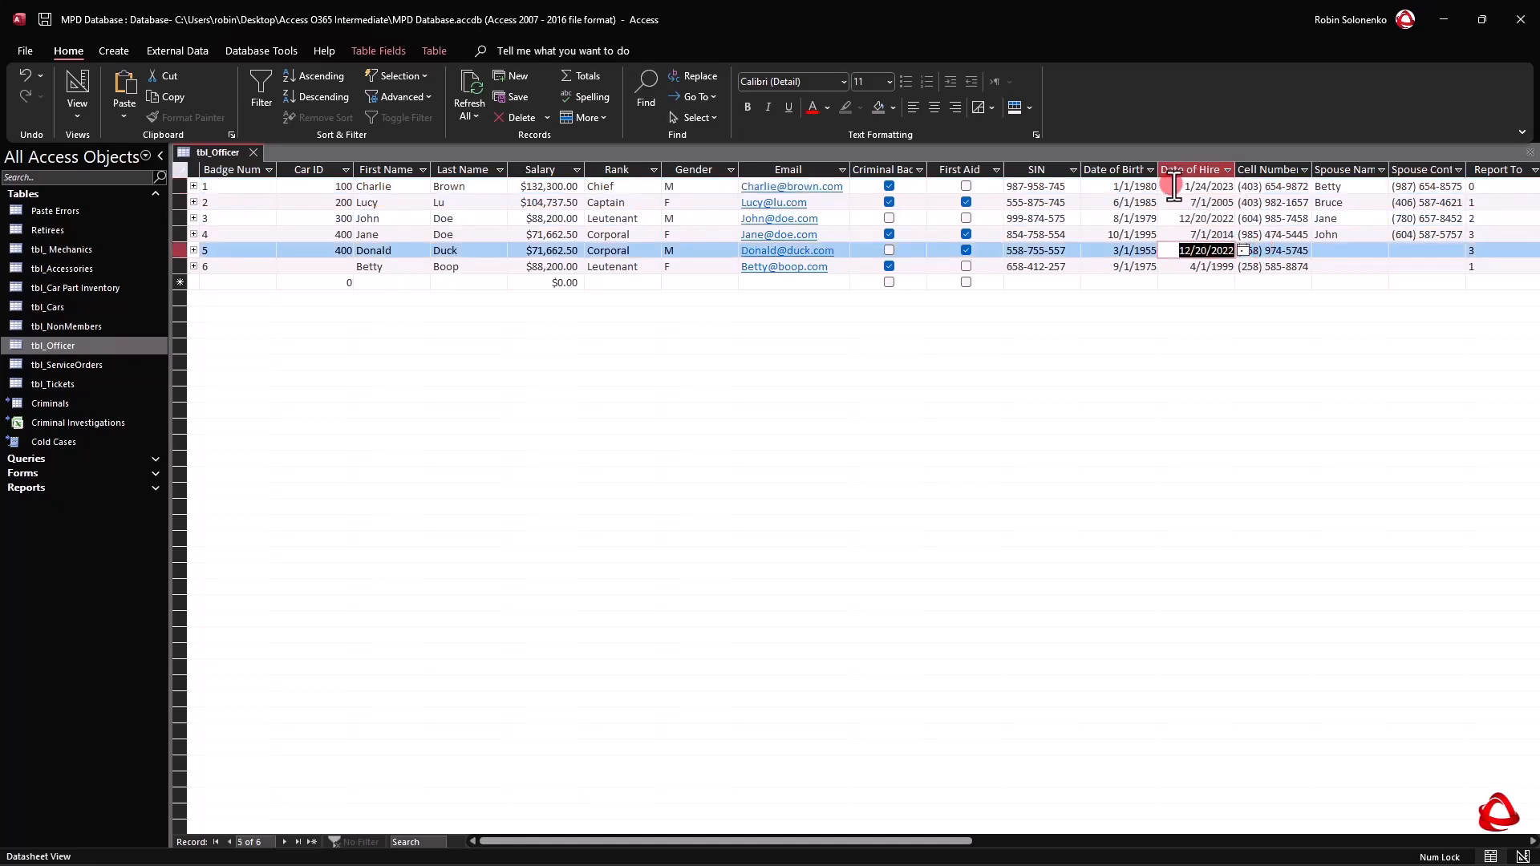
pyautogui.click(1207, 186)
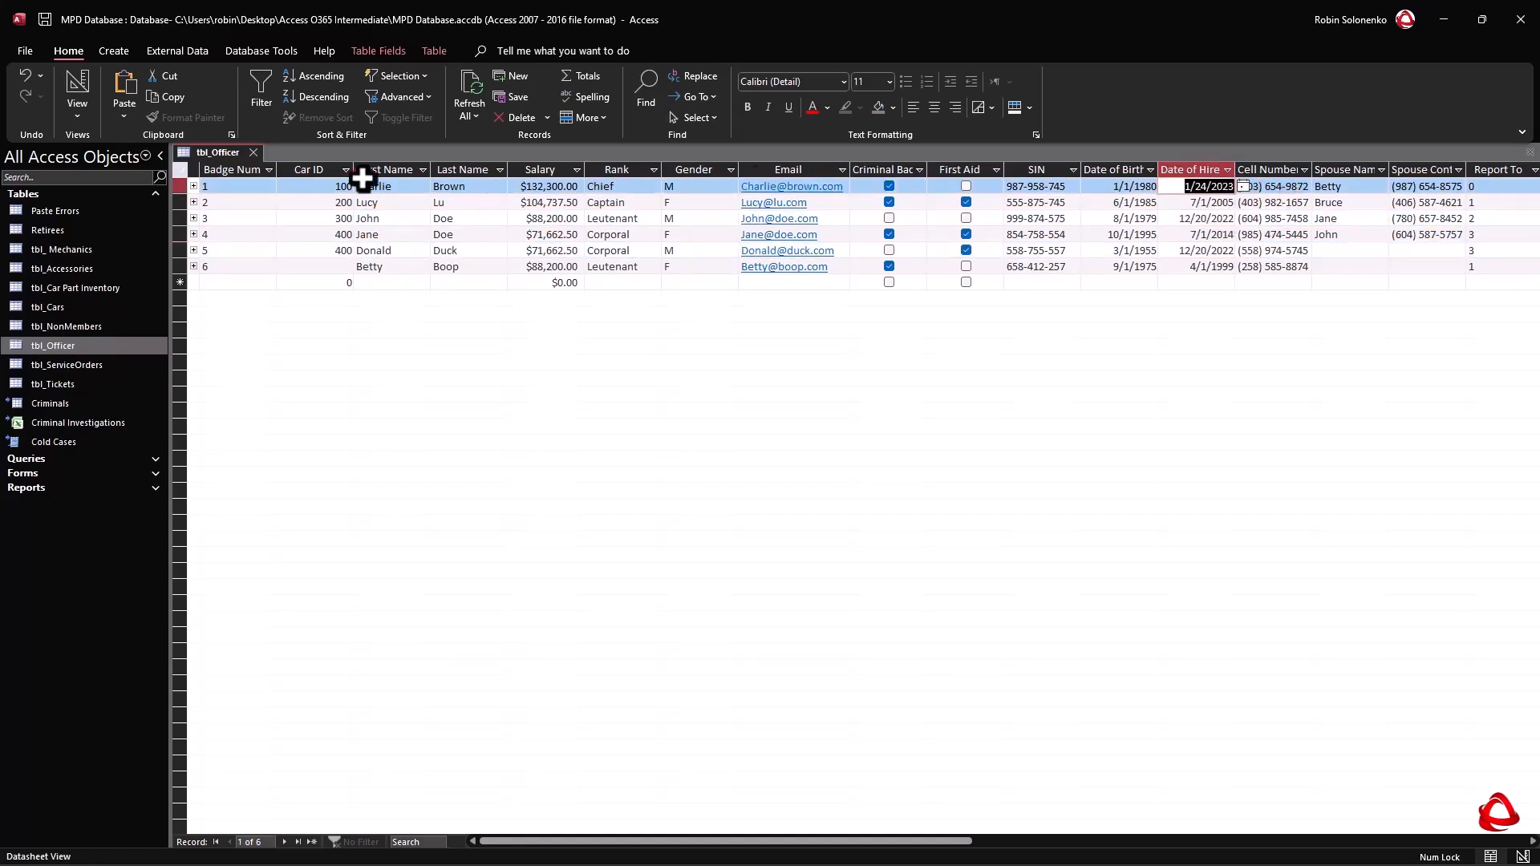
pyautogui.click(318, 158)
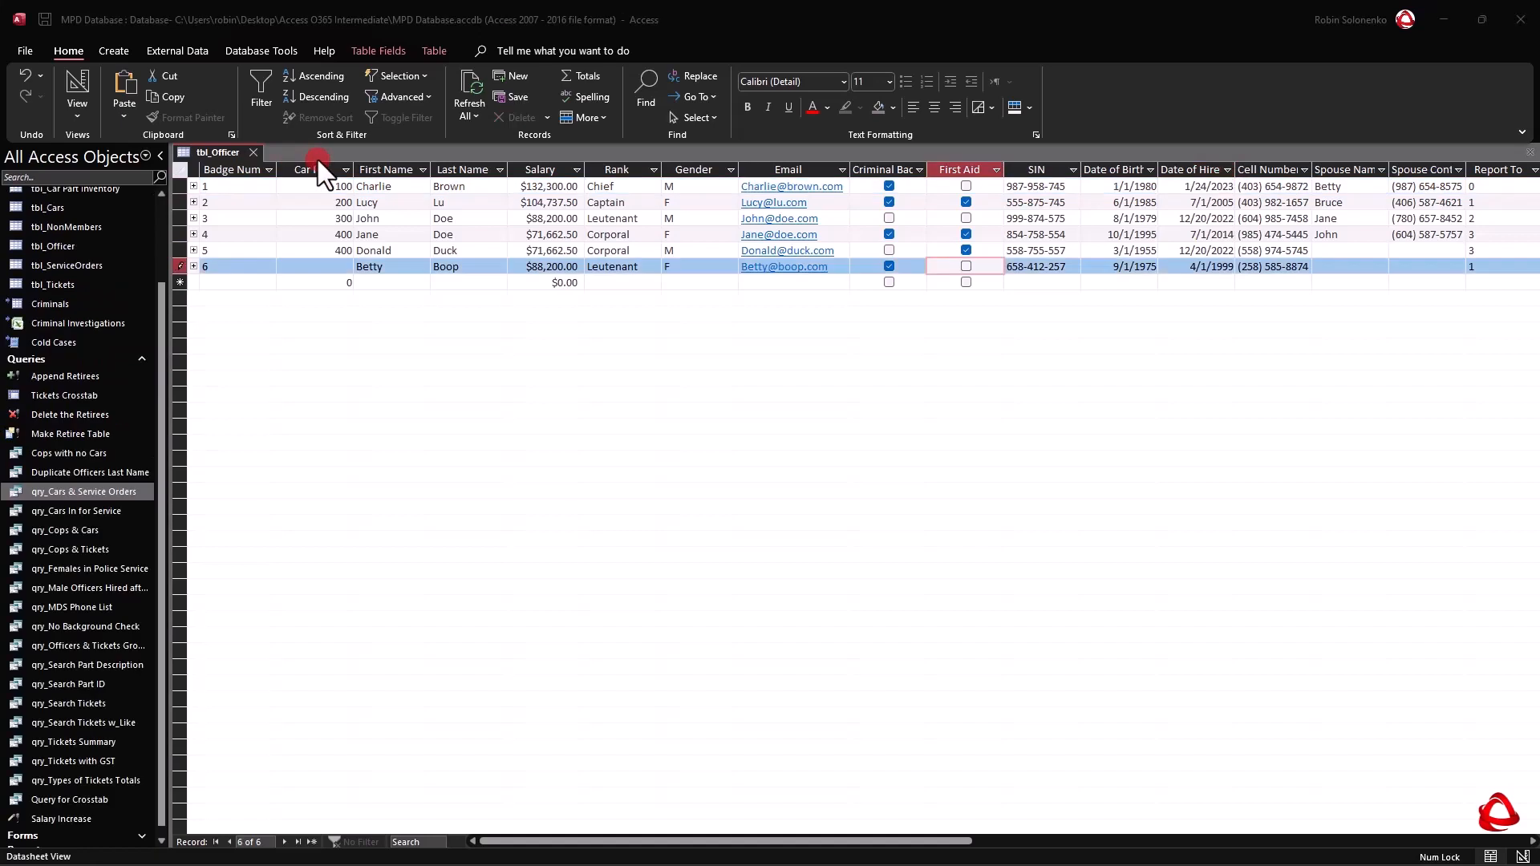
pyautogui.click(586, 207)
# Mark First Aid for the sixth officer, leave it cleared for the fifth, and close the tbl_Officer table.
pyautogui.click(967, 271)
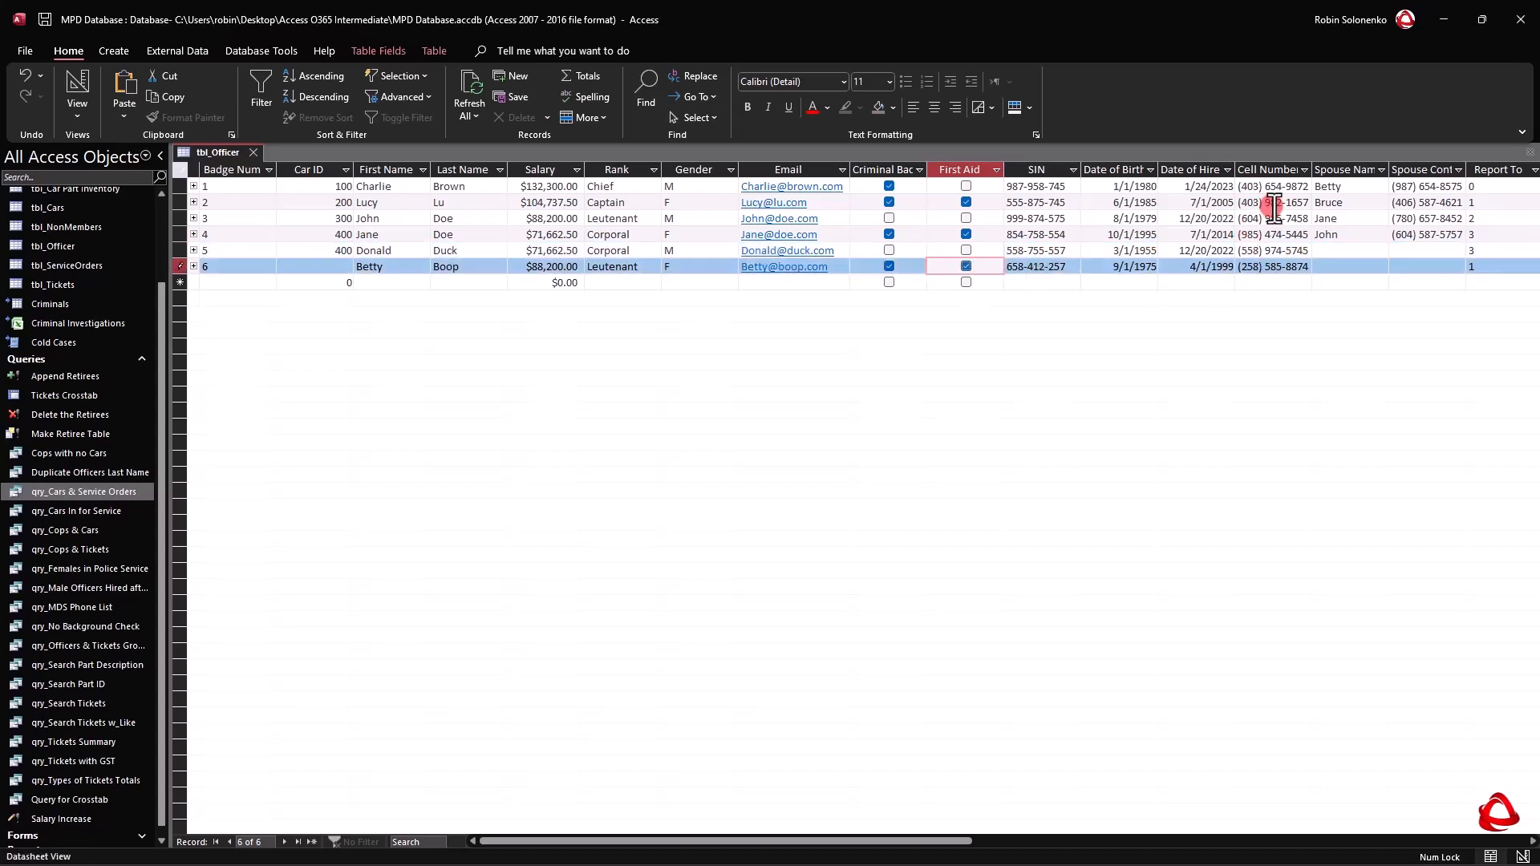
pyautogui.click(1179, 187)
pyautogui.click(1179, 218)
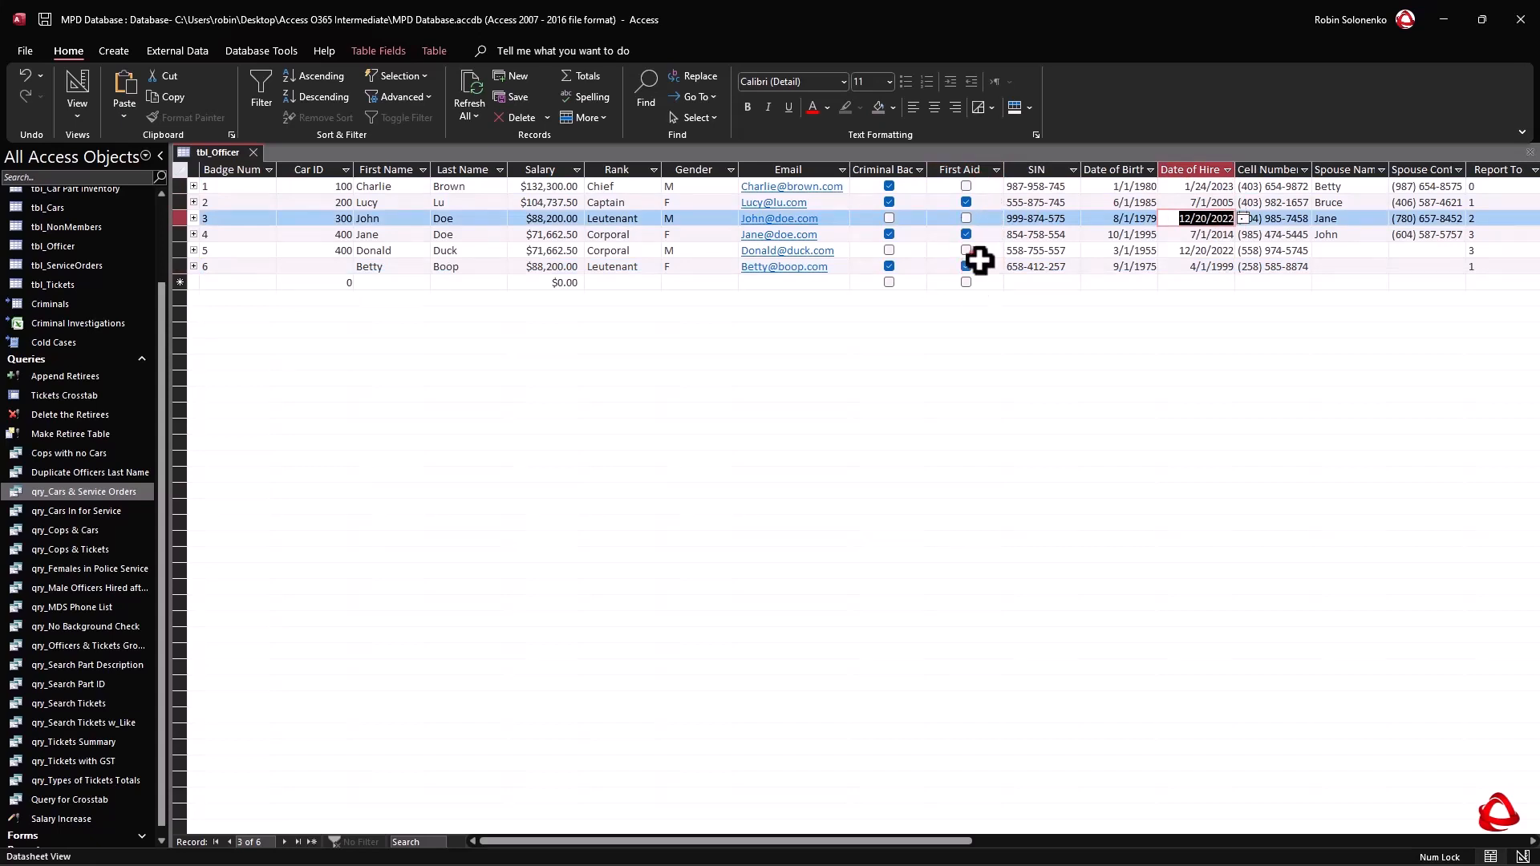
pyautogui.click(1179, 250)
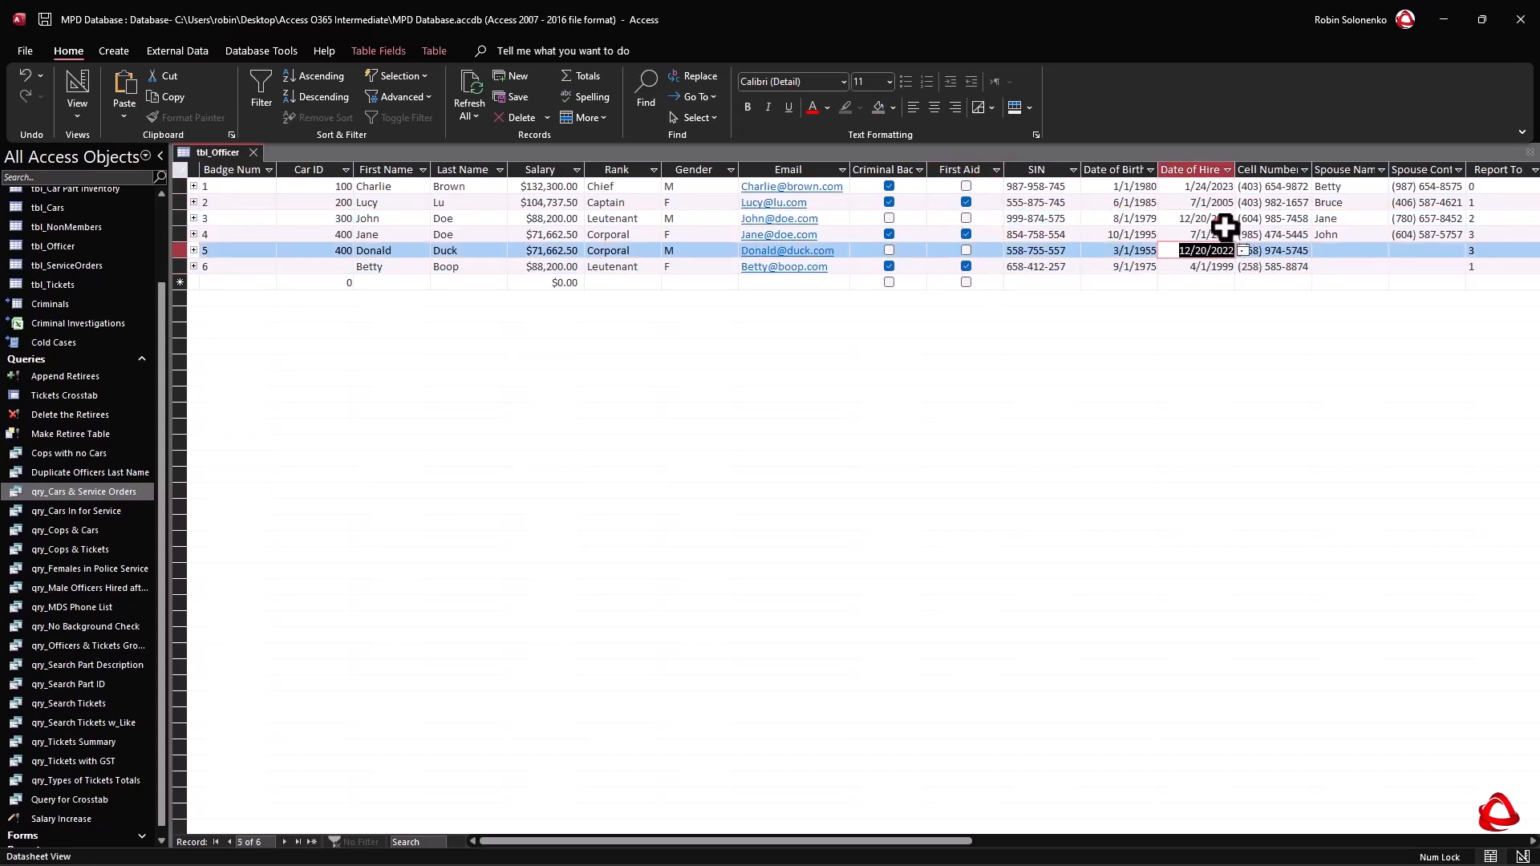
pyautogui.click(253, 151)
# Create a new query in design view and add the tbl_Officer table to it.
pyautogui.click(114, 50)
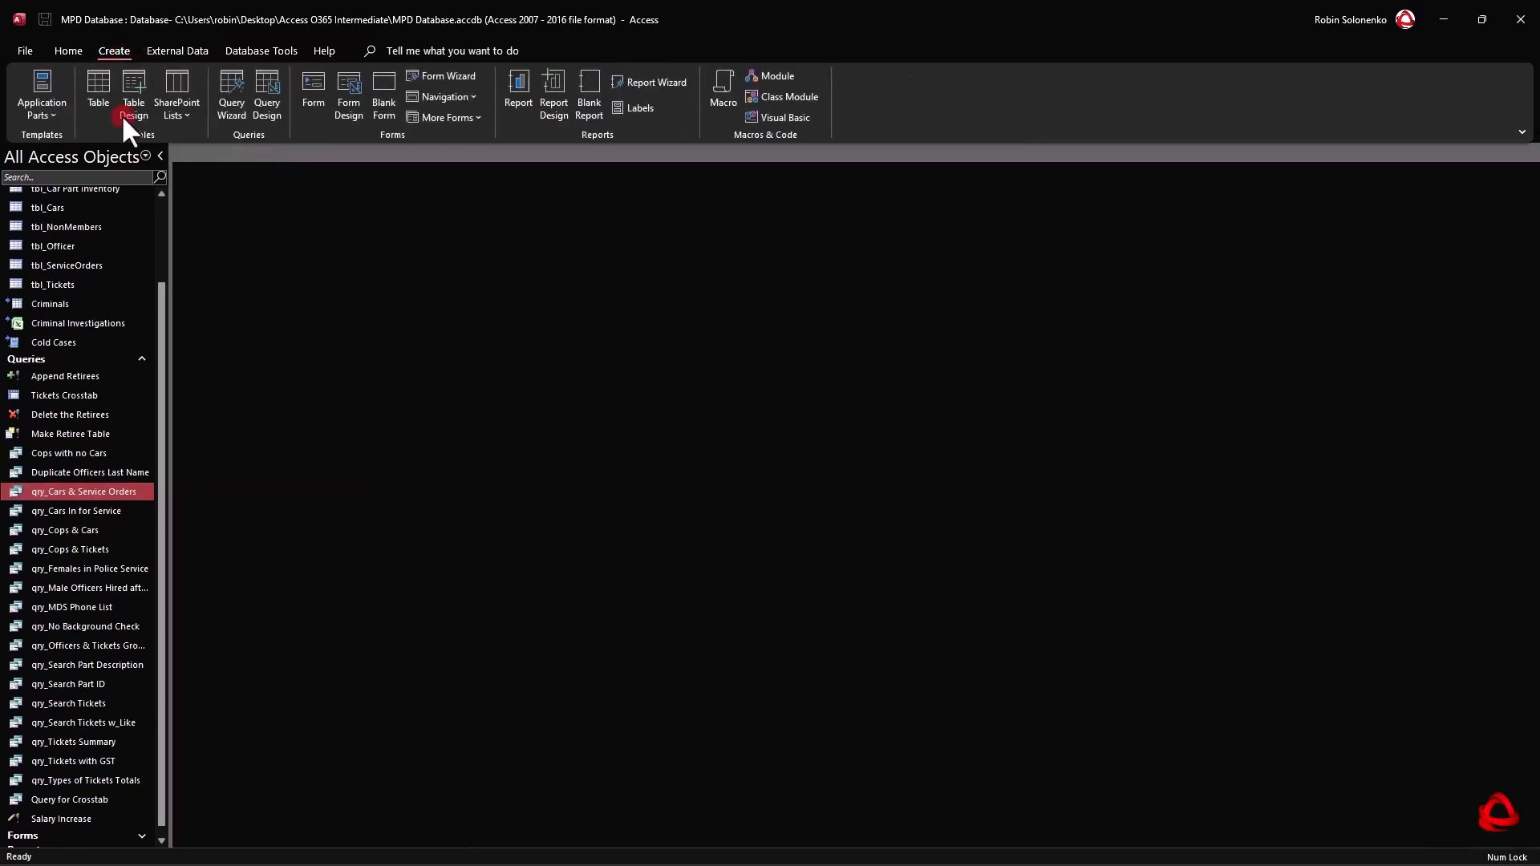
pyautogui.click(271, 84)
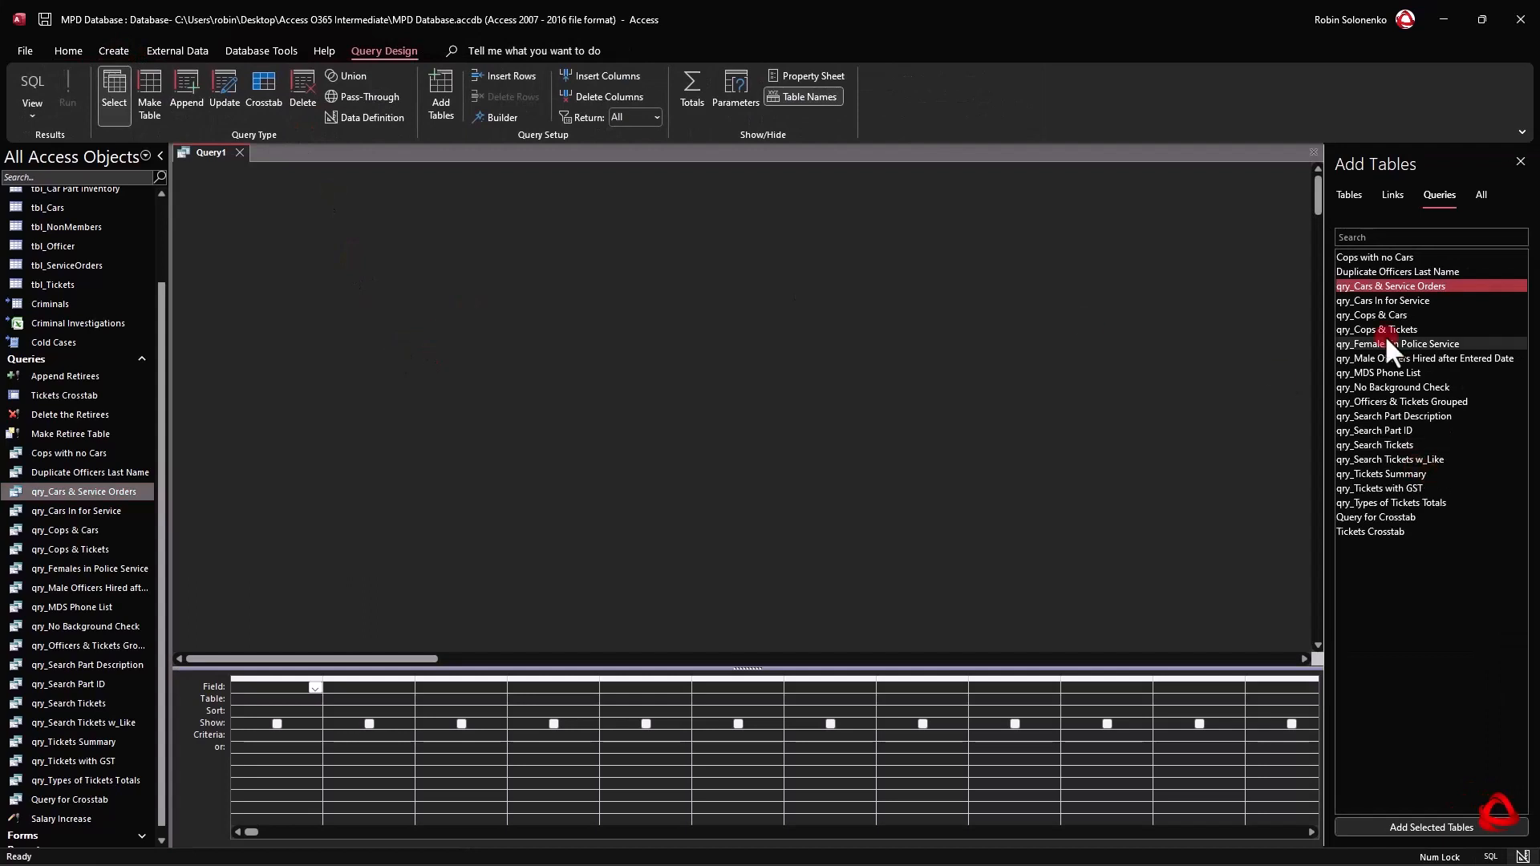
pyautogui.click(1349, 194)
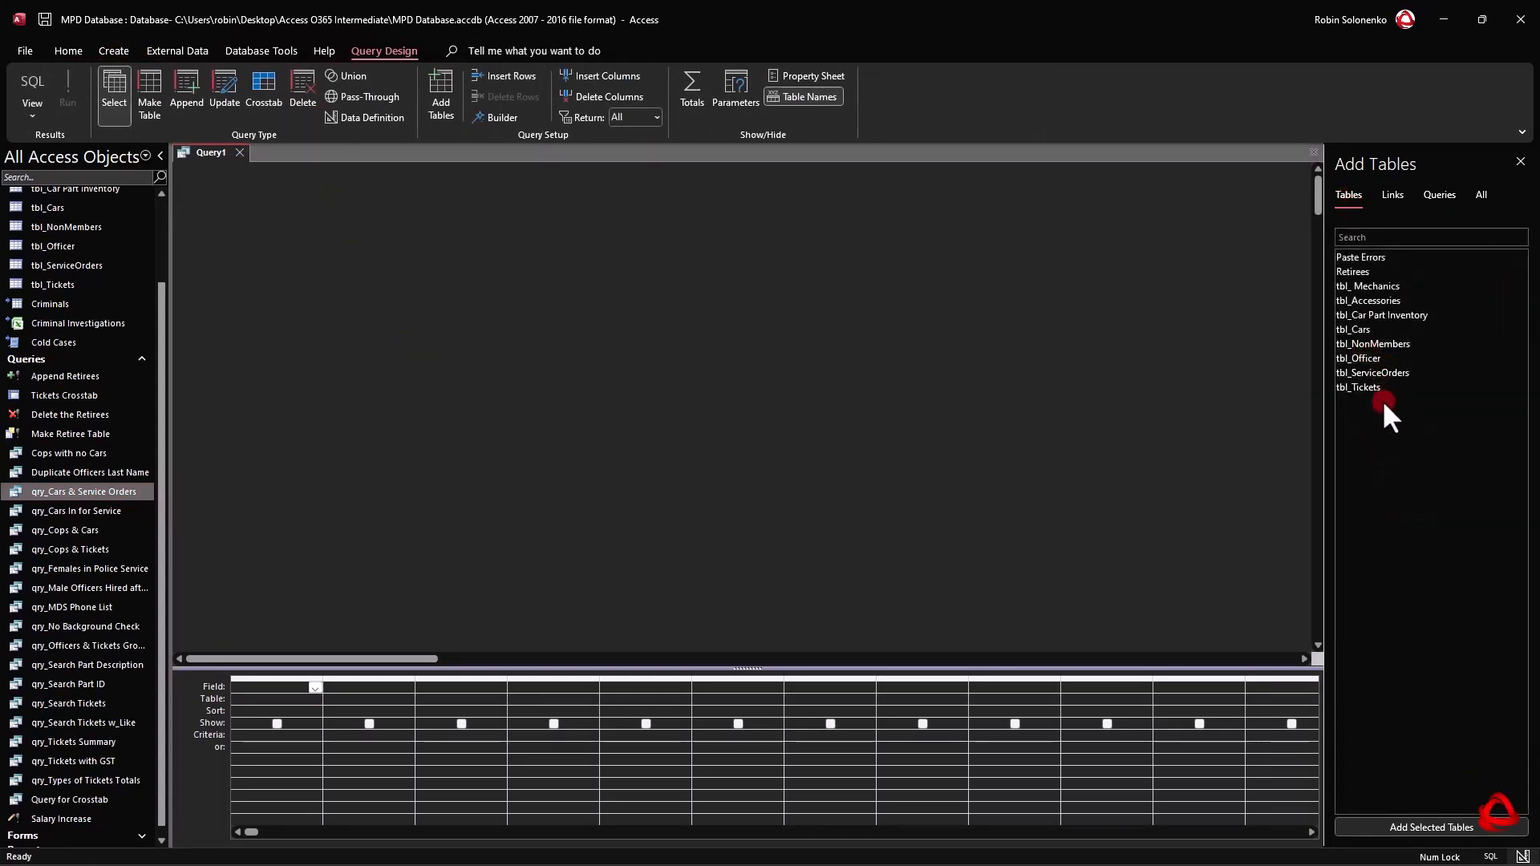
pyautogui.doubleClick(1366, 356)
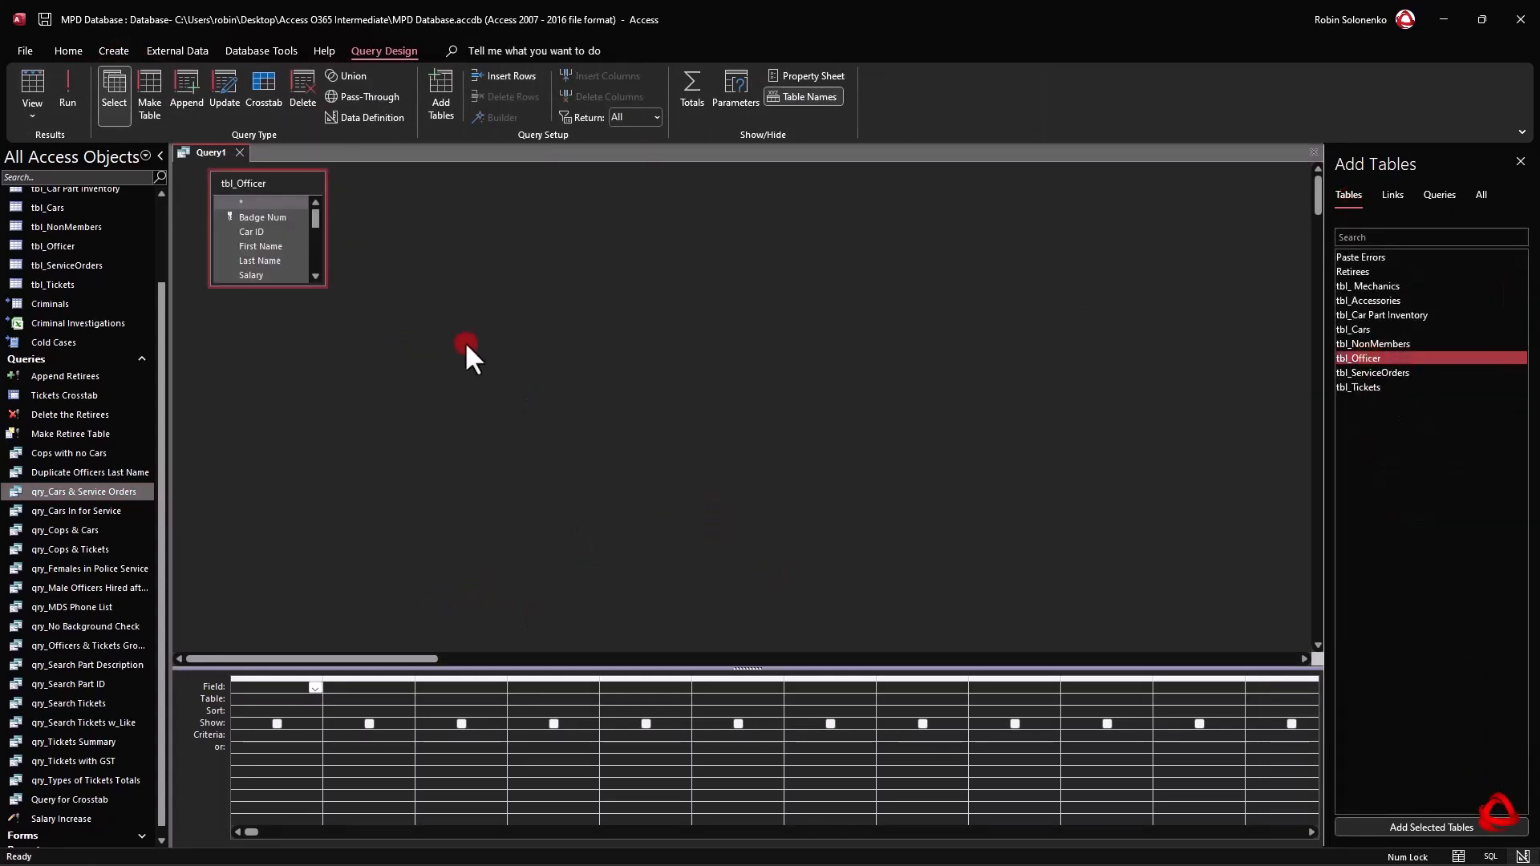
# Add the Badge Num, First Name, Last Name, Date of Hire and First Aid fields of tbl_Officer to the query grid.
pyautogui.doubleClick(267, 216)
pyautogui.click(266, 246)
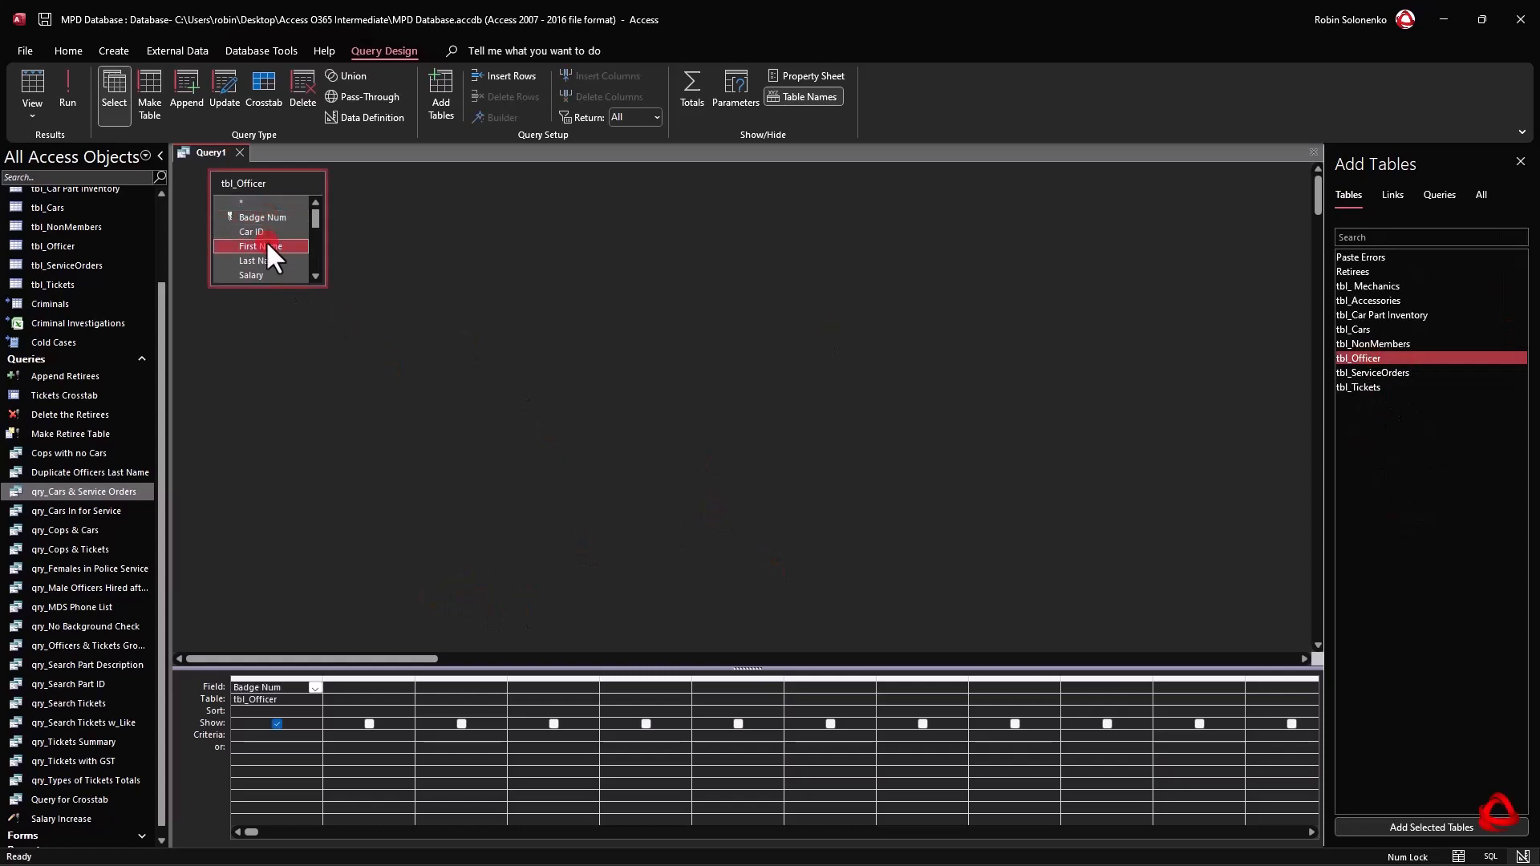
pyautogui.doubleClick(266, 245)
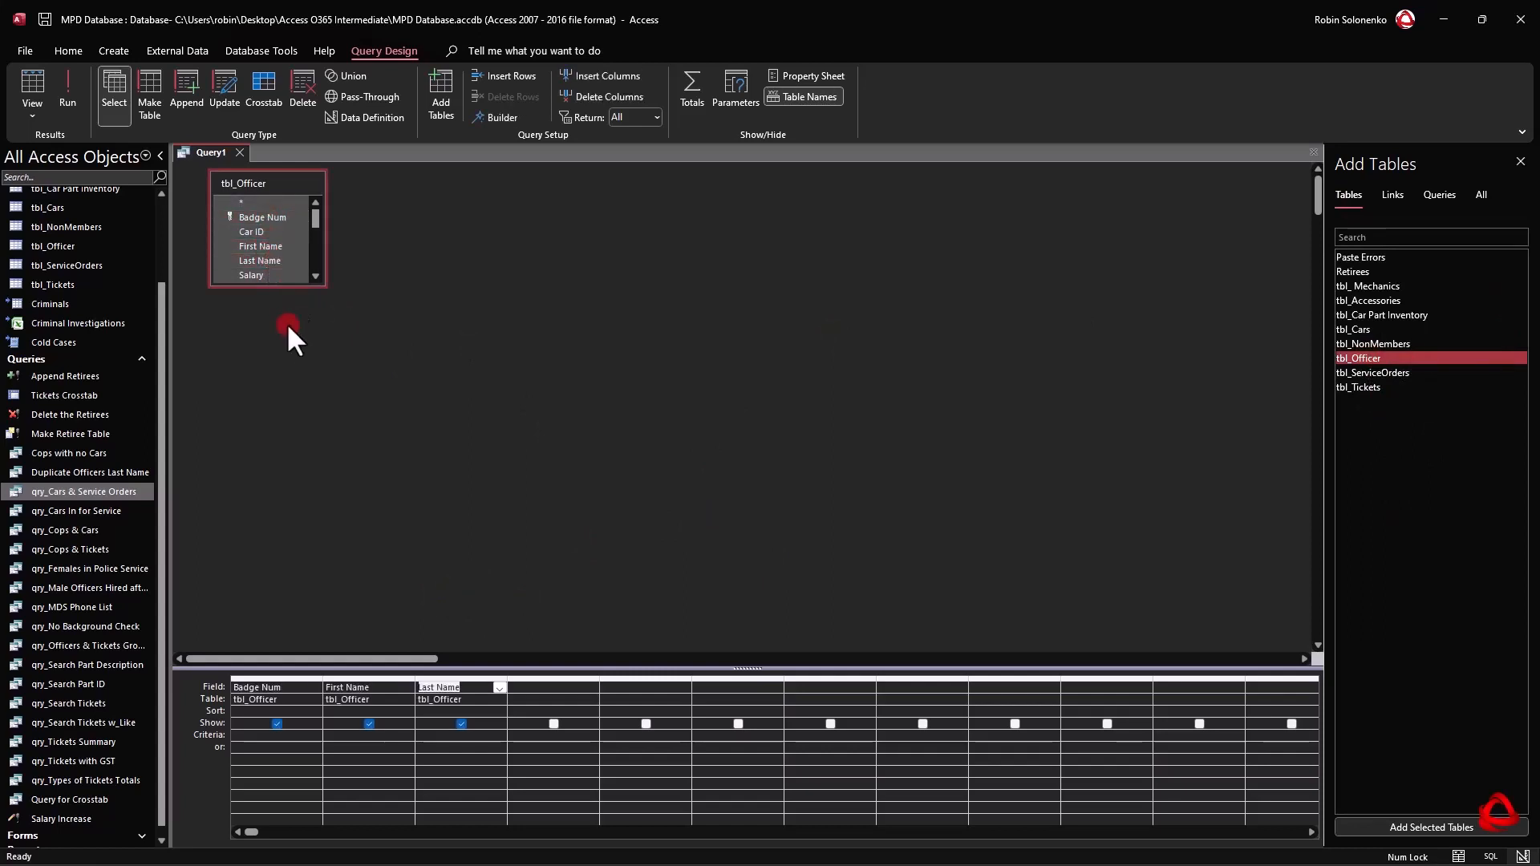
pyautogui.click(277, 286)
pyautogui.moveTo(277, 285); pyautogui.dragTo(277, 484)
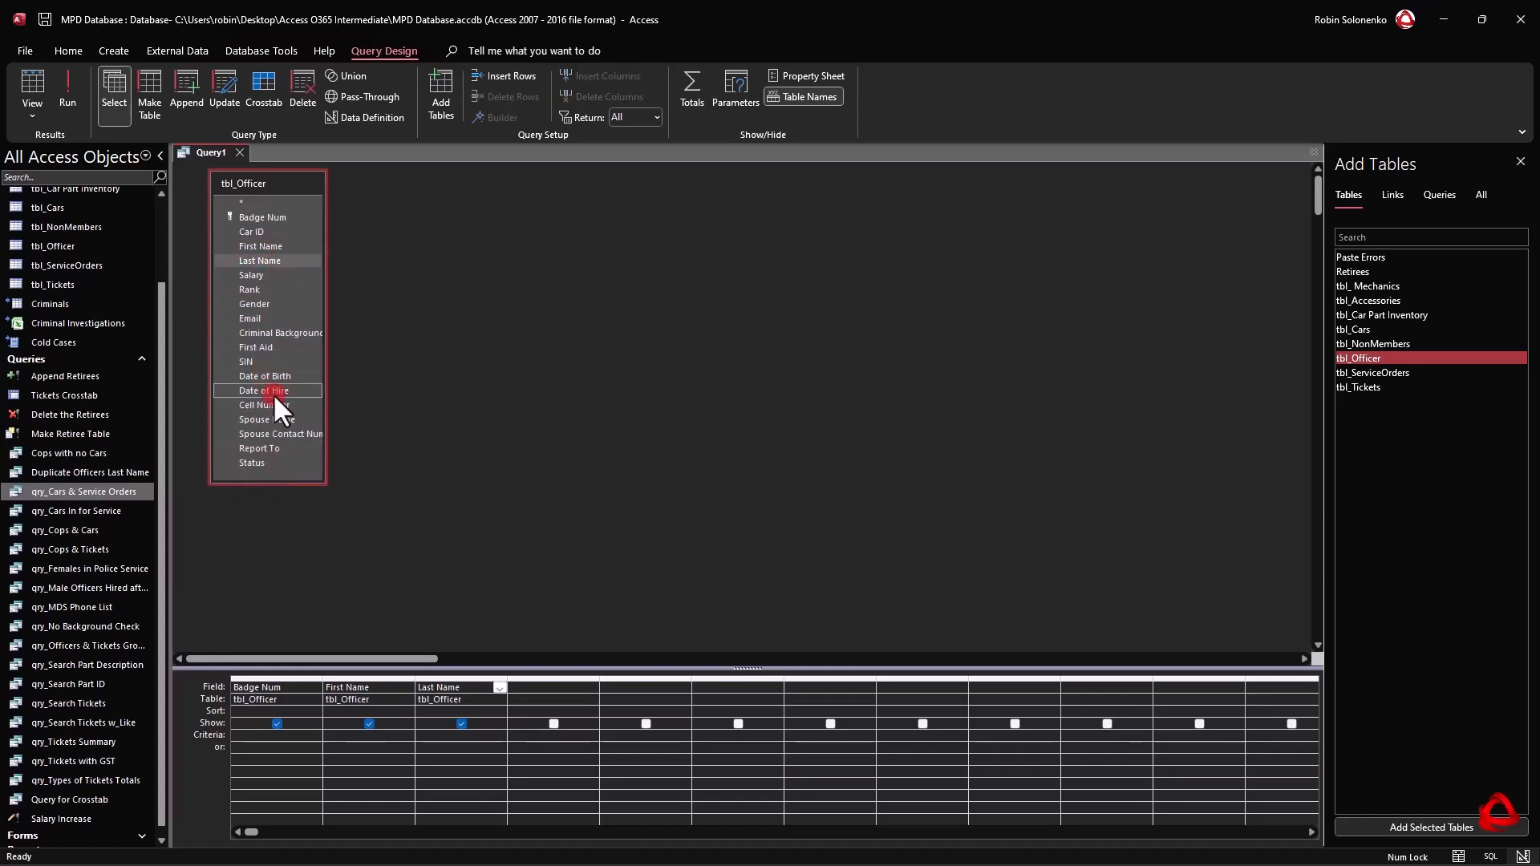
pyautogui.doubleClick(271, 390)
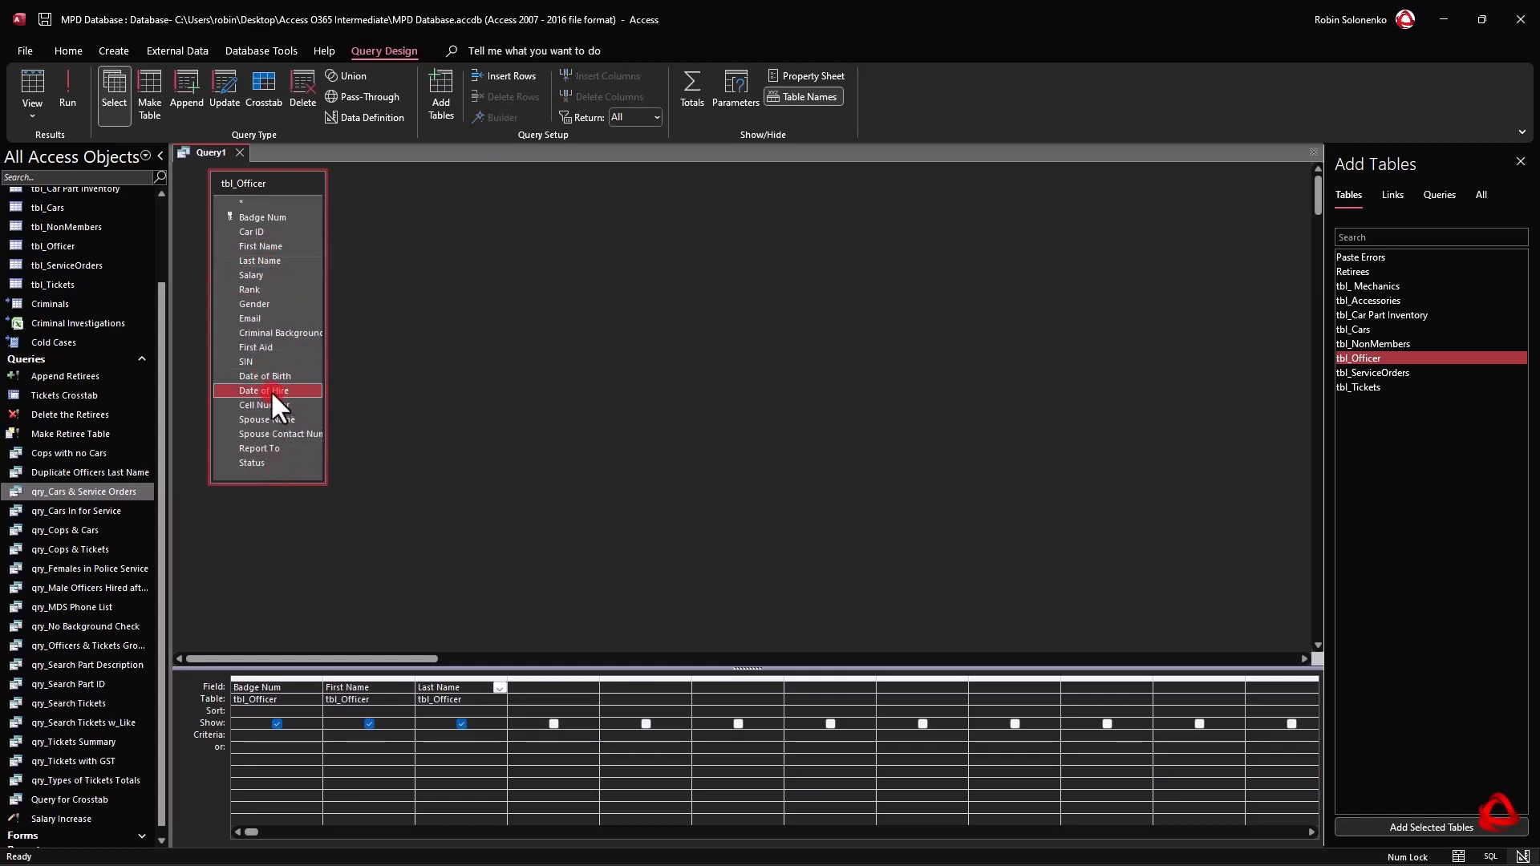
pyautogui.click(258, 345)
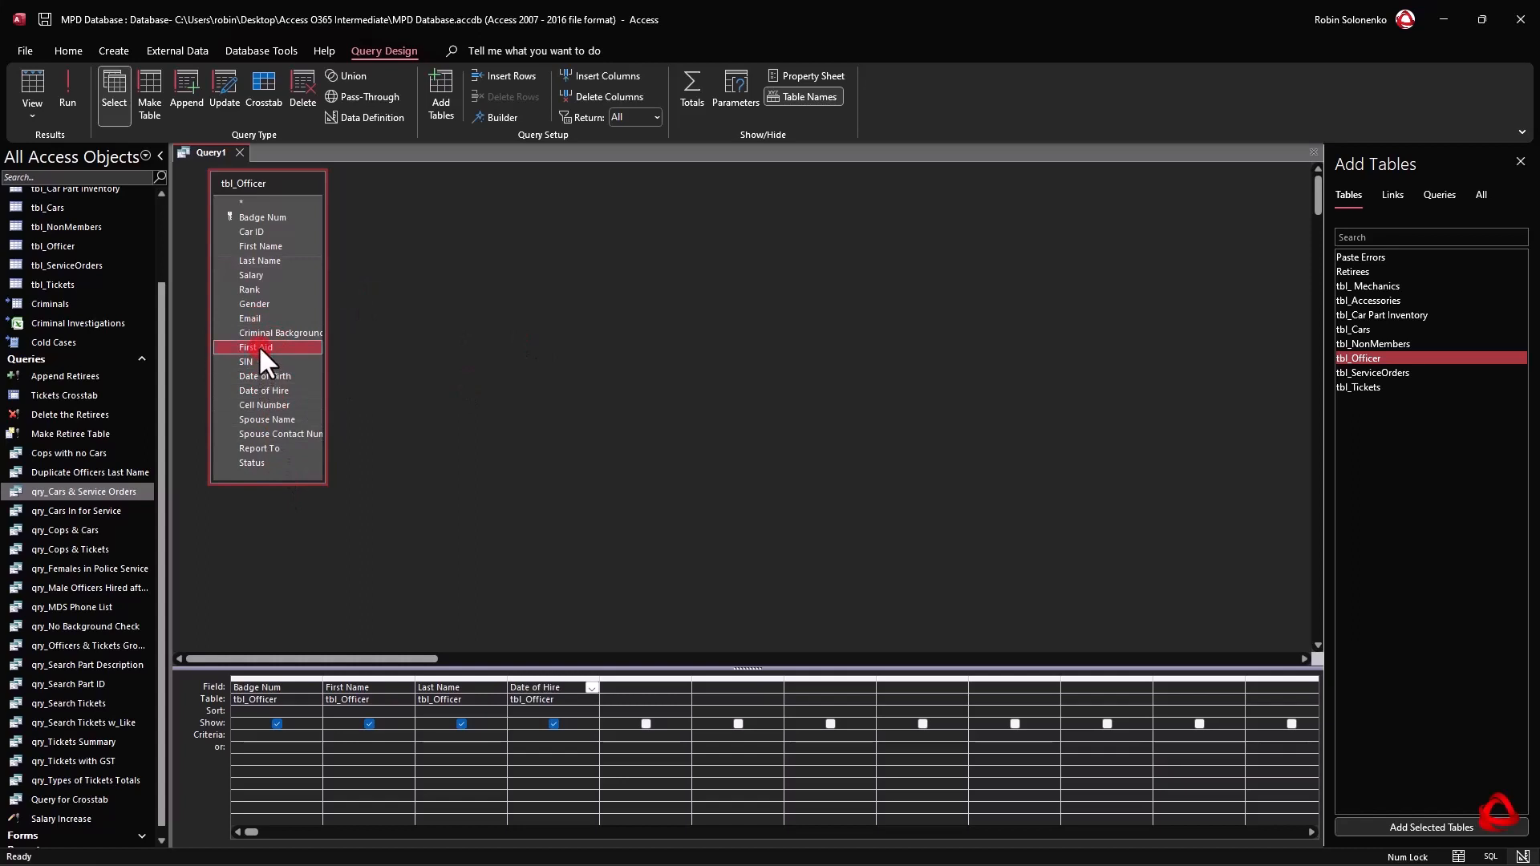
pyautogui.doubleClick(258, 347)
# Open the Zoom box for the first empty field column and name the calculated field 45 Days.
pyautogui.moveTo(562, 667); pyautogui.dragTo(570, 517)
pyautogui.click(736, 538)
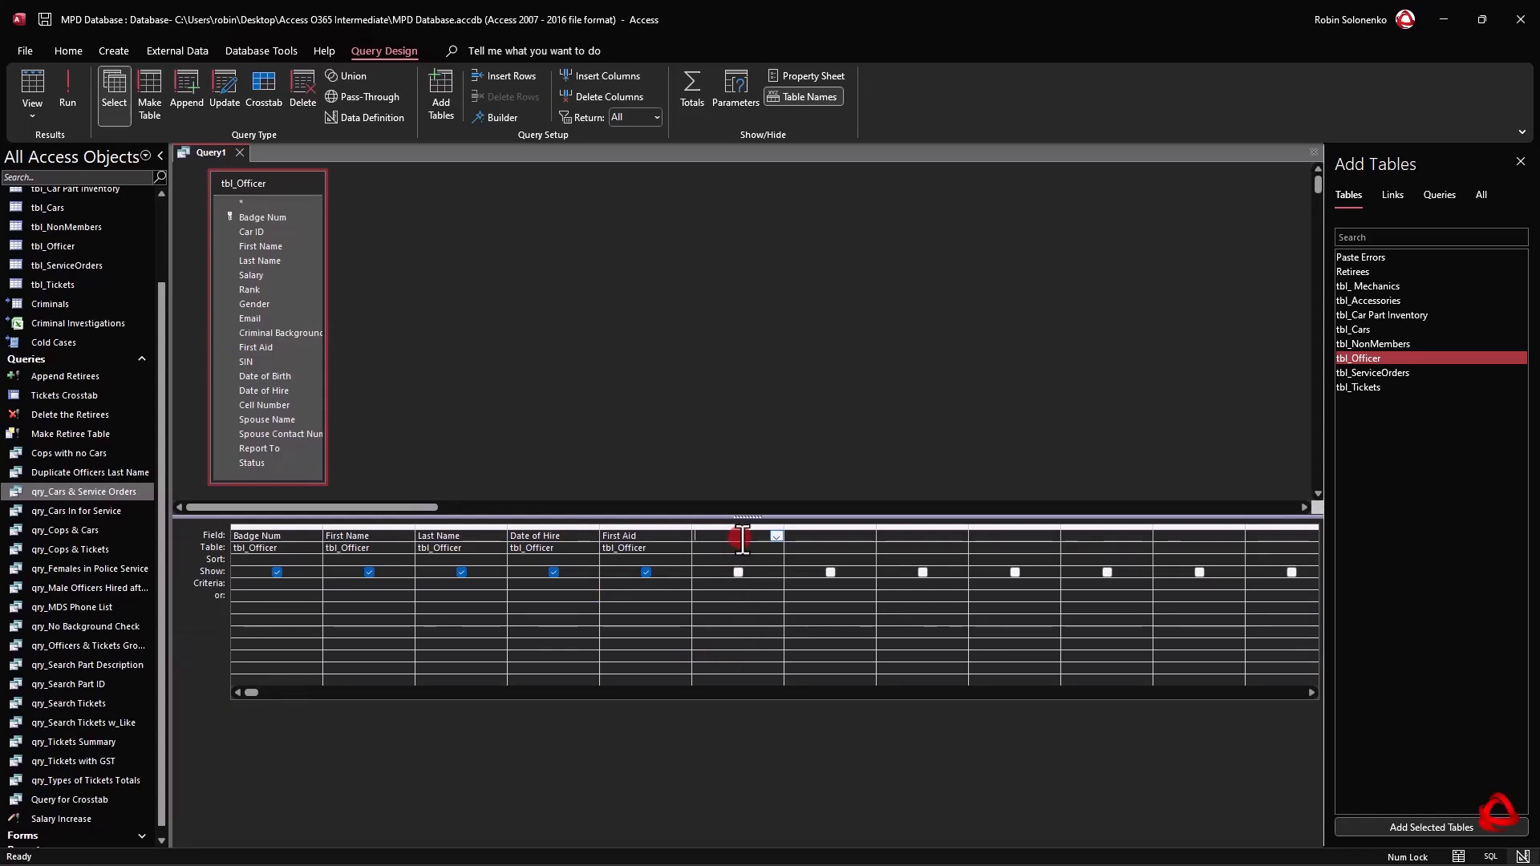
pyautogui.hotkey('shift', 'F2')
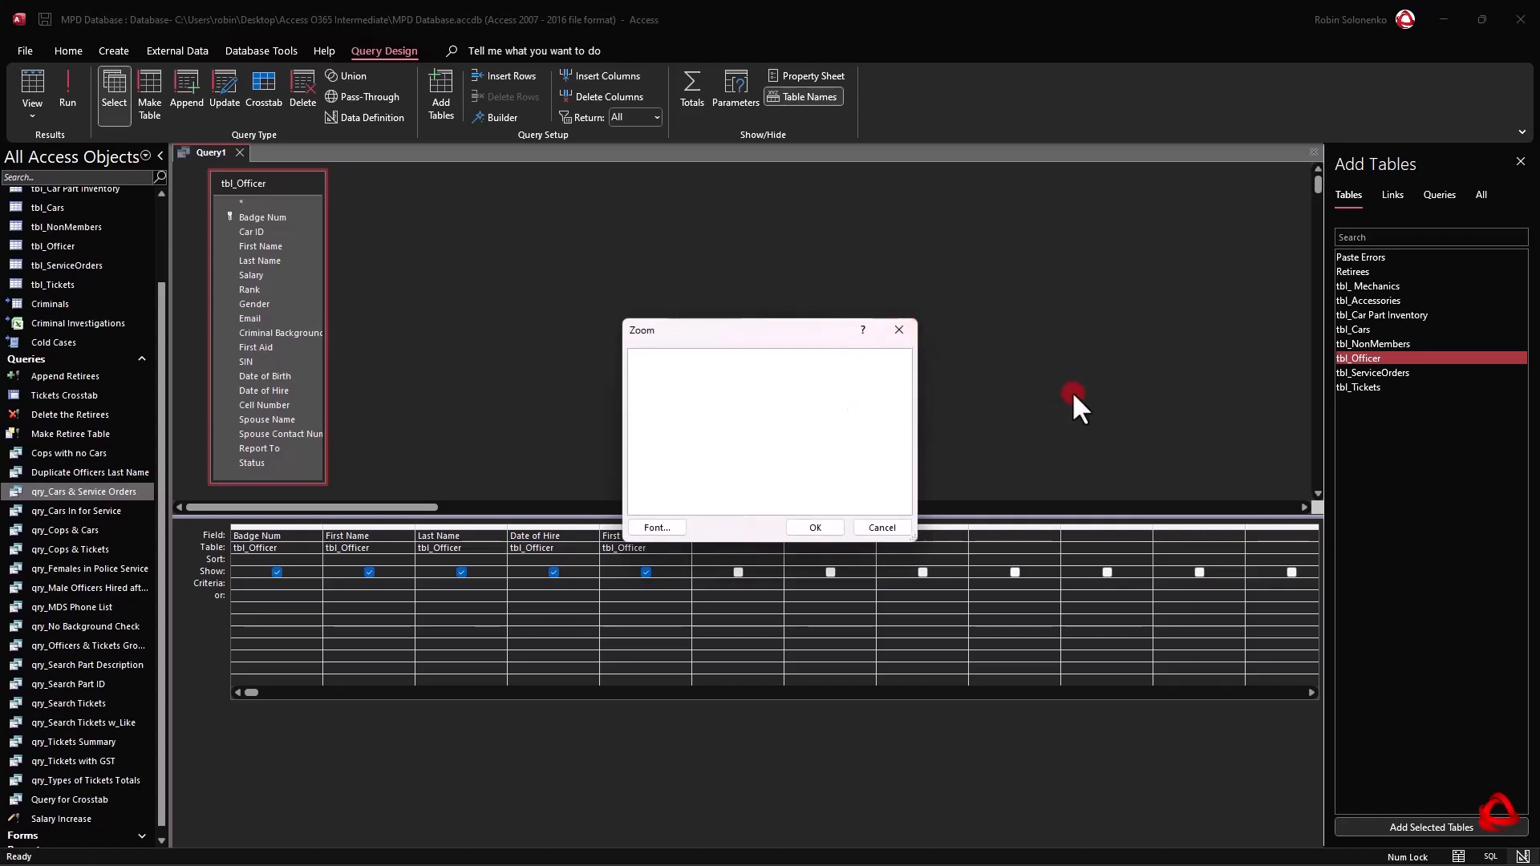
pyautogui.moveTo(788, 321); pyautogui.dragTo(797, 230)
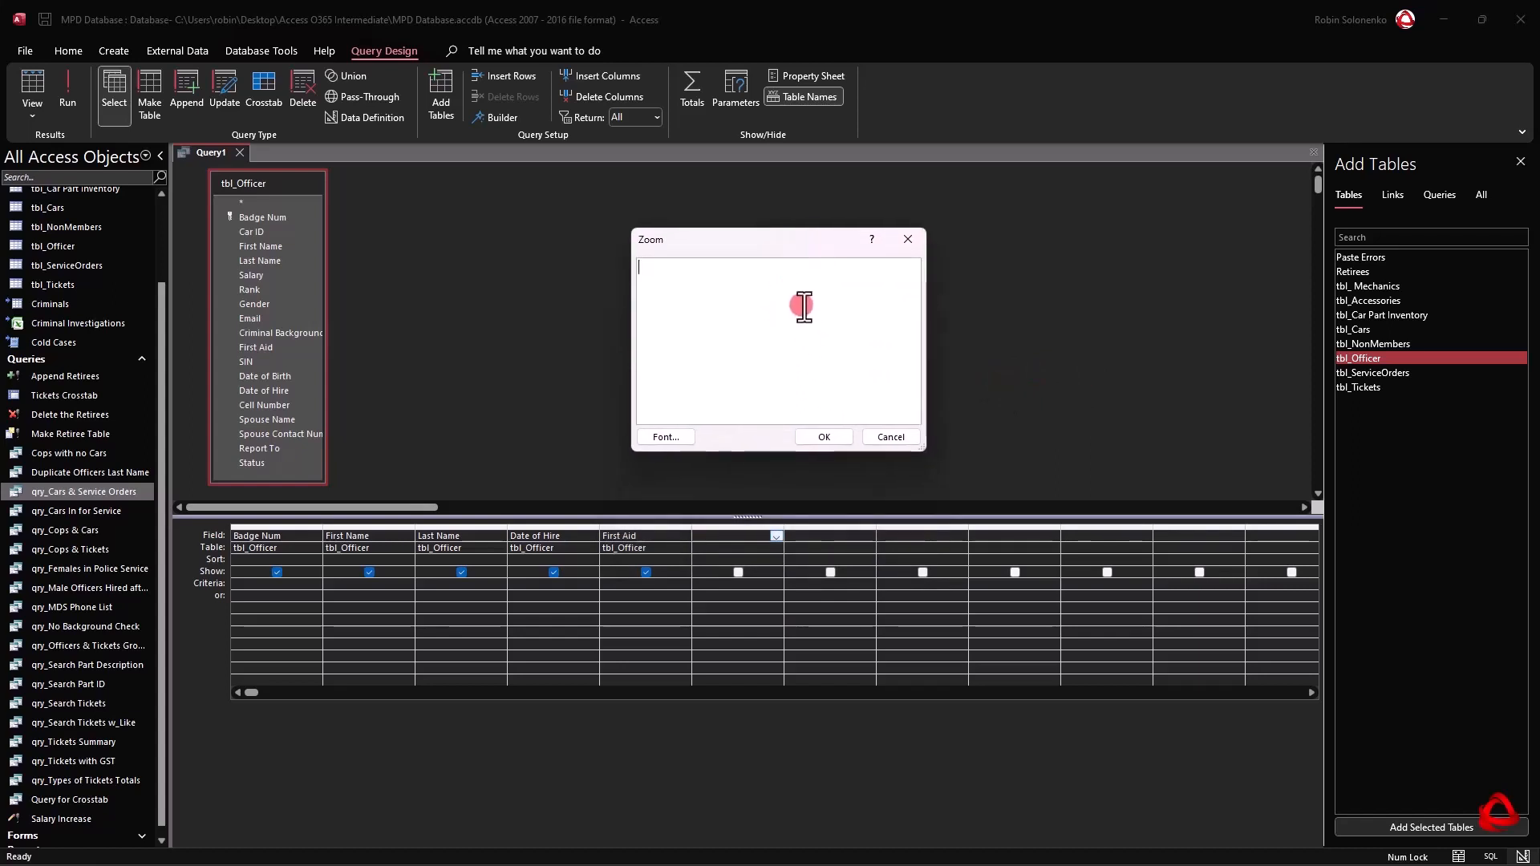
pyautogui.write('45 Days')
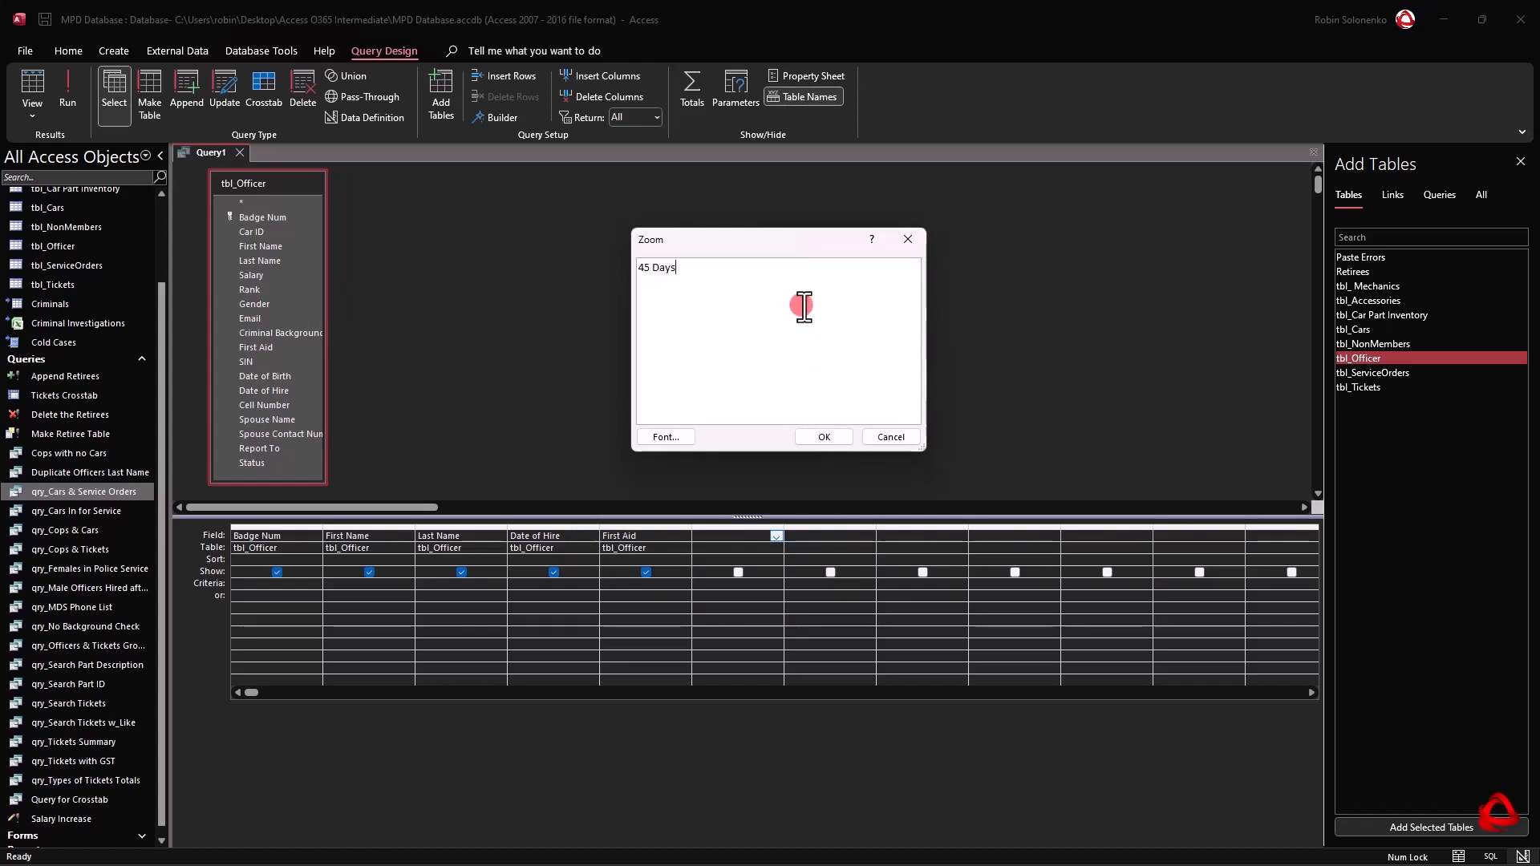
pyautogui.write(':')
# Complete the 45 Days field with the expression DateDiff("d",[Date of hire],Date()) and accept it.
pyautogui.write('DateDiff')
pyautogui.write('(')
pyautogui.write('"d",[')
pyautogui.write('Date of hire')
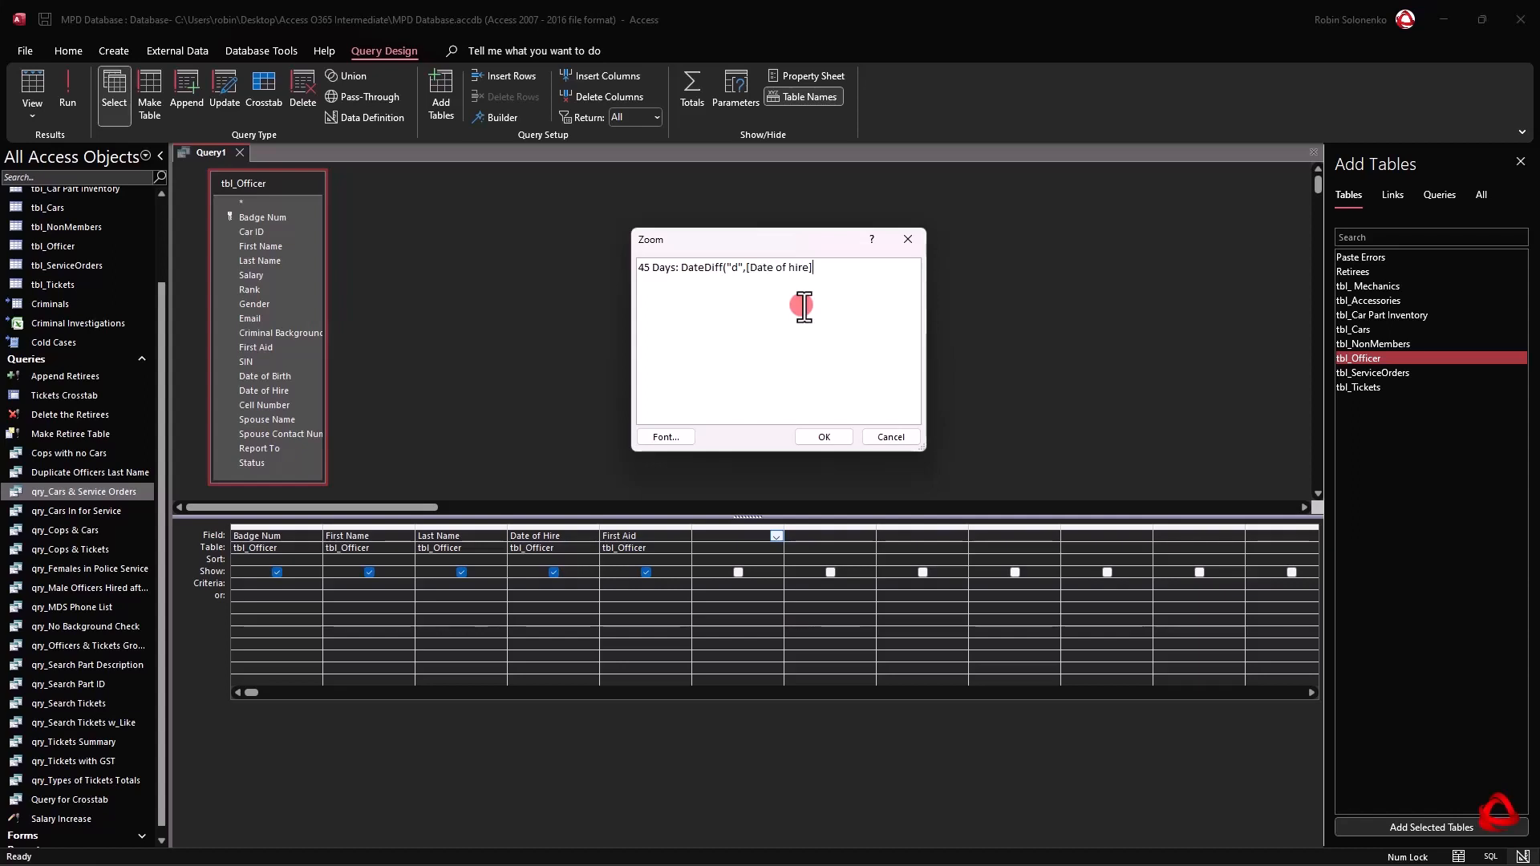
pyautogui.write(',Date()')
pyautogui.doubleClick(827, 267)
pyautogui.click(857, 275)
pyautogui.moveTo(753, 266); pyautogui.dragTo(833, 268)
pyautogui.click(835, 438)
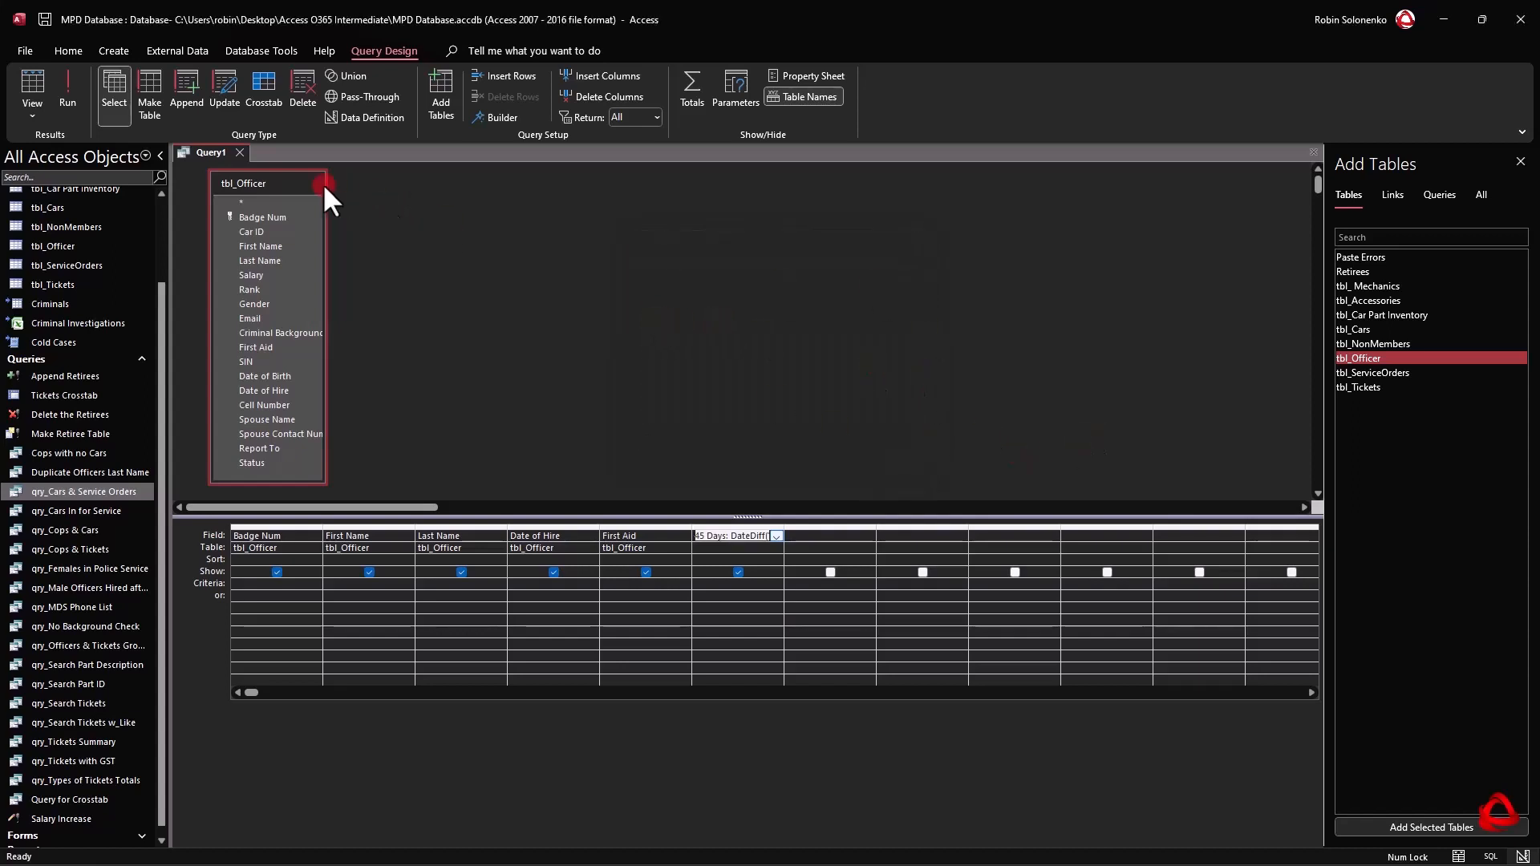
# Check the 45 Days values in the query's datasheet and return to its design.
pyautogui.click(29, 74)
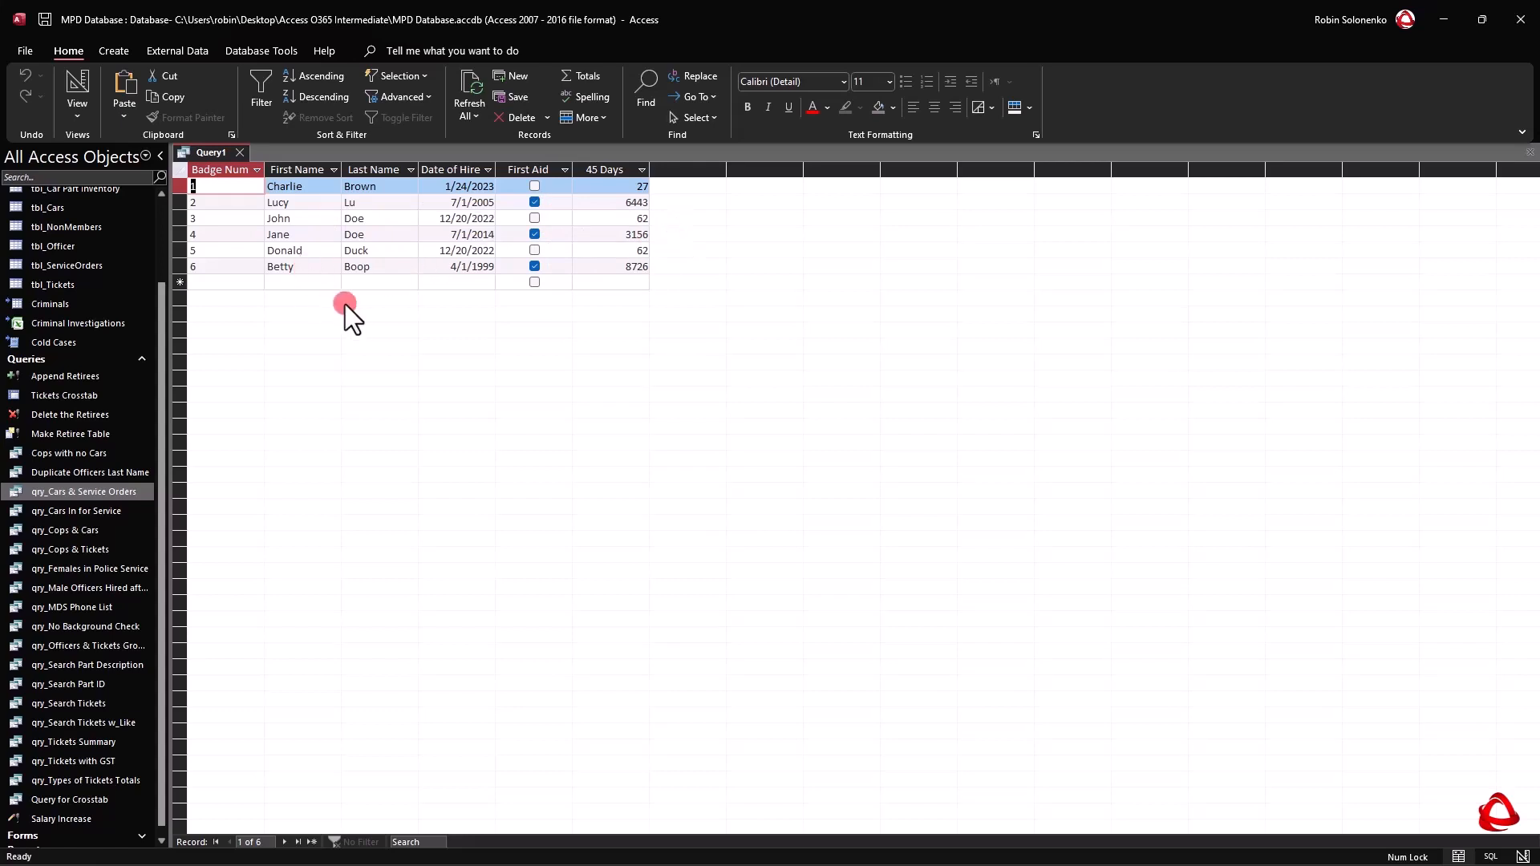
pyautogui.rightClick(207, 149)
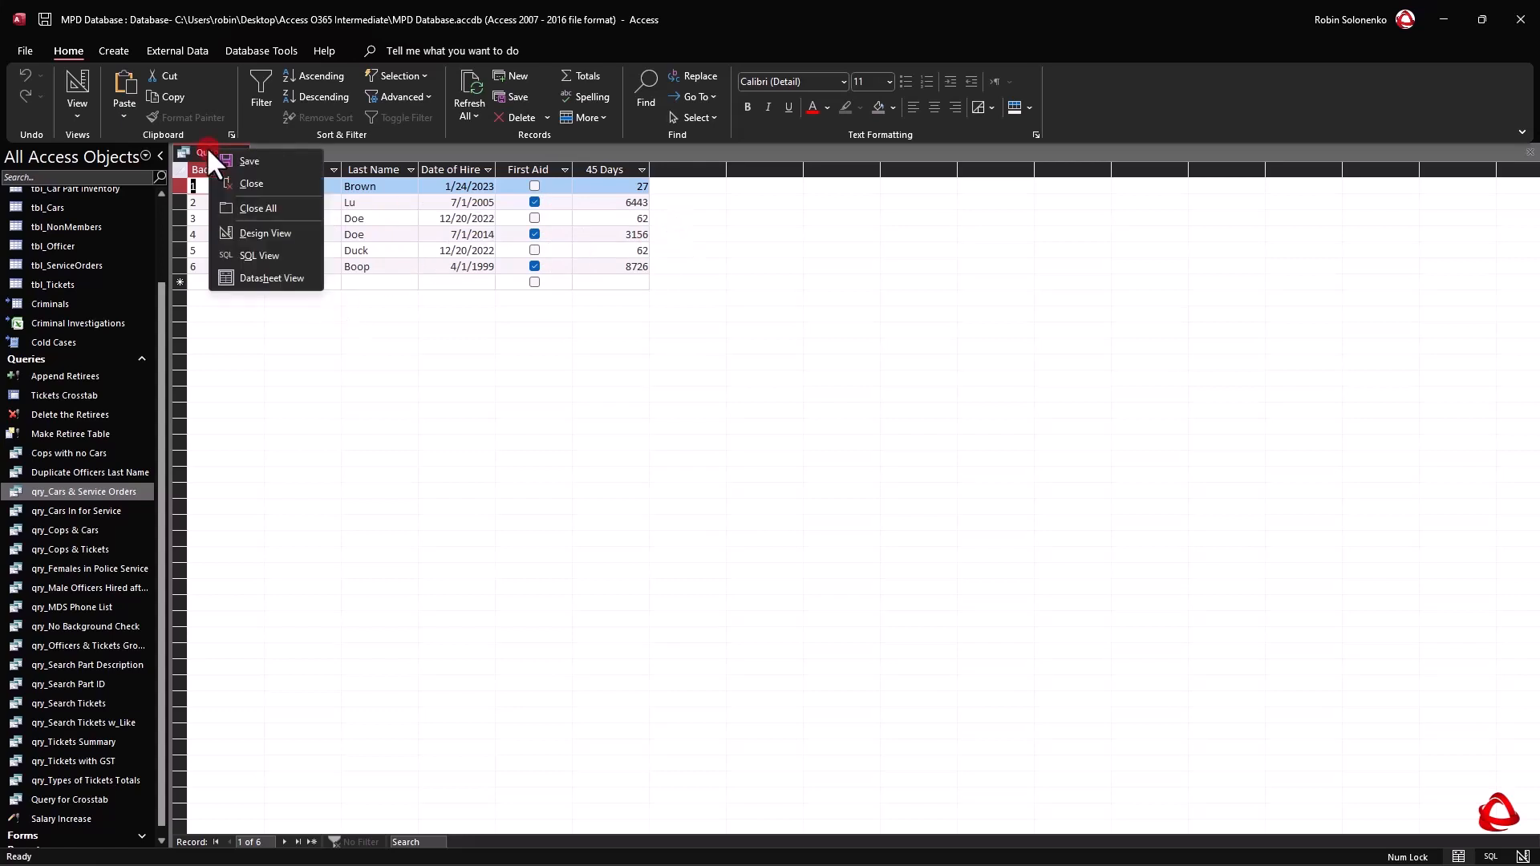
pyautogui.click(271, 232)
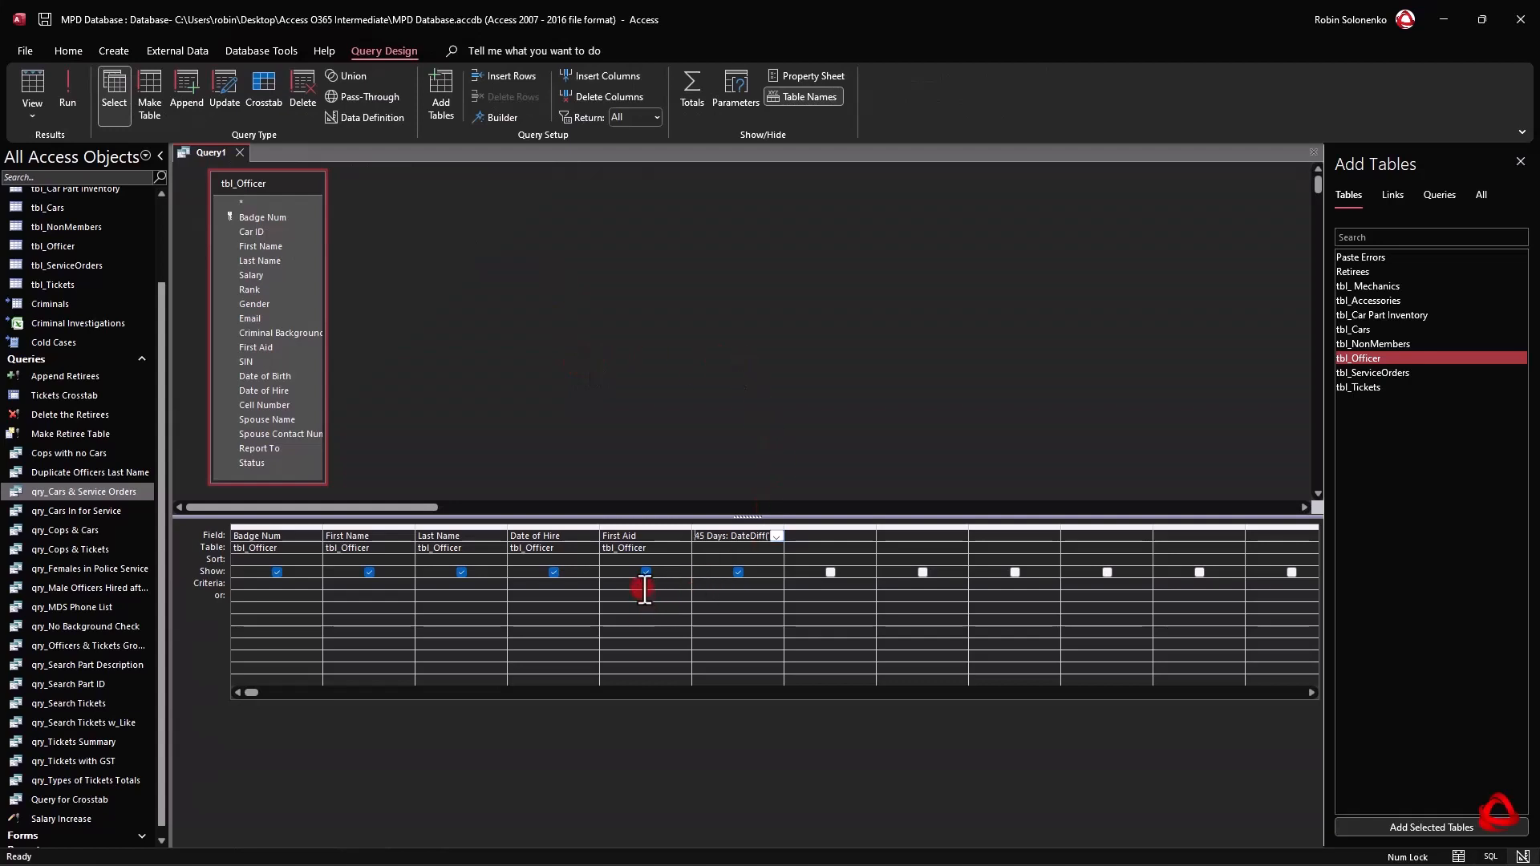
# Set the criteria to >45 for the 45 Days field and False for First Aid.
pyautogui.click(725, 590)
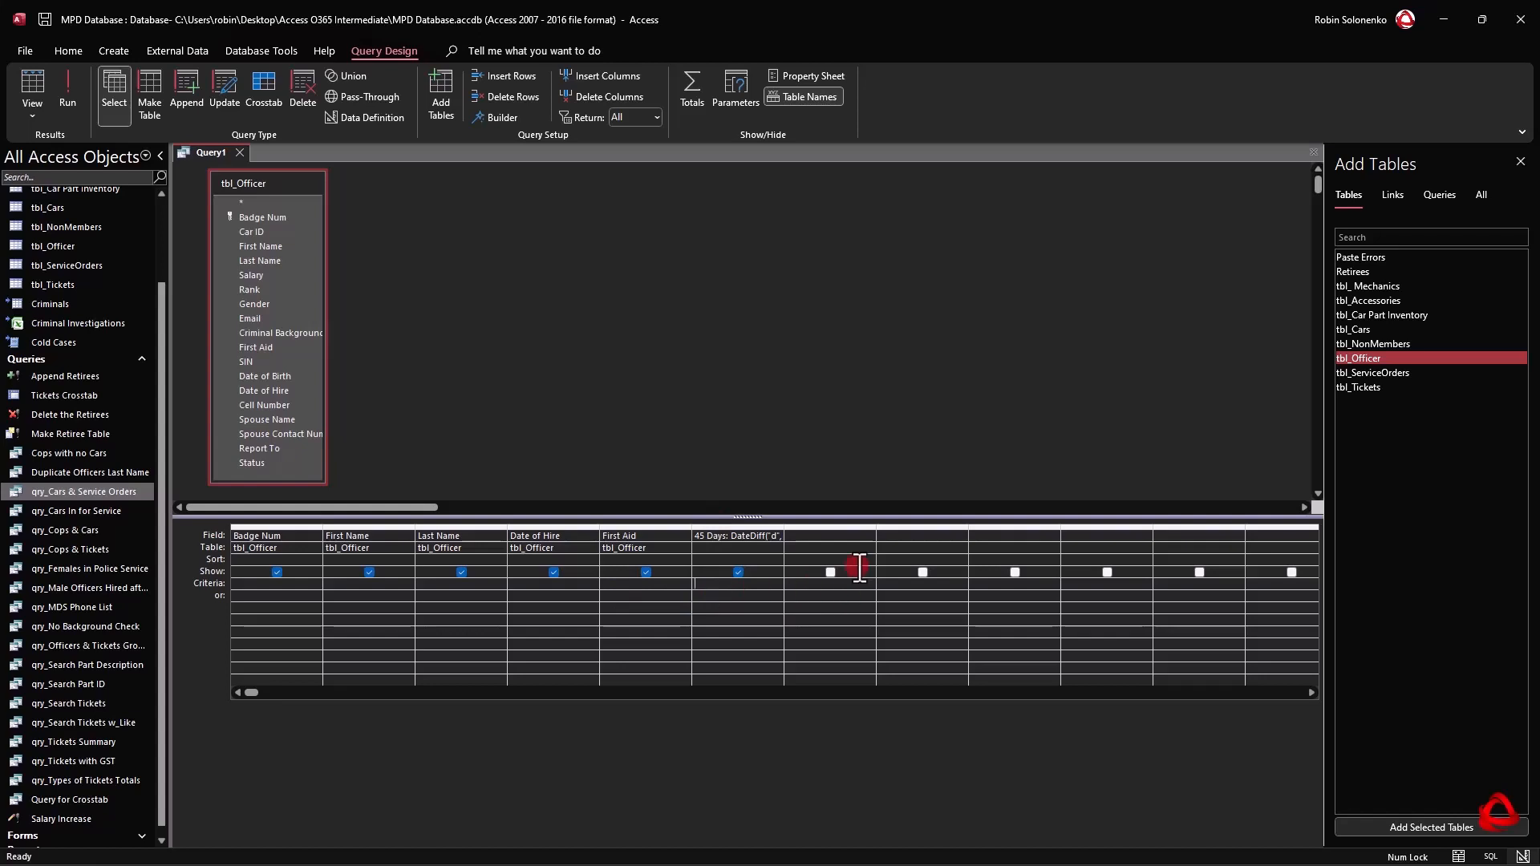
pyautogui.write('4')
pyautogui.press('BackSpace')
pyautogui.write('> $5')
pyautogui.press('BackSpace')
pyautogui.press('BackSpace')
pyautogui.write('45')
pyautogui.write('False')
pyautogui.press('Down')
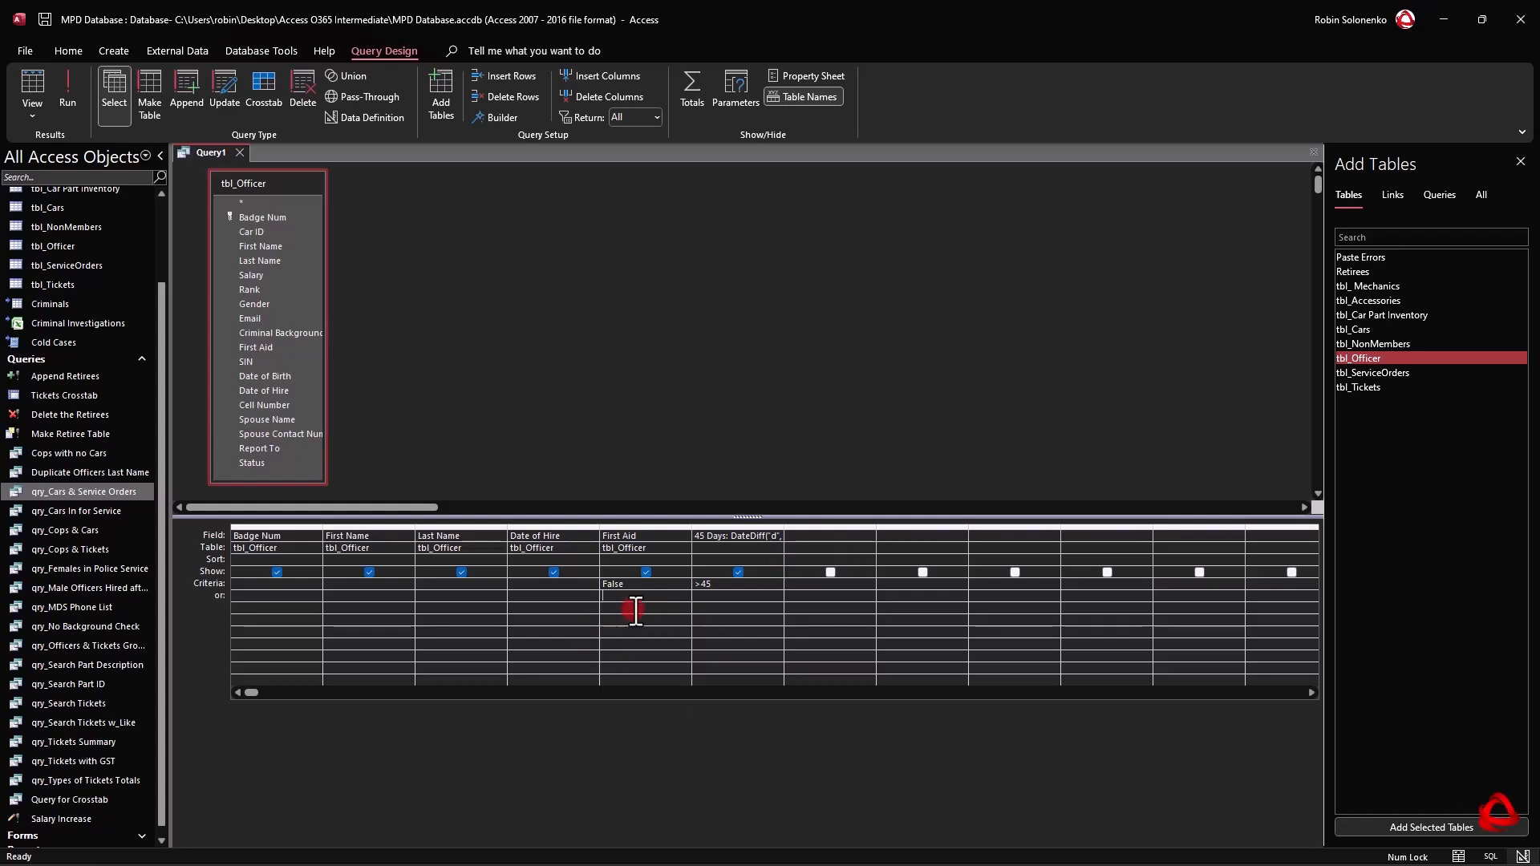
pyautogui.click(225, 245)
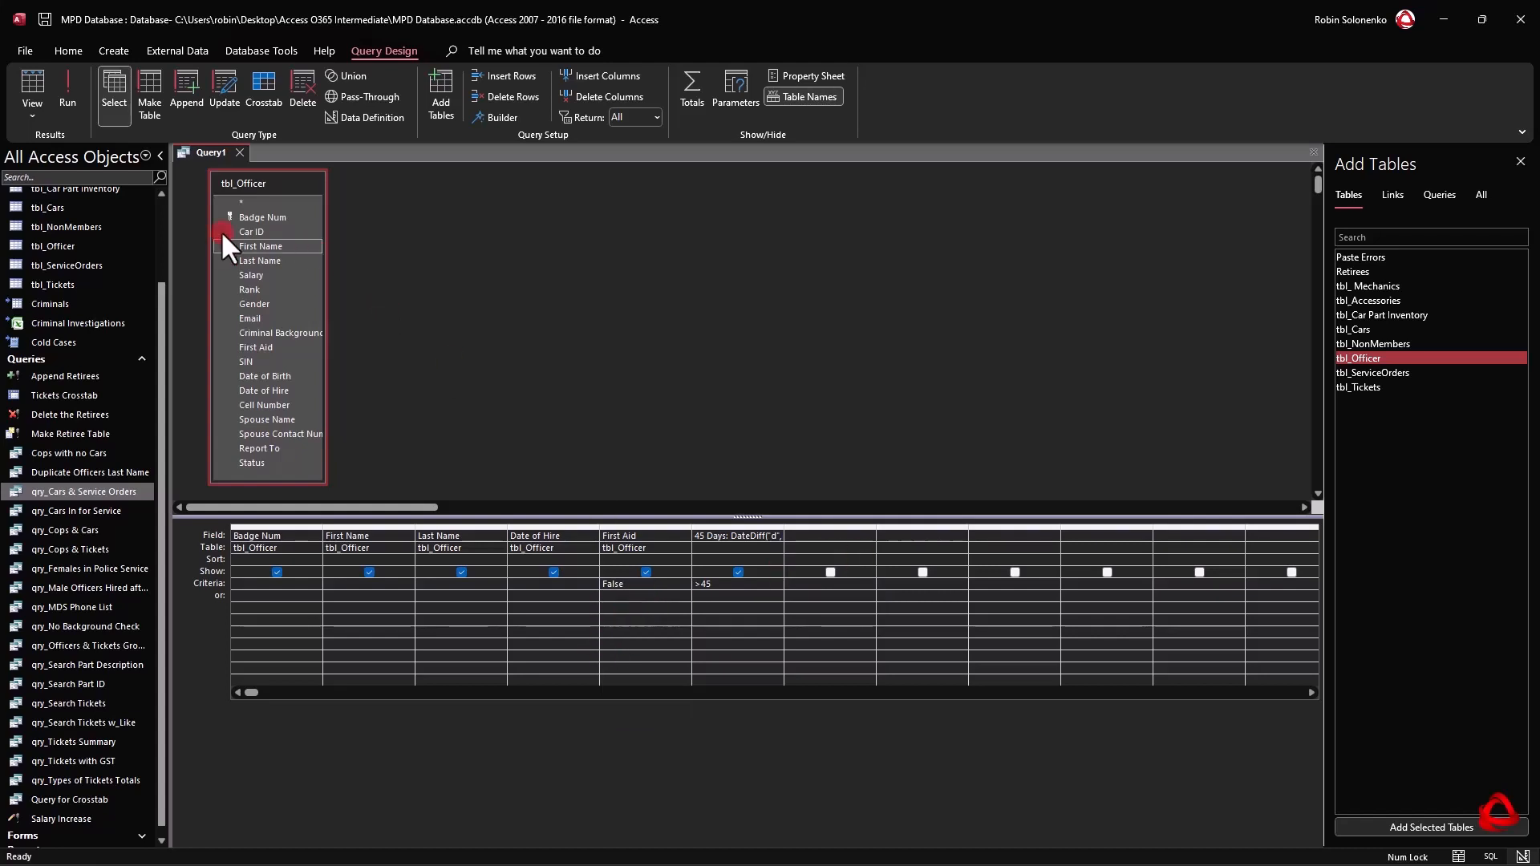
# View the officers returned by the filtered query and return to the query design.
pyautogui.click(36, 80)
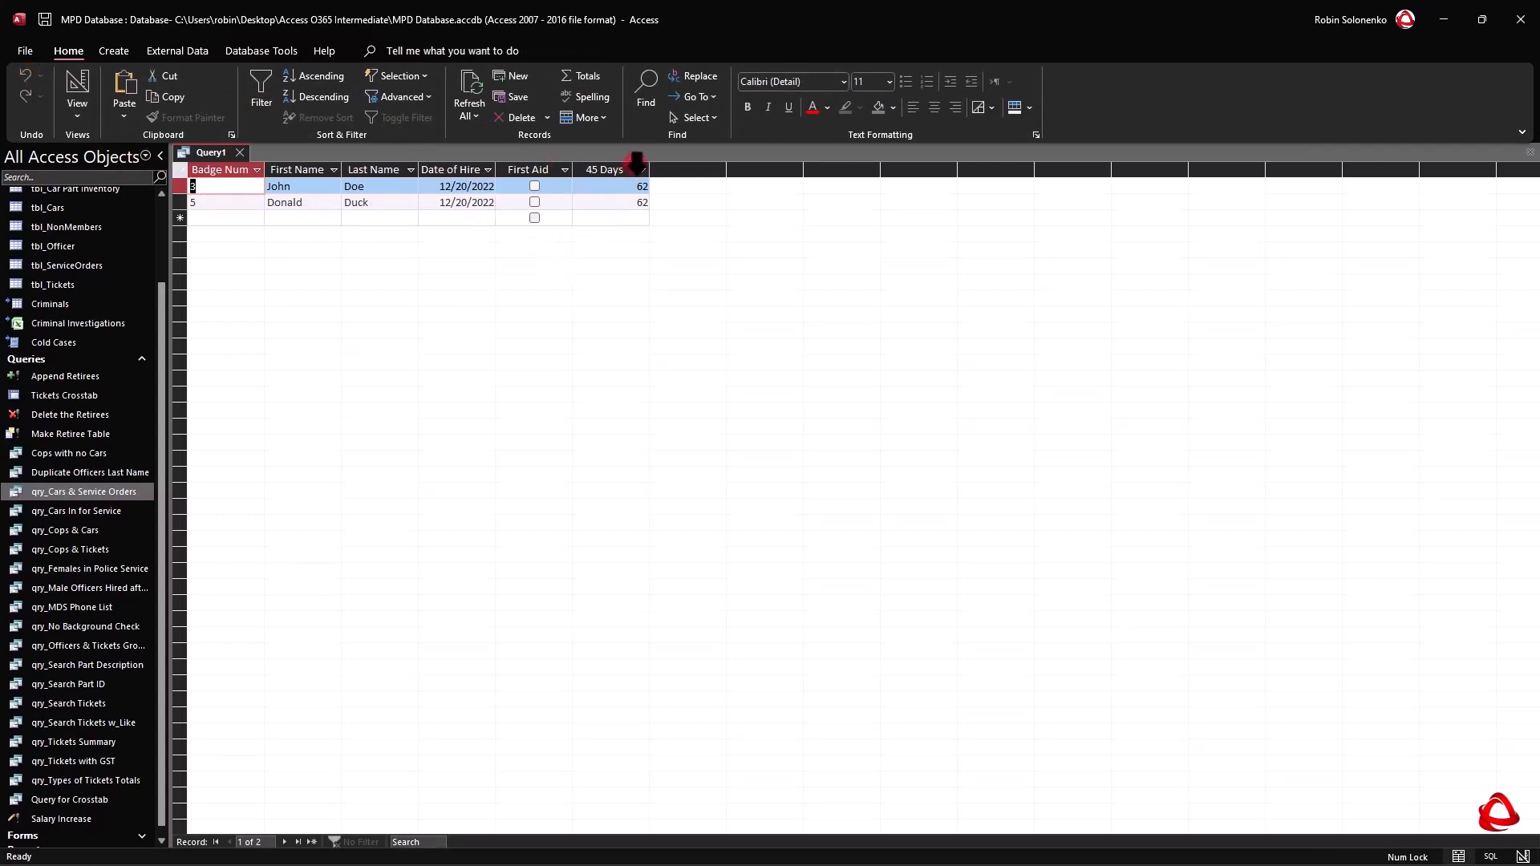
pyautogui.rightClick(209, 153)
pyautogui.click(253, 235)
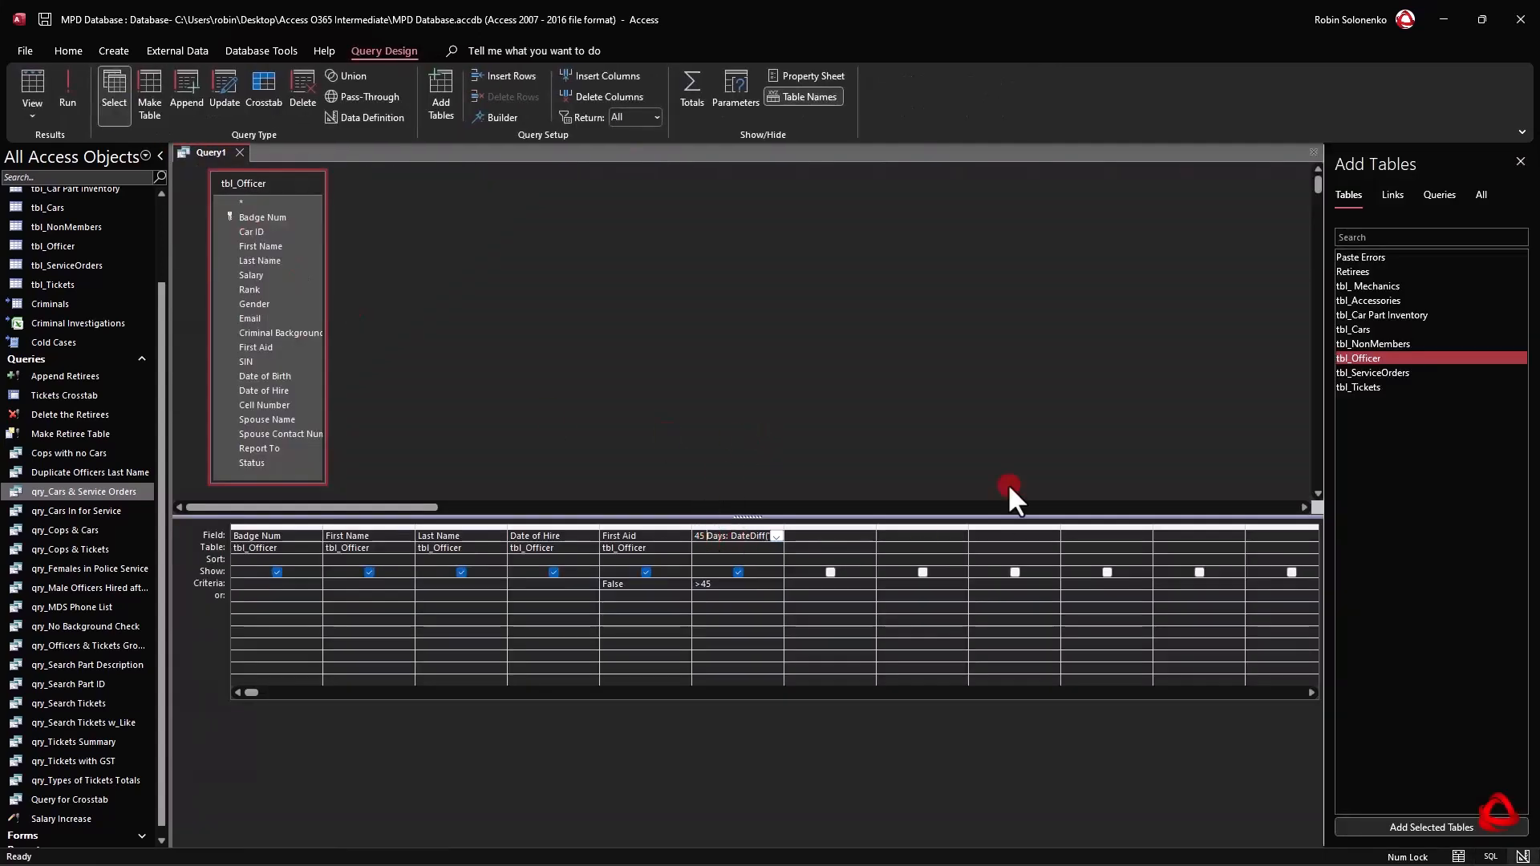
# Rename the calculated field Past 45 Days and widen its column to fit the whole expression.
pyautogui.hotkey('shift', 'Tab')
pyautogui.click(713, 548)
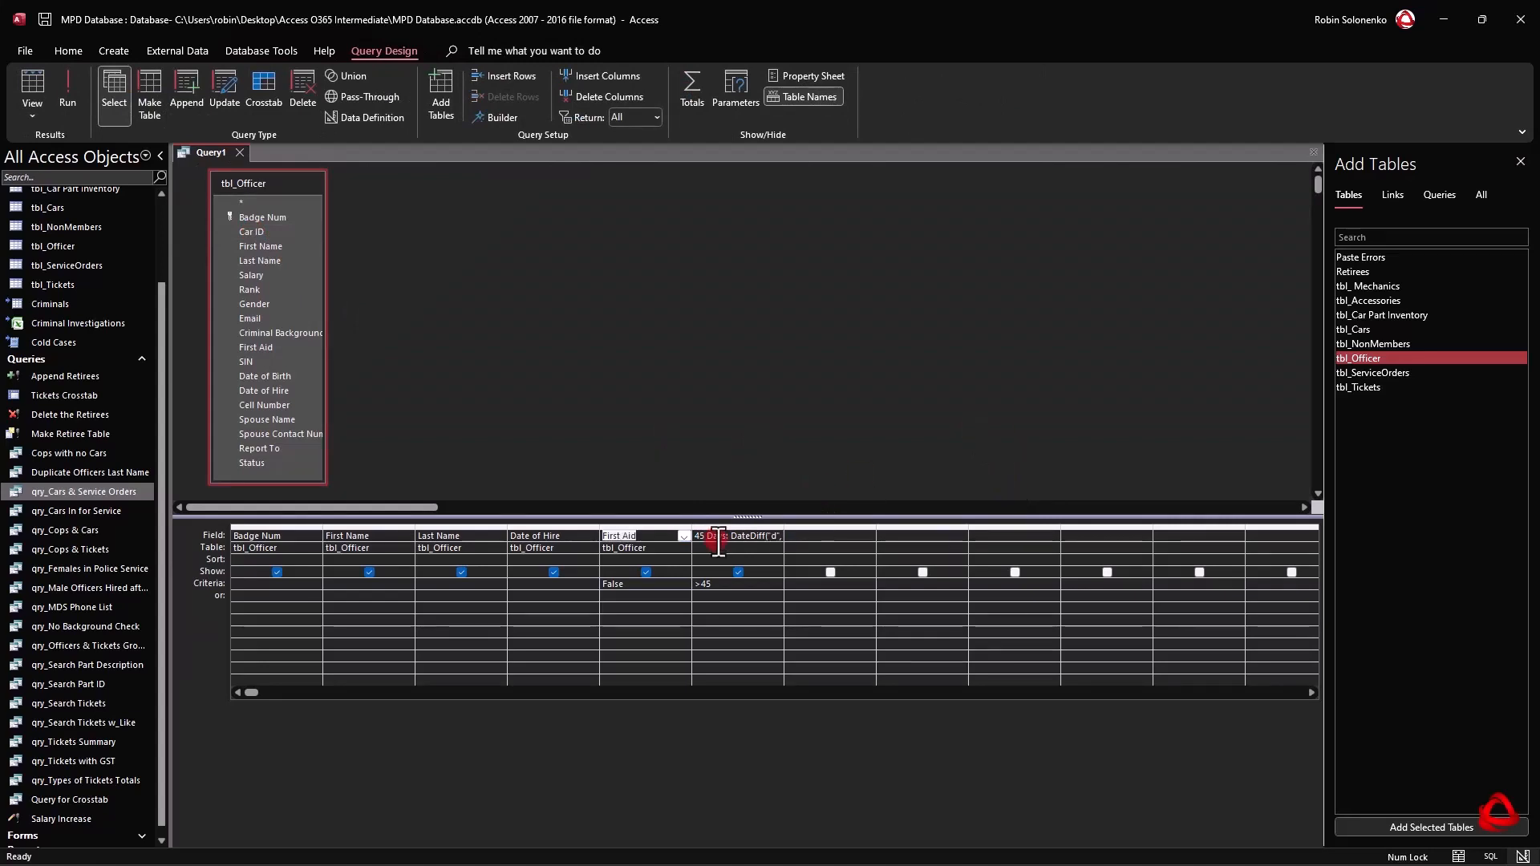
pyautogui.press('Up')
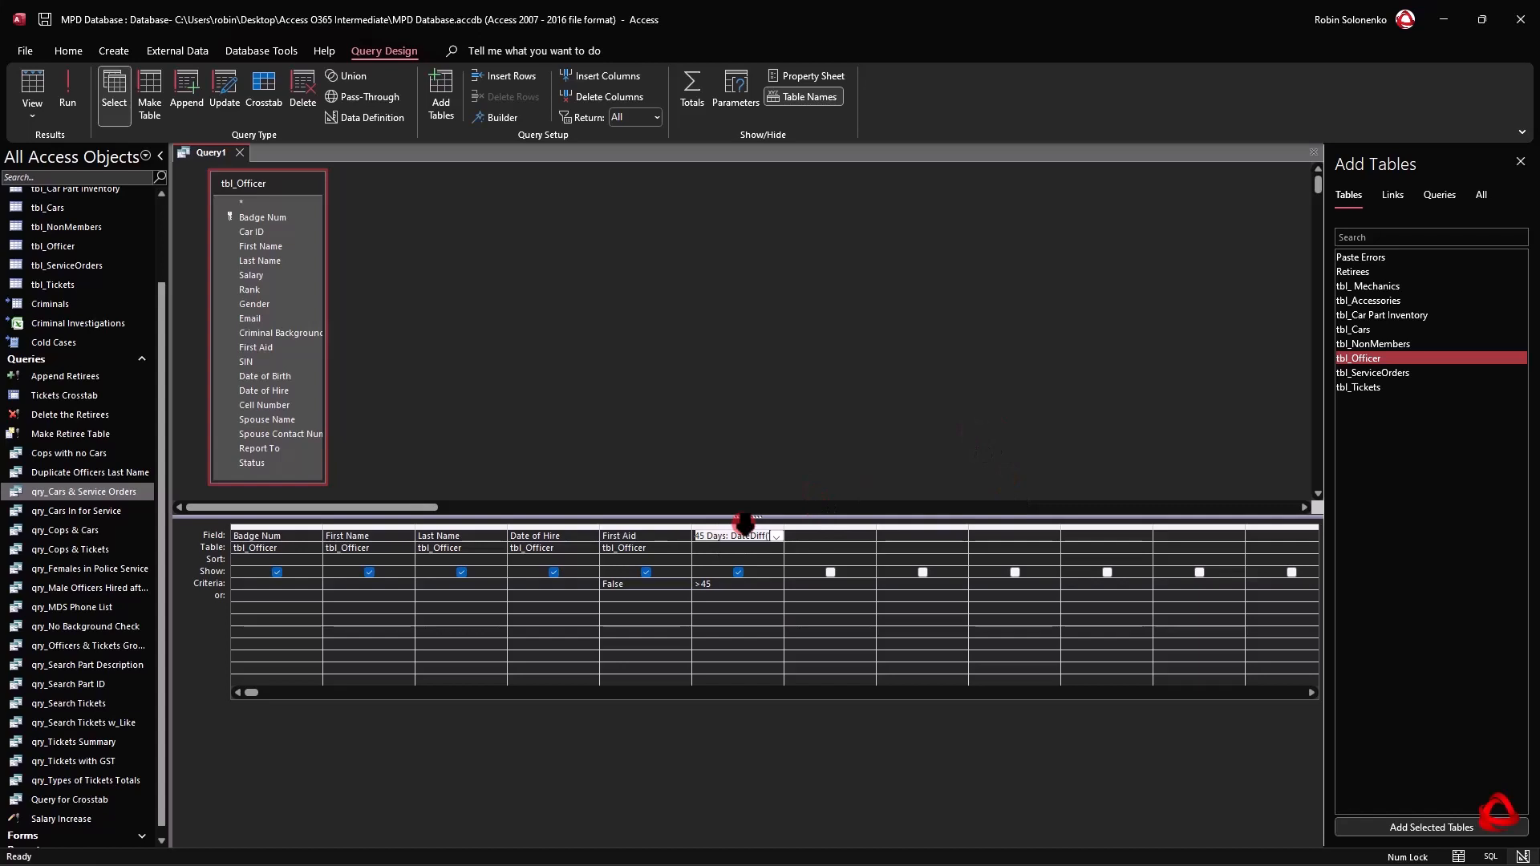
pyautogui.click(700, 537)
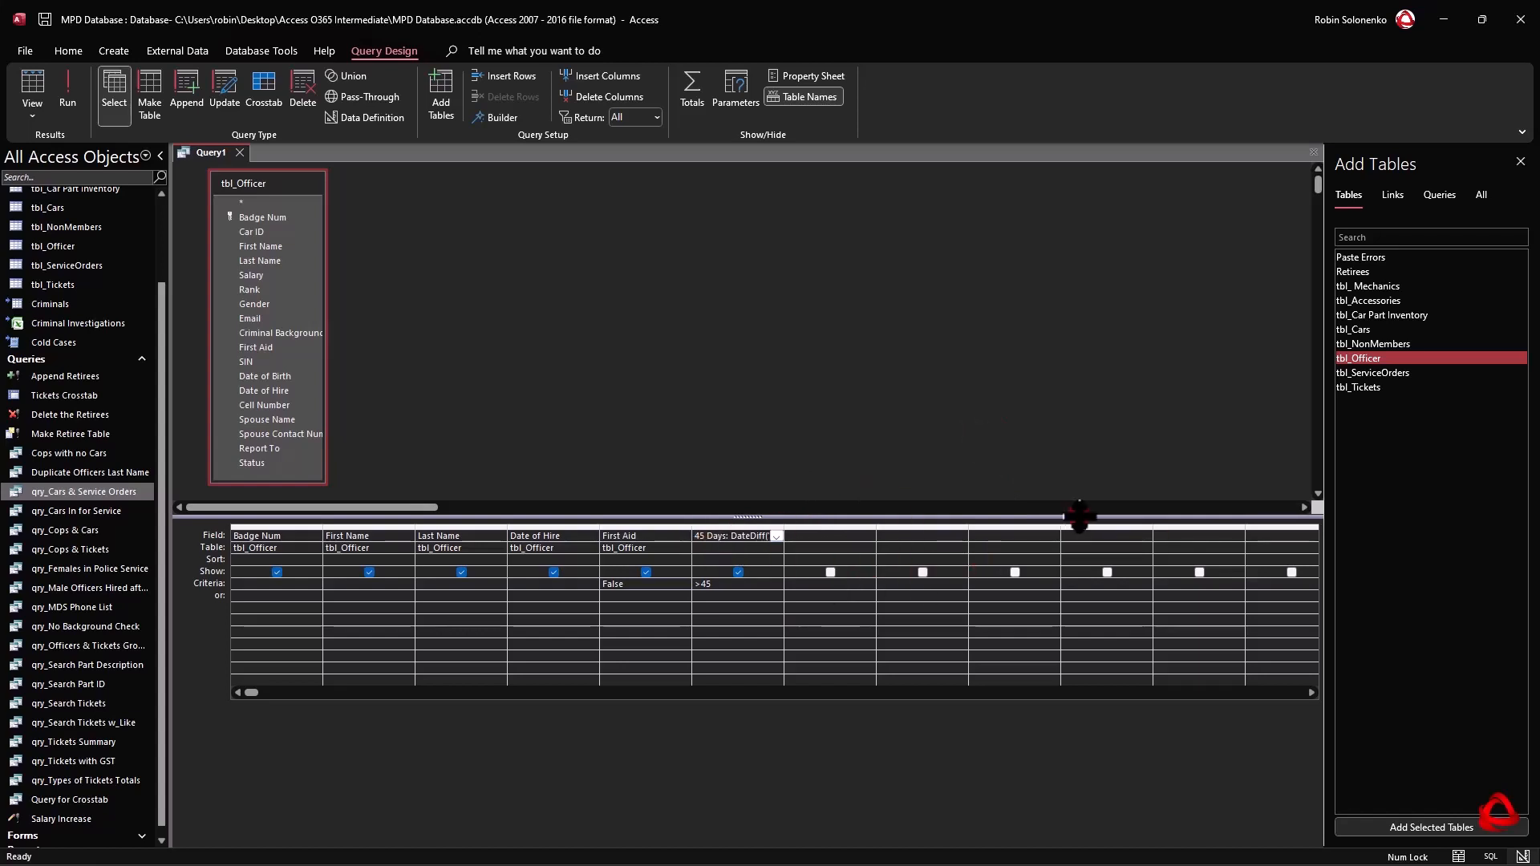
pyautogui.write('Past')
pyautogui.press('Tab')
pyautogui.doubleClick(783, 530)
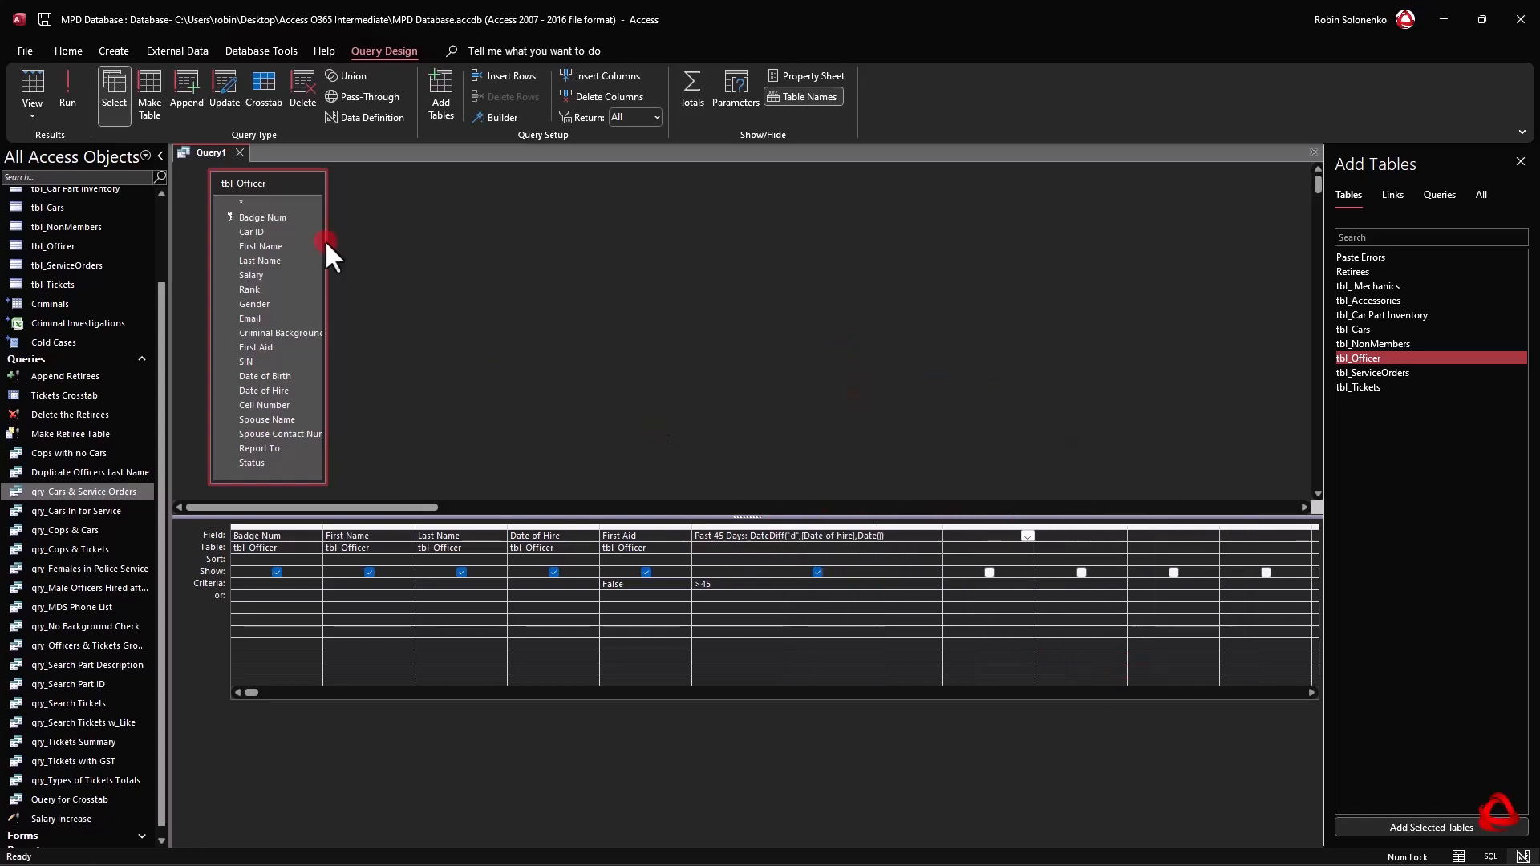
# Run the query, save it as Officers Who Need First Aid, and close it.
pyautogui.click(24, 79)
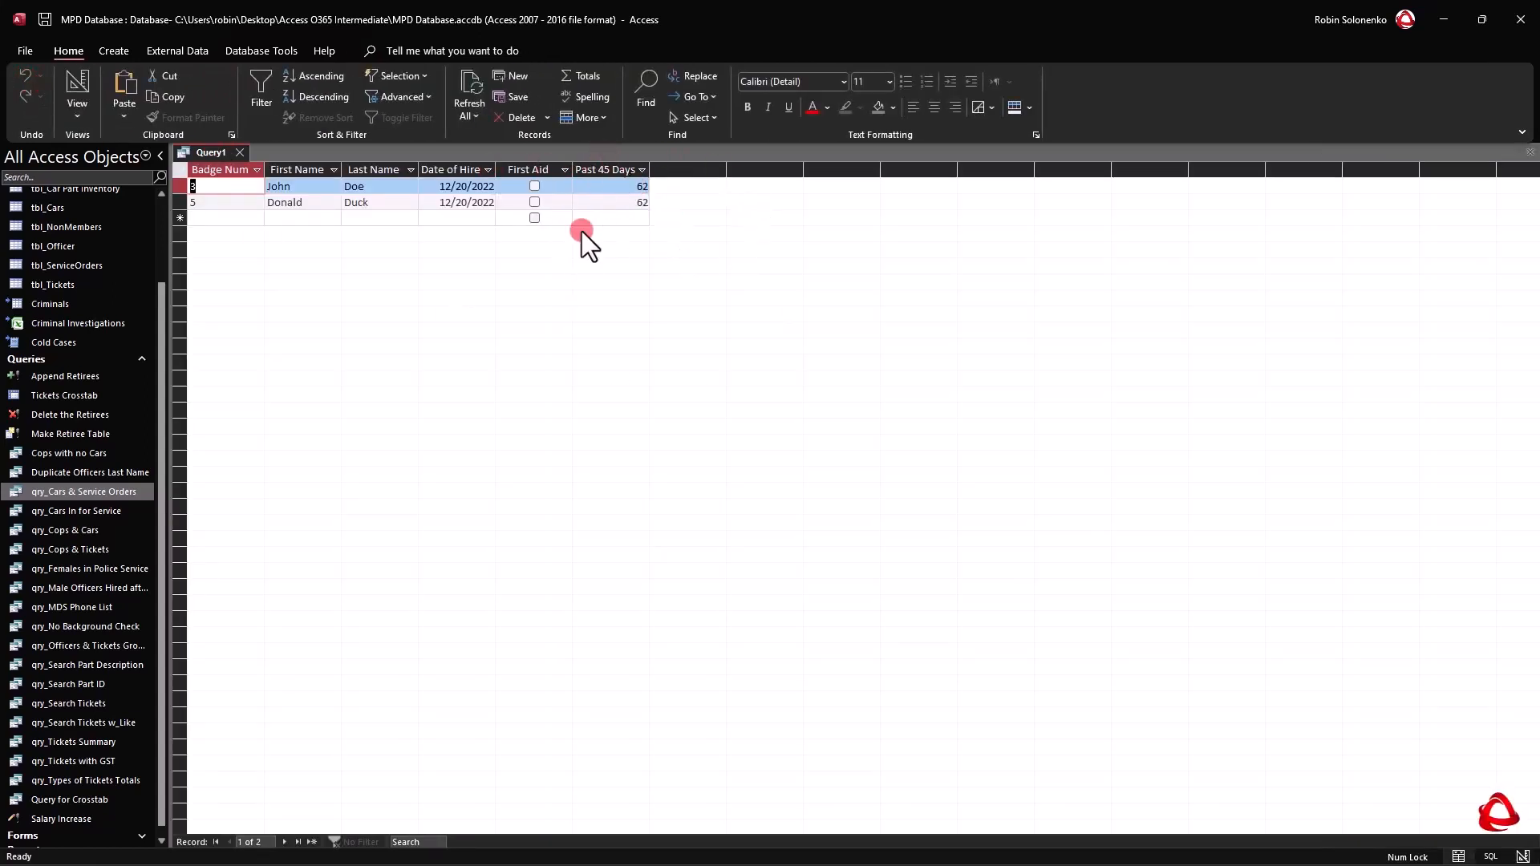
pyautogui.rightClick(208, 148)
pyautogui.click(231, 160)
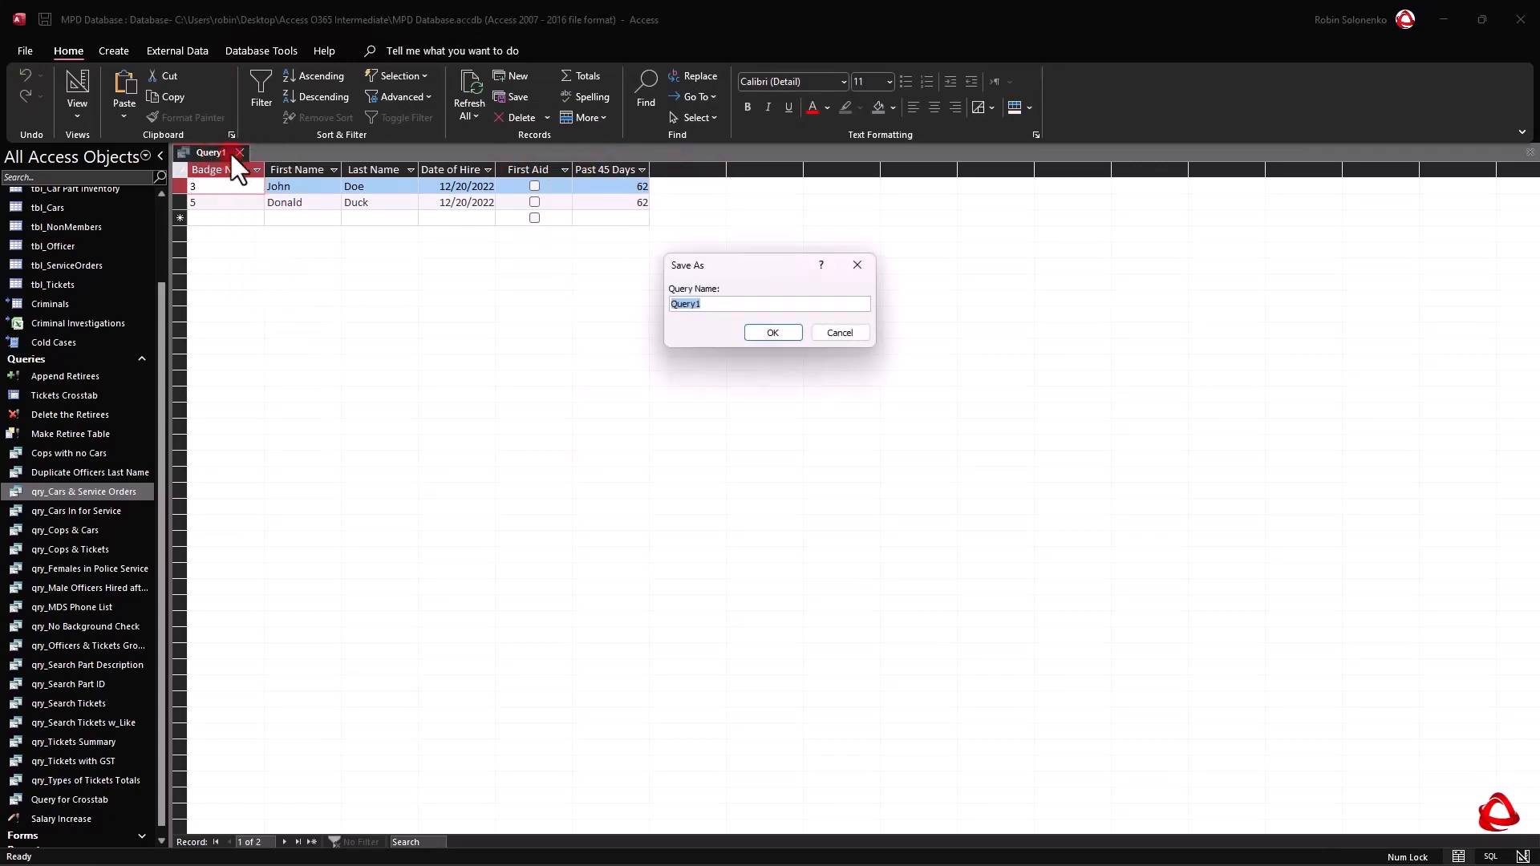
pyautogui.write('f')
pyautogui.write('Officer')
pyautogui.write('s Who Need Firs')
pyautogui.write('t Aid')
pyautogui.click(775, 329)
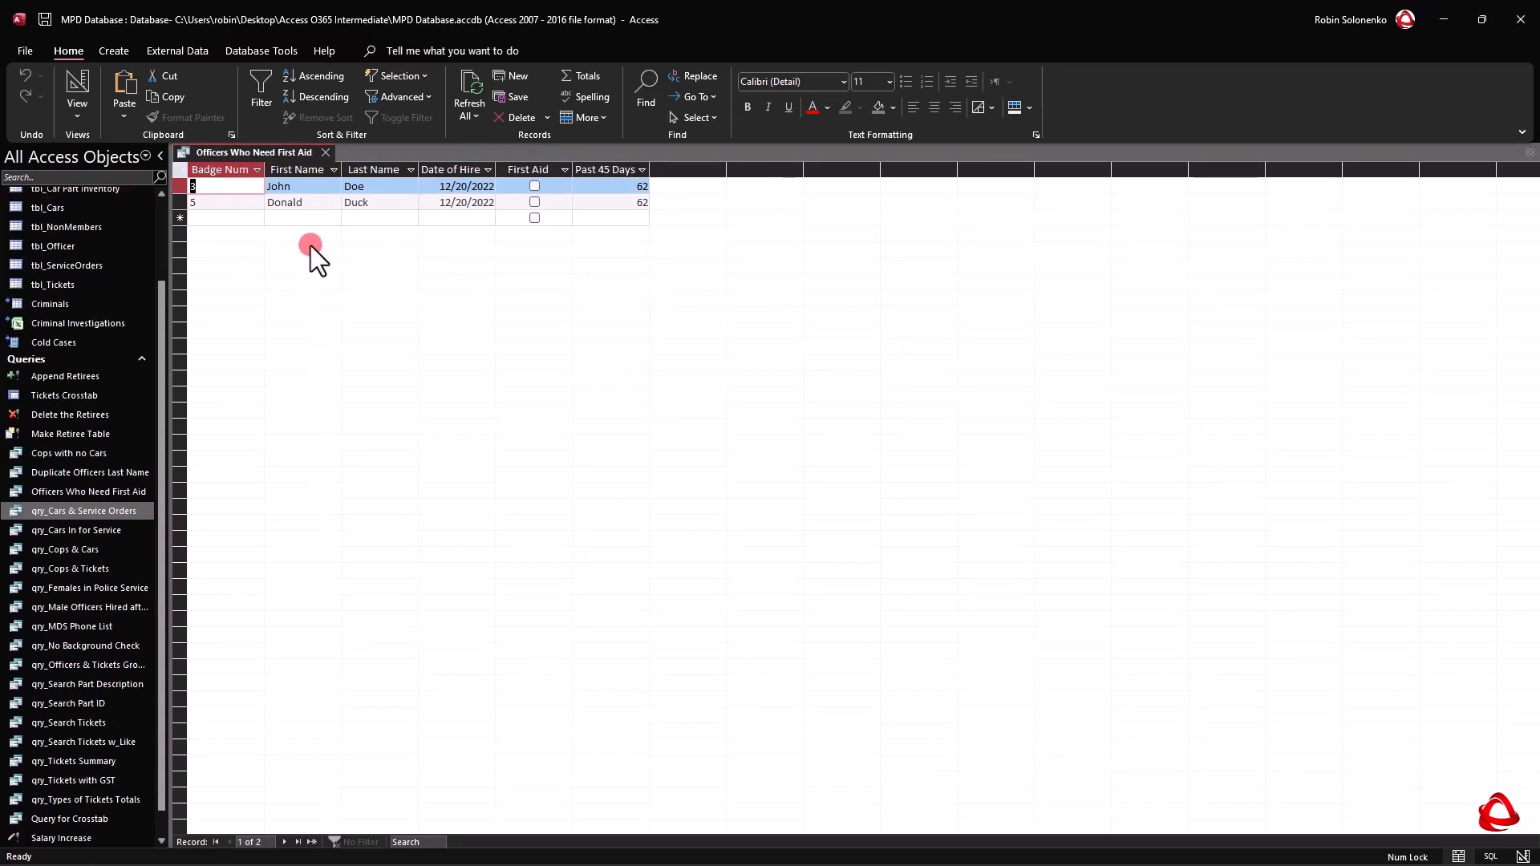
pyautogui.click(327, 150)
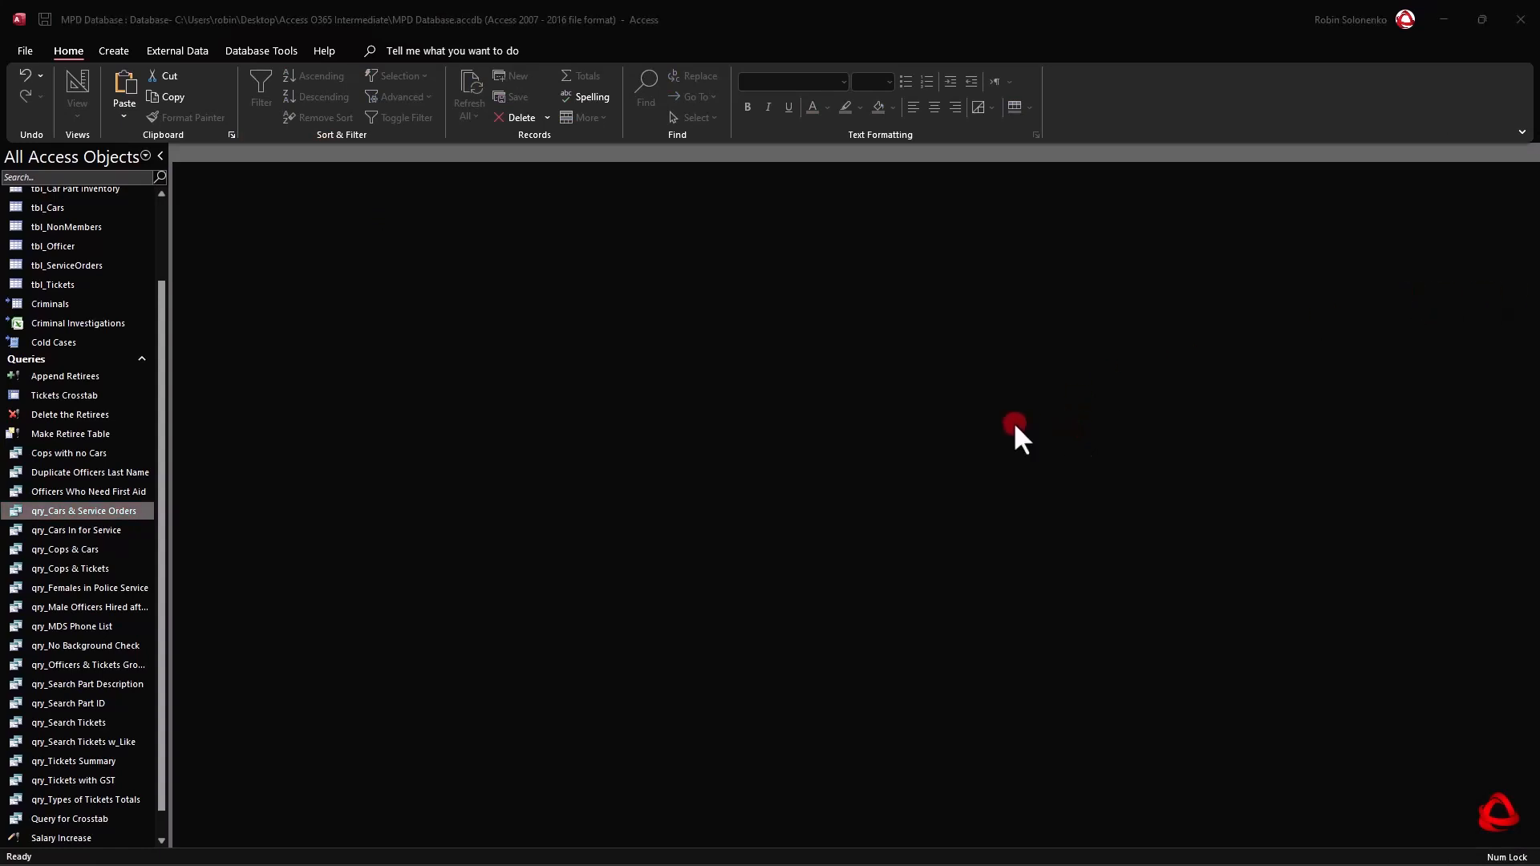
# Collapse the Queries group, open the tbl_Tickets table and select its Date Issued column.
pyautogui.scroll(2, 81, 402)
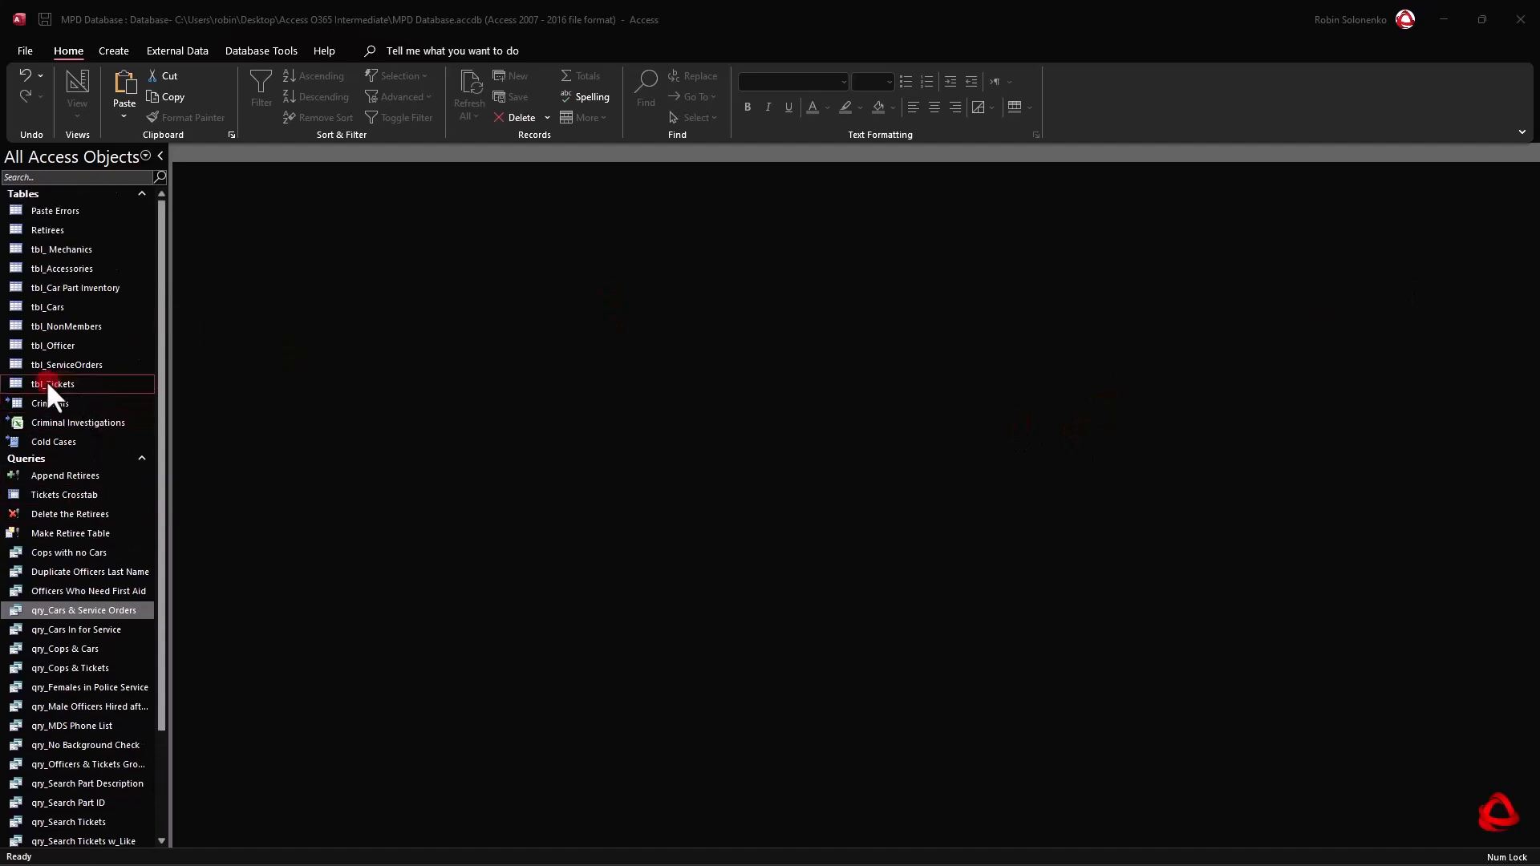
pyautogui.click(25, 458)
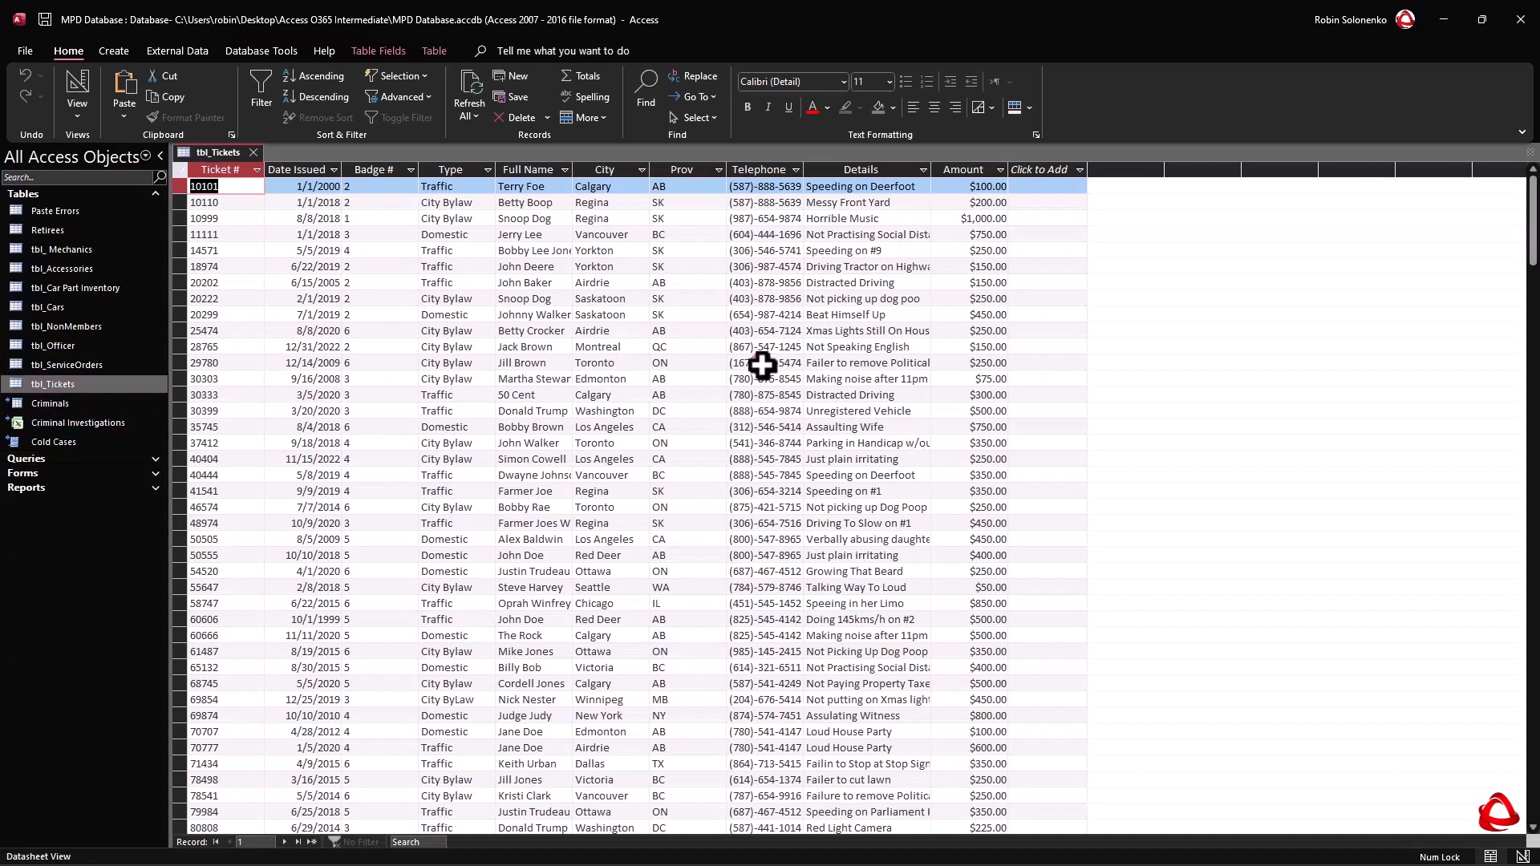
pyautogui.click(304, 169)
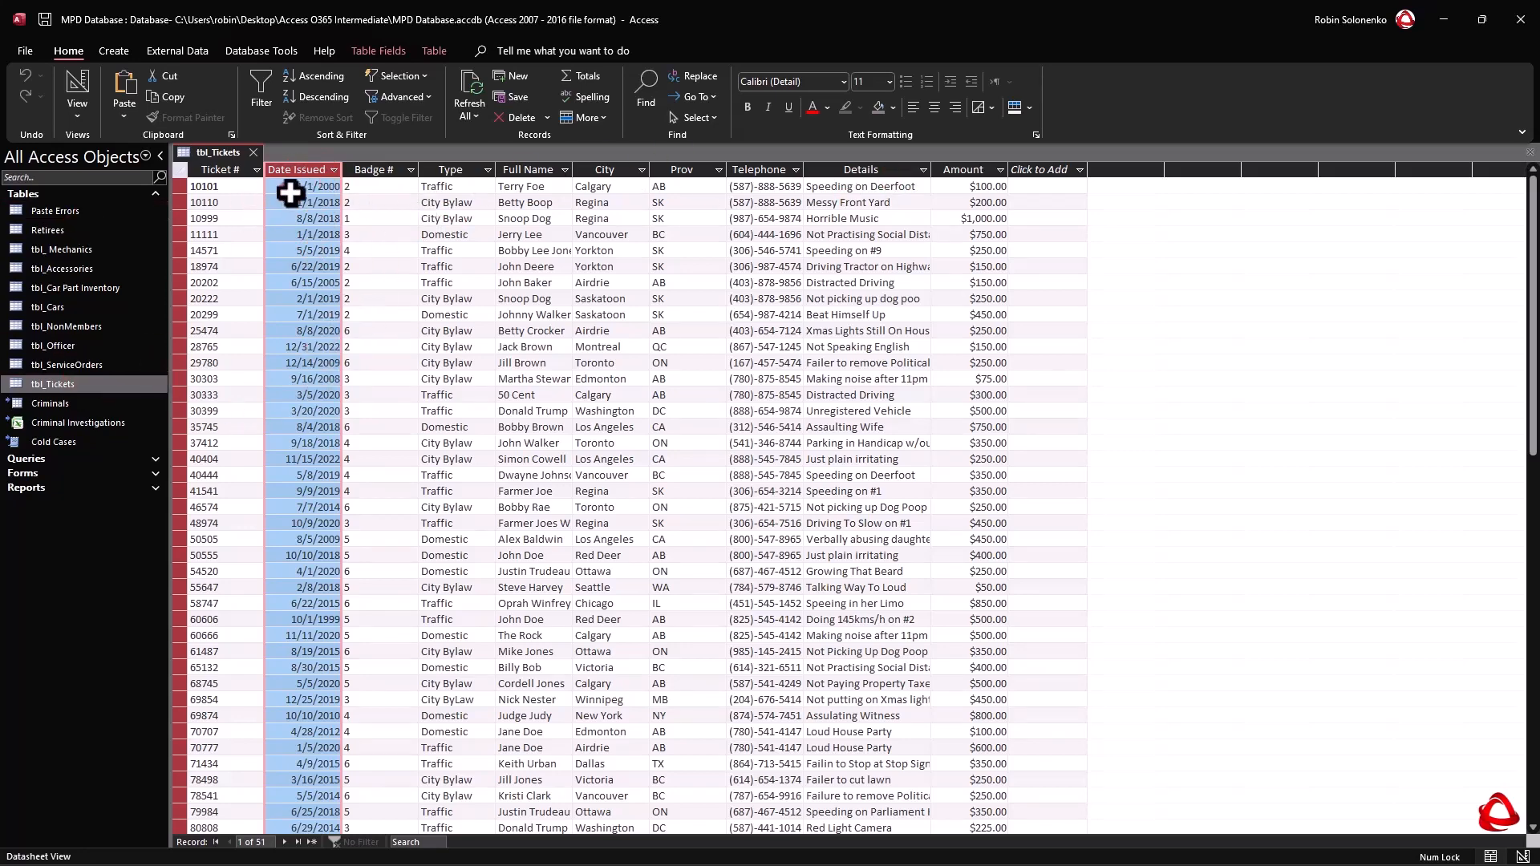
# Create a new query in design view and add the tbl_Tickets table to it.
pyautogui.click(112, 50)
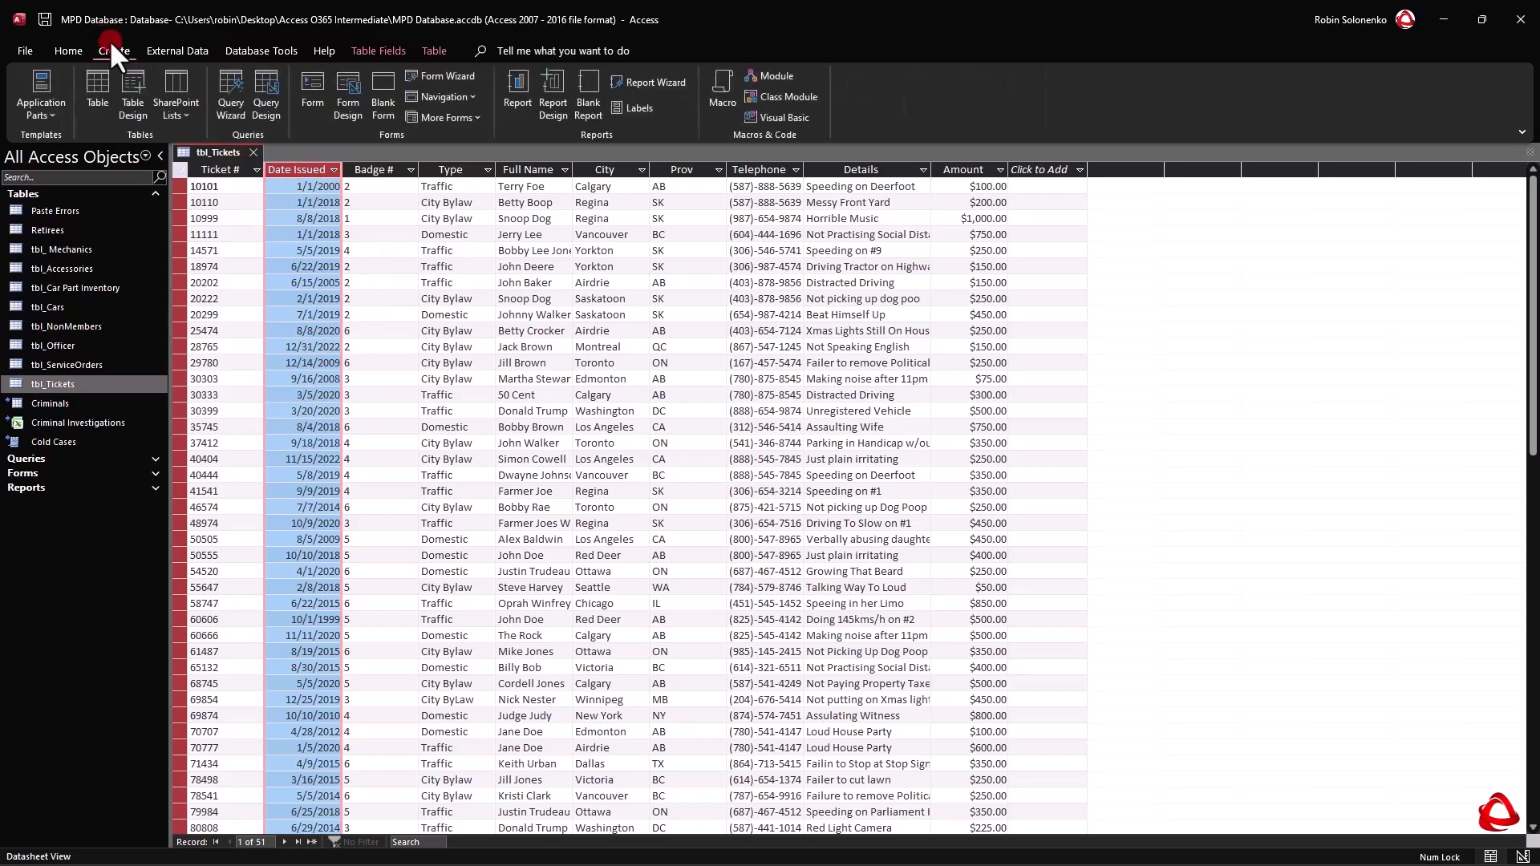
pyautogui.click(263, 99)
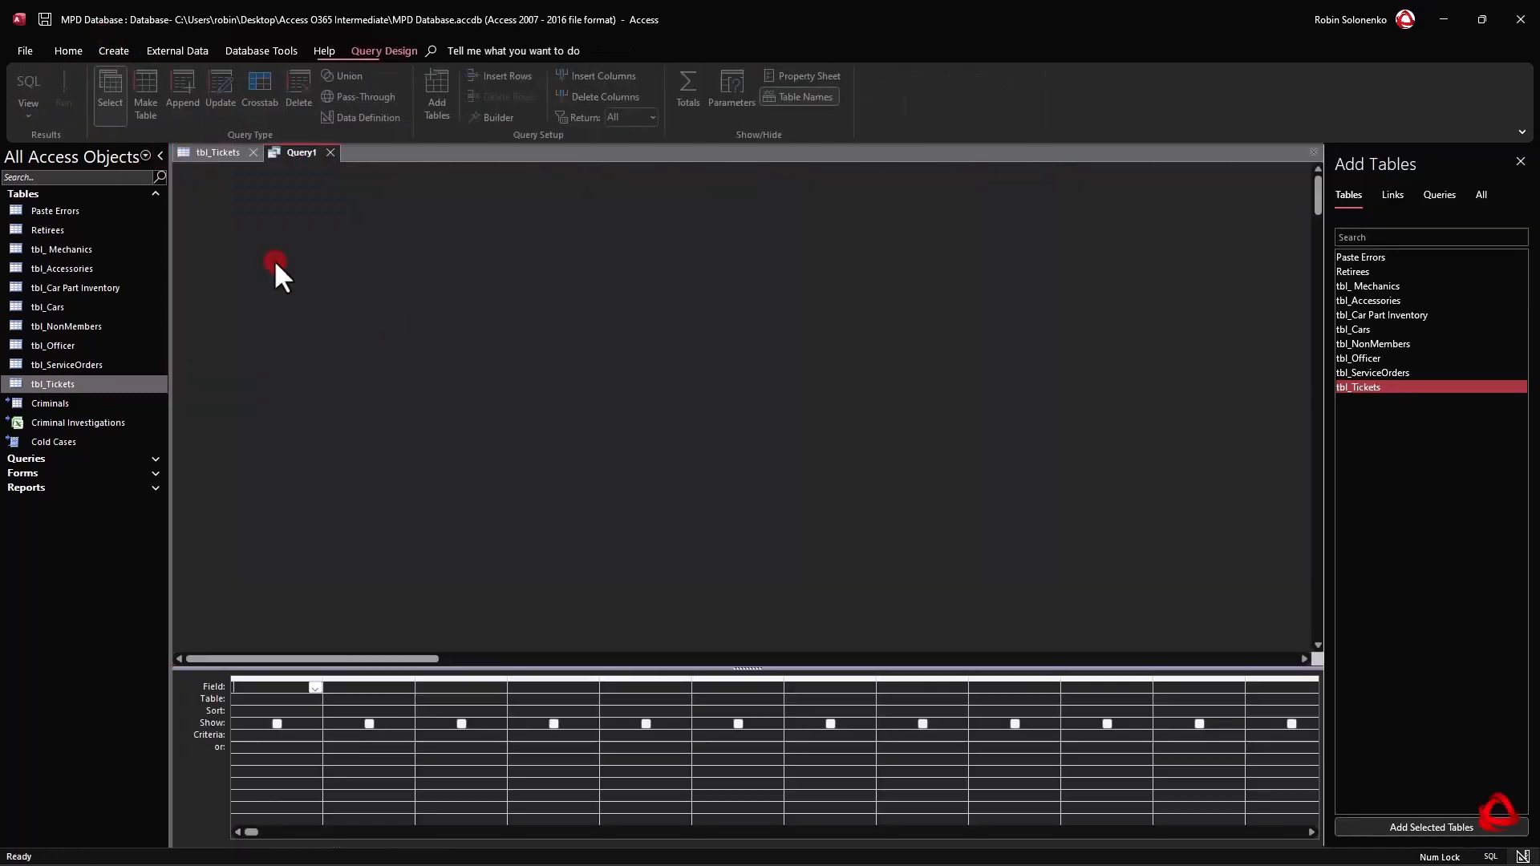
pyautogui.doubleClick(1370, 386)
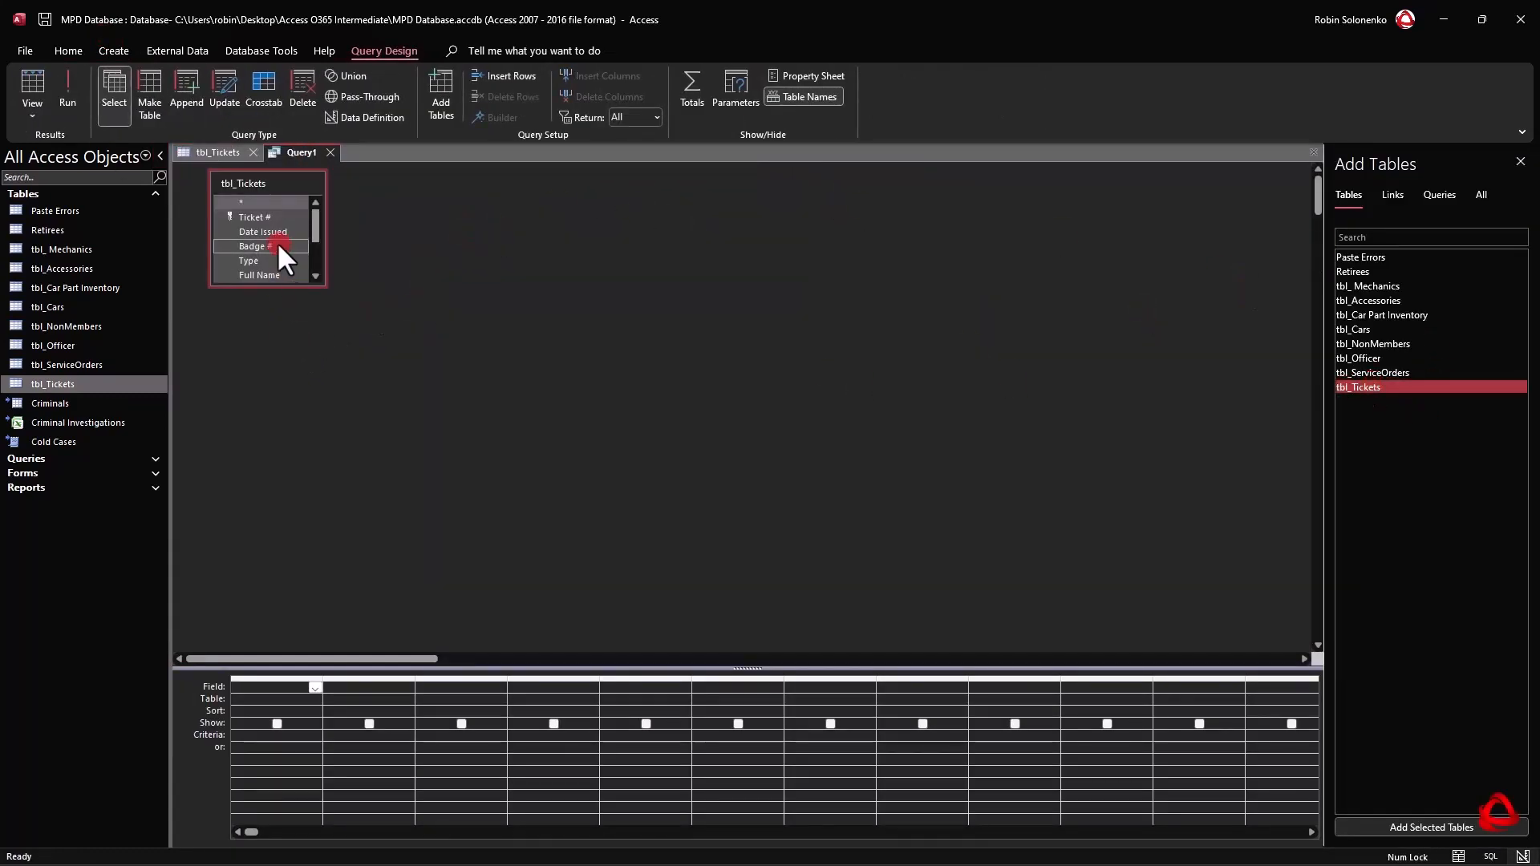
# Add the Ticket # and Date Issued fields to the query, enlarging the tbl_Tickets field list and the design grid area.
pyautogui.doubleClick(272, 215)
pyautogui.moveTo(268, 285); pyautogui.dragTo(284, 365)
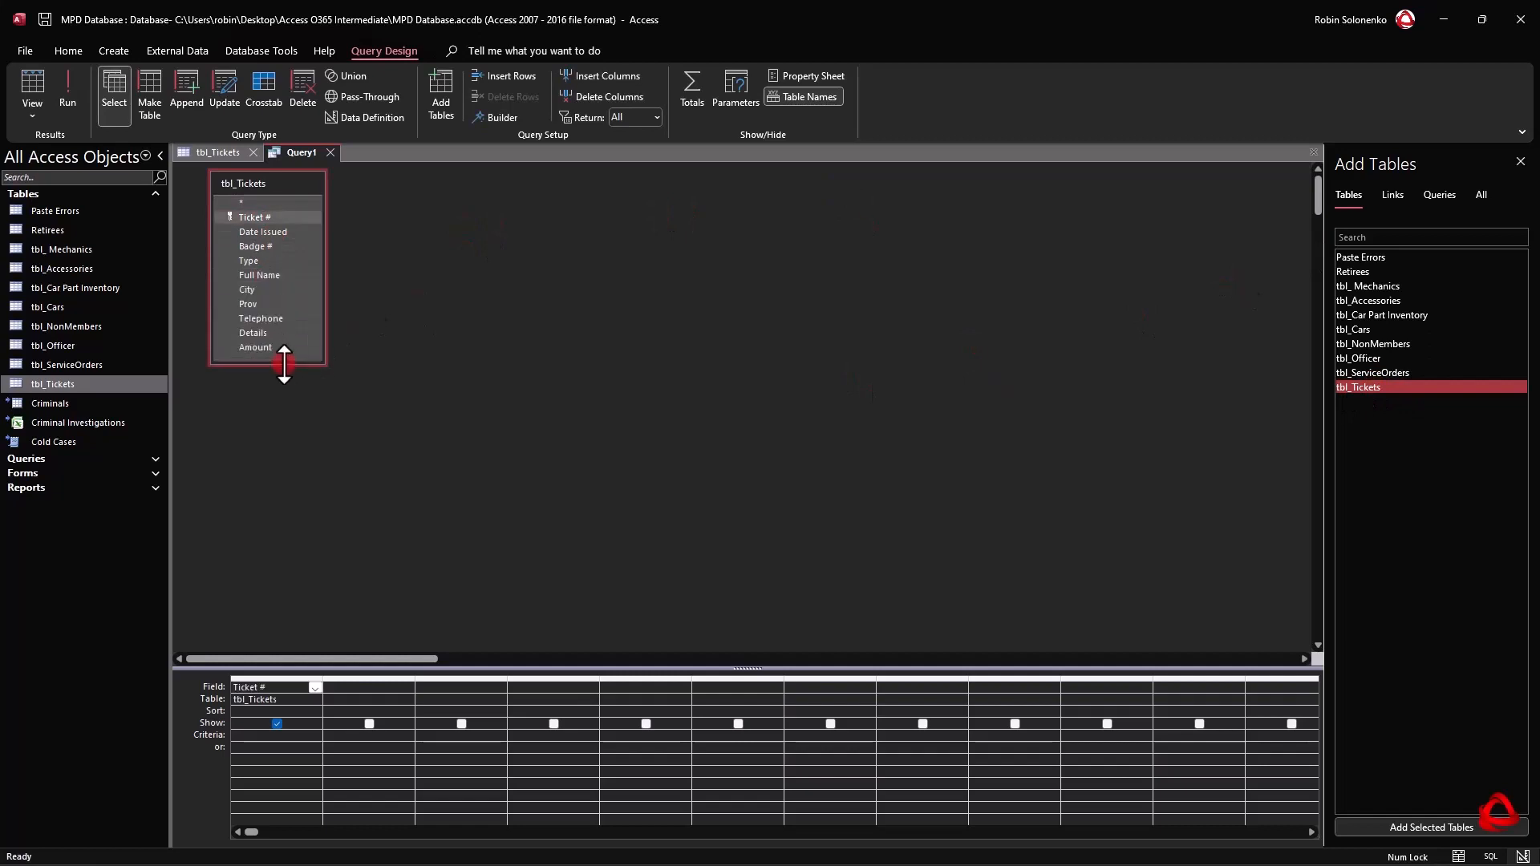
pyautogui.click(272, 275)
pyautogui.doubleClick(269, 232)
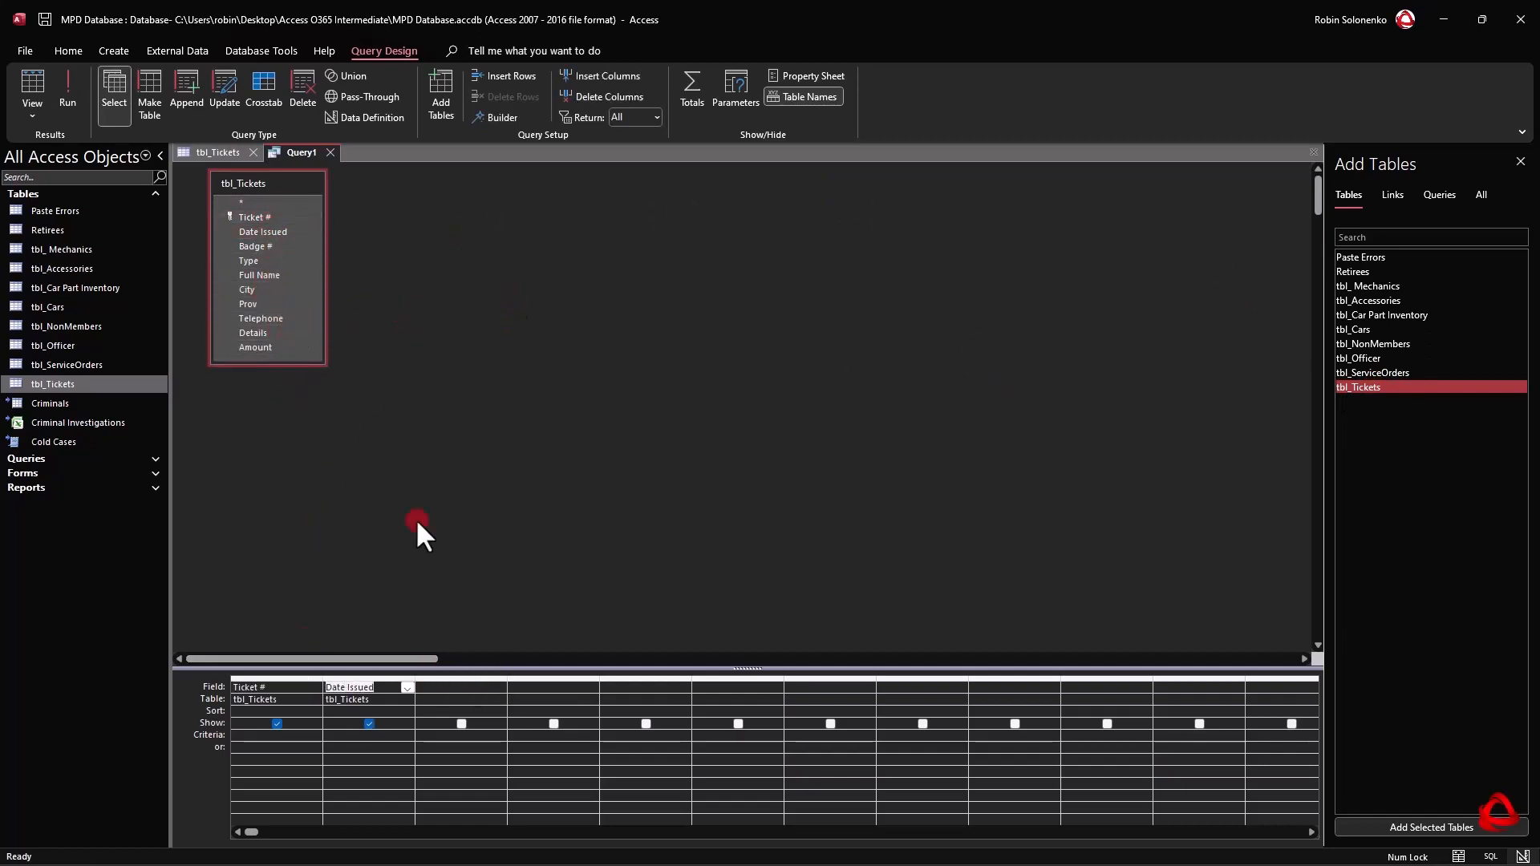
pyautogui.moveTo(481, 669); pyautogui.dragTo(481, 427)
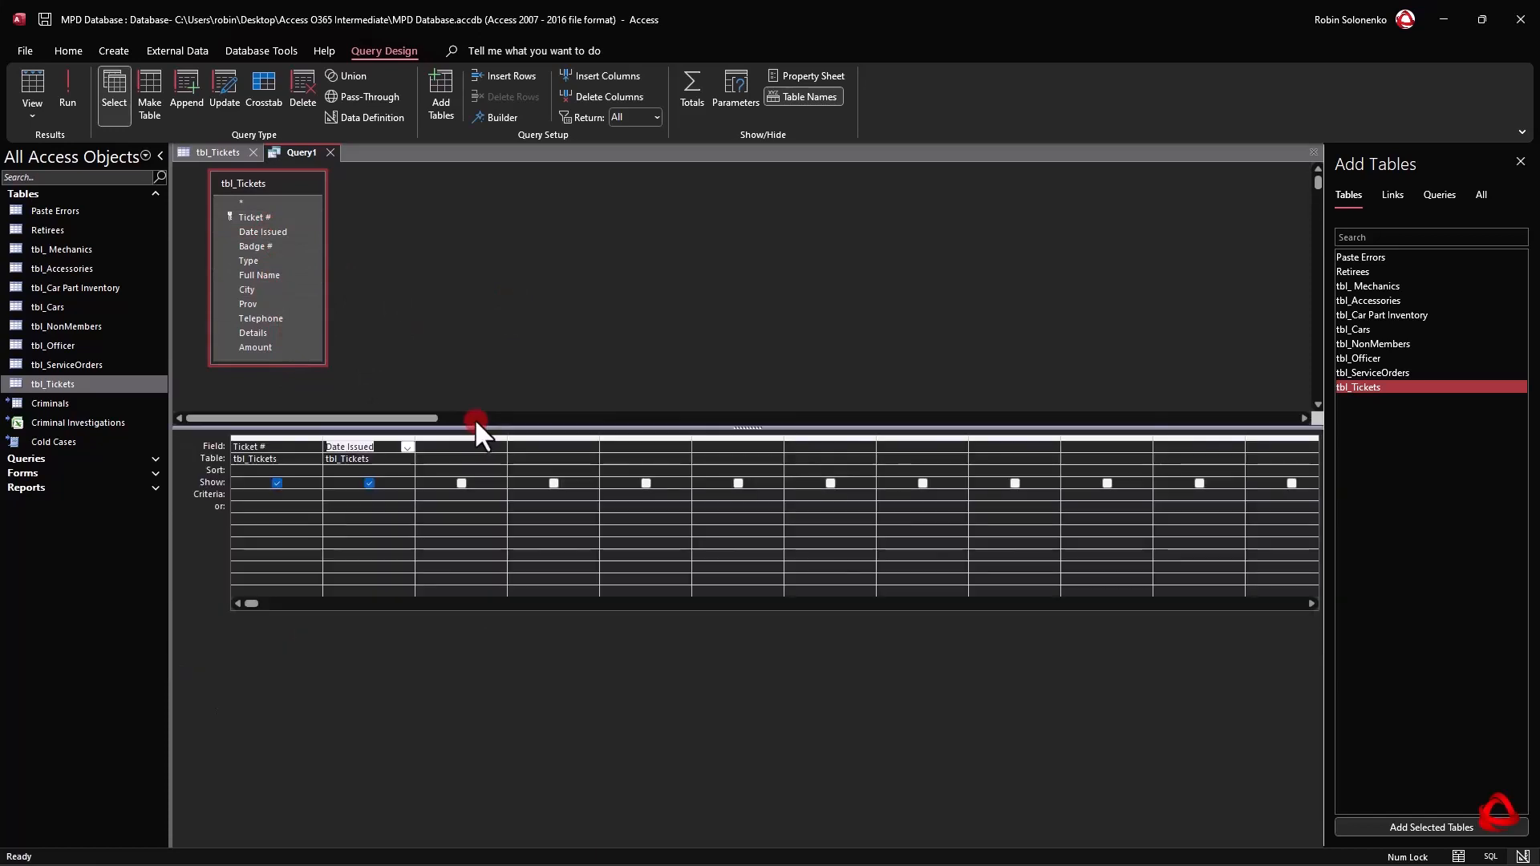
# Add a calculated field named Due Date in the third column that adds 90 days to [Date Issued].
pyautogui.click(490, 450)
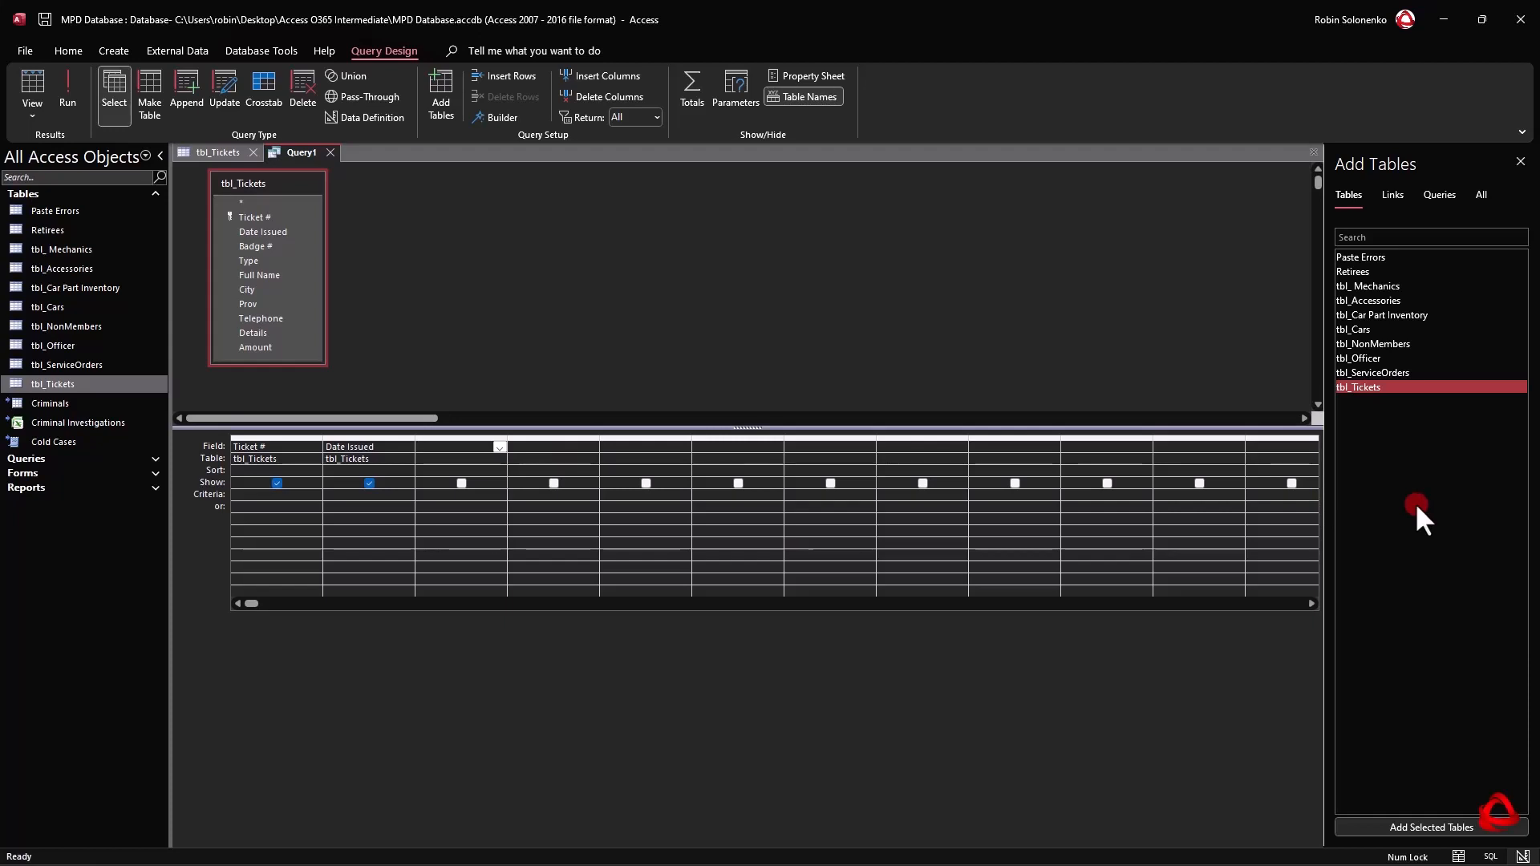
pyautogui.hotkey('shift', 'F2')
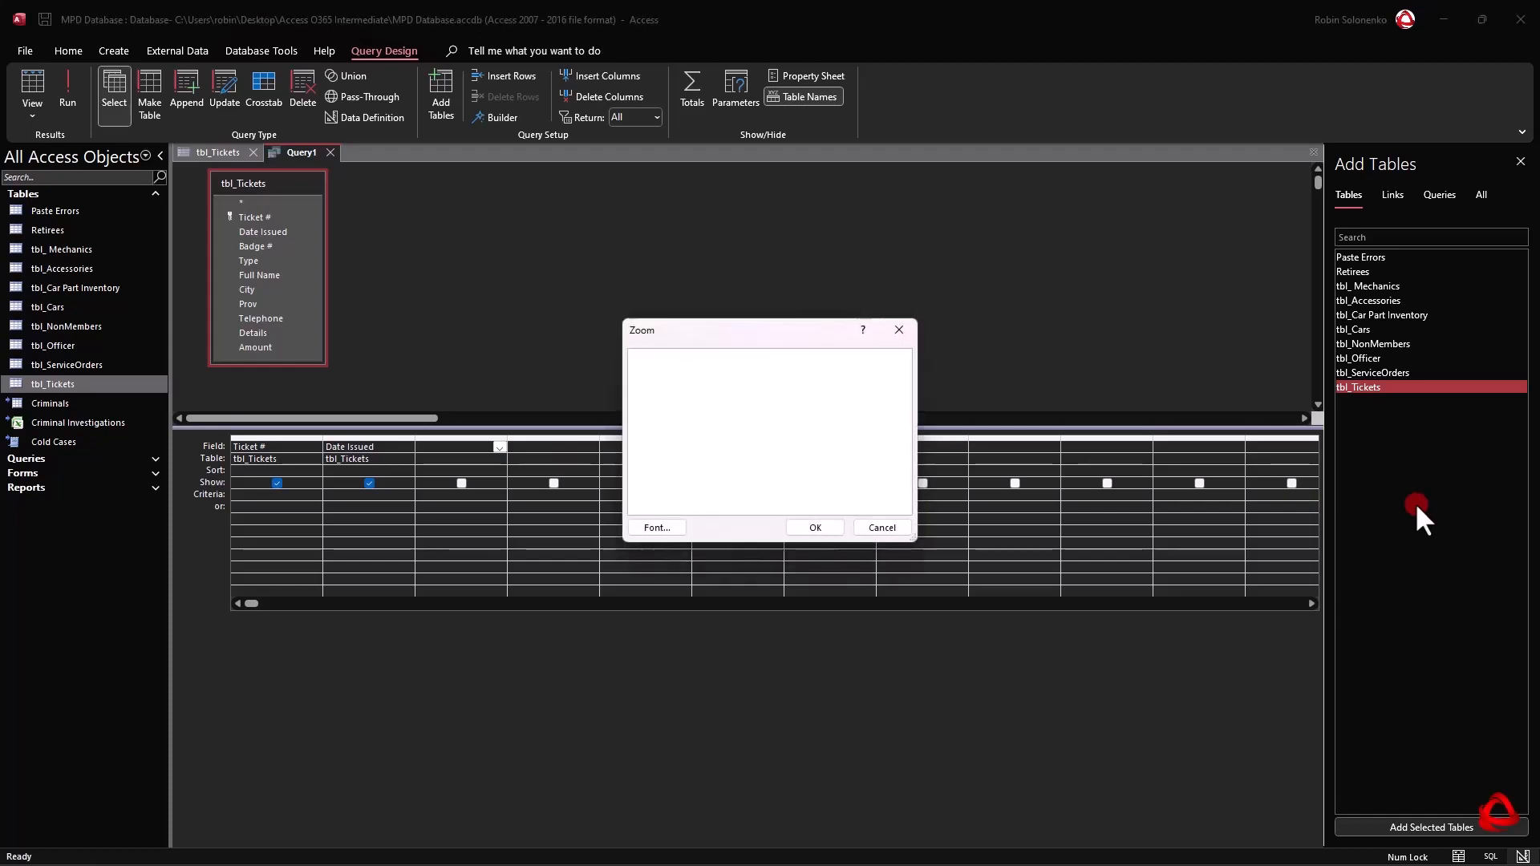
pyautogui.write('Due Dat')
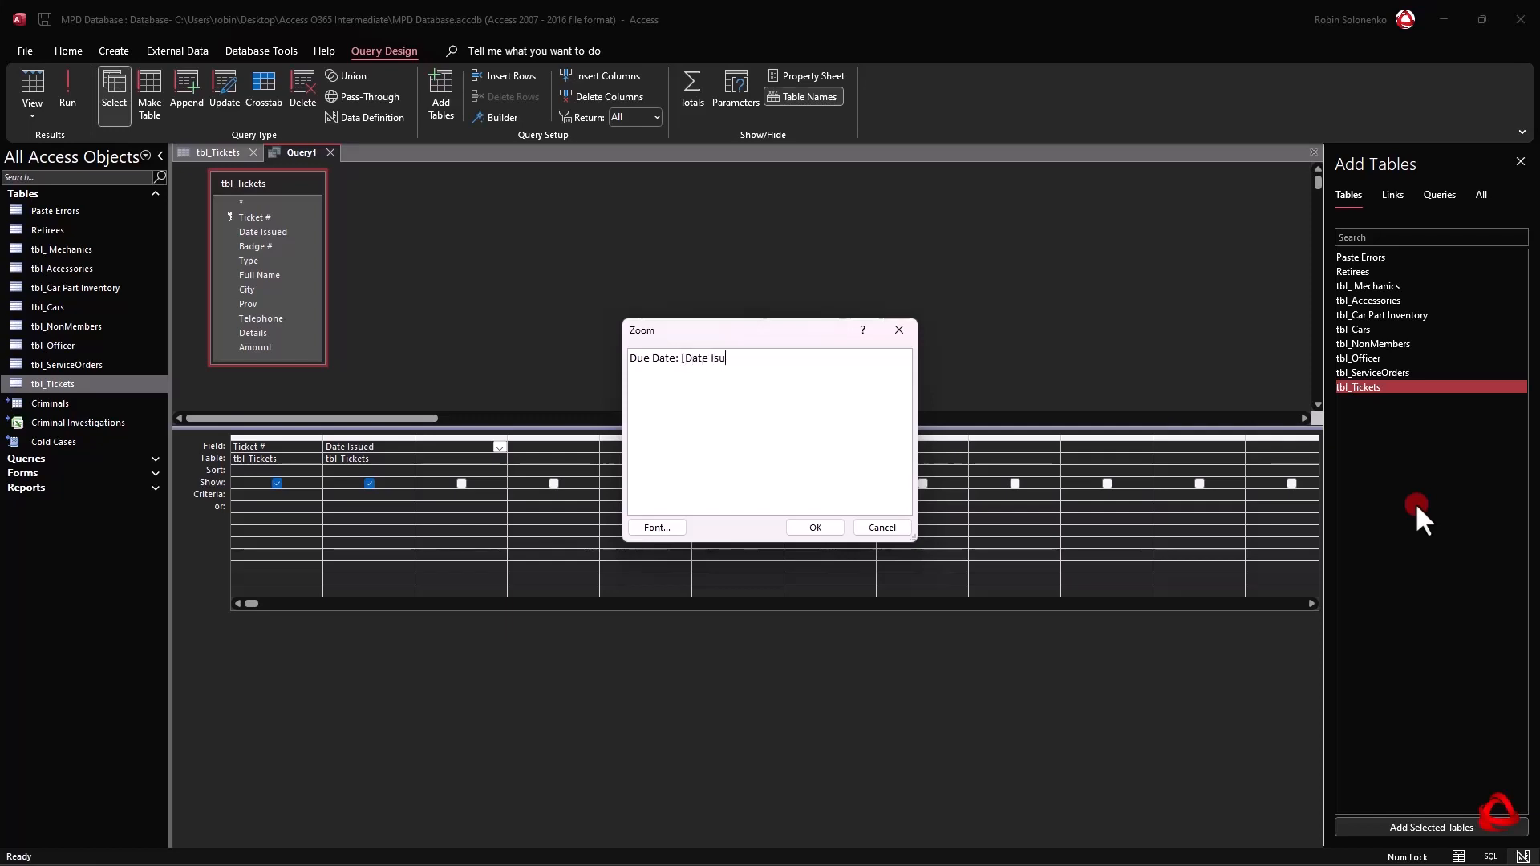
pyautogui.write('e: [Date Issued] +90')
pyautogui.click(815, 527)
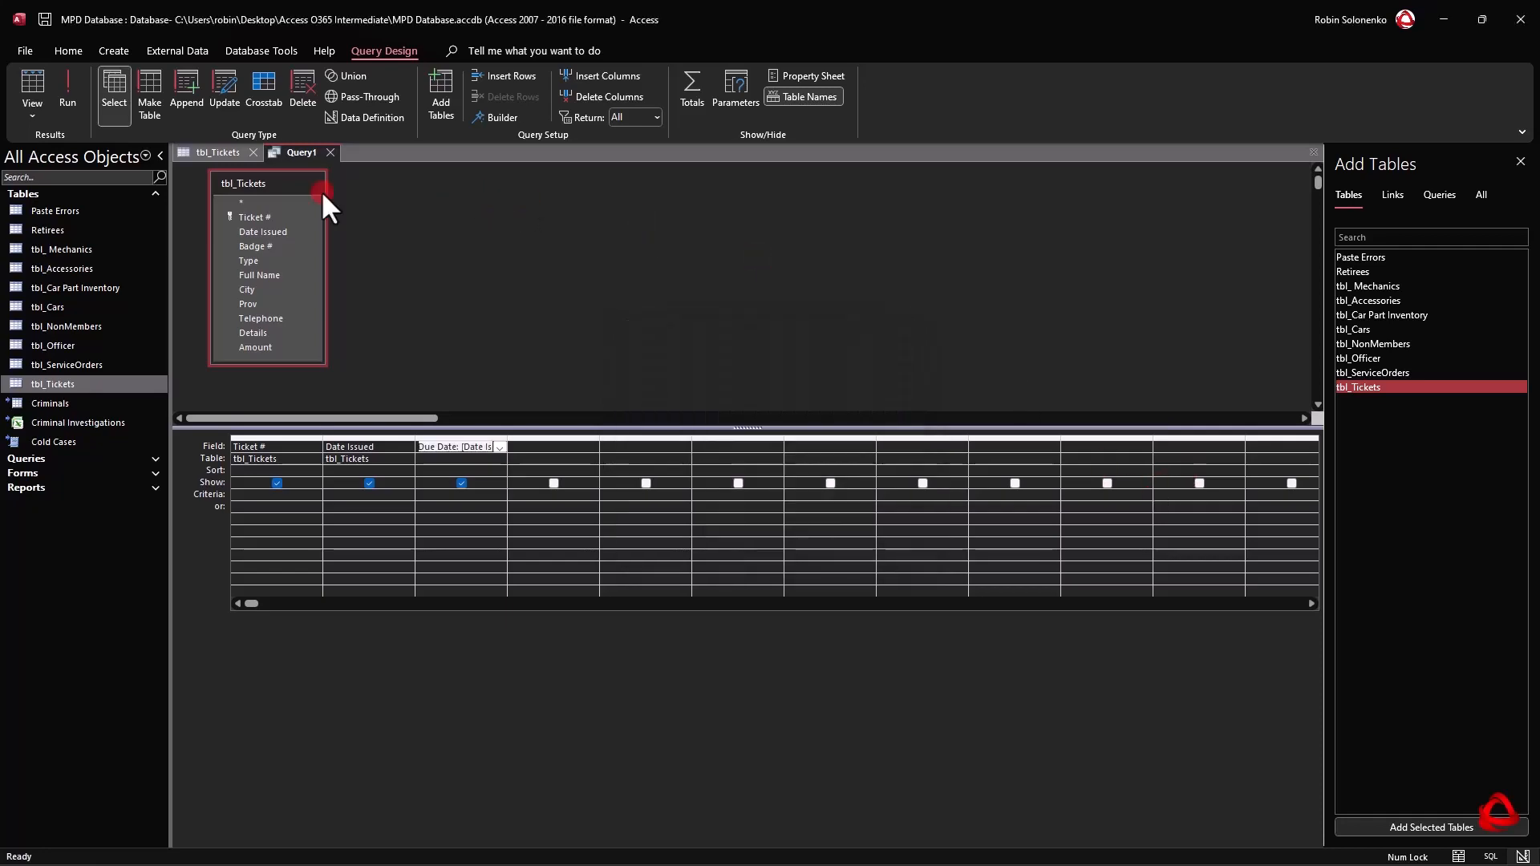
# Preview the Due Date results in datasheet view and return to the query design.
pyautogui.click(29, 76)
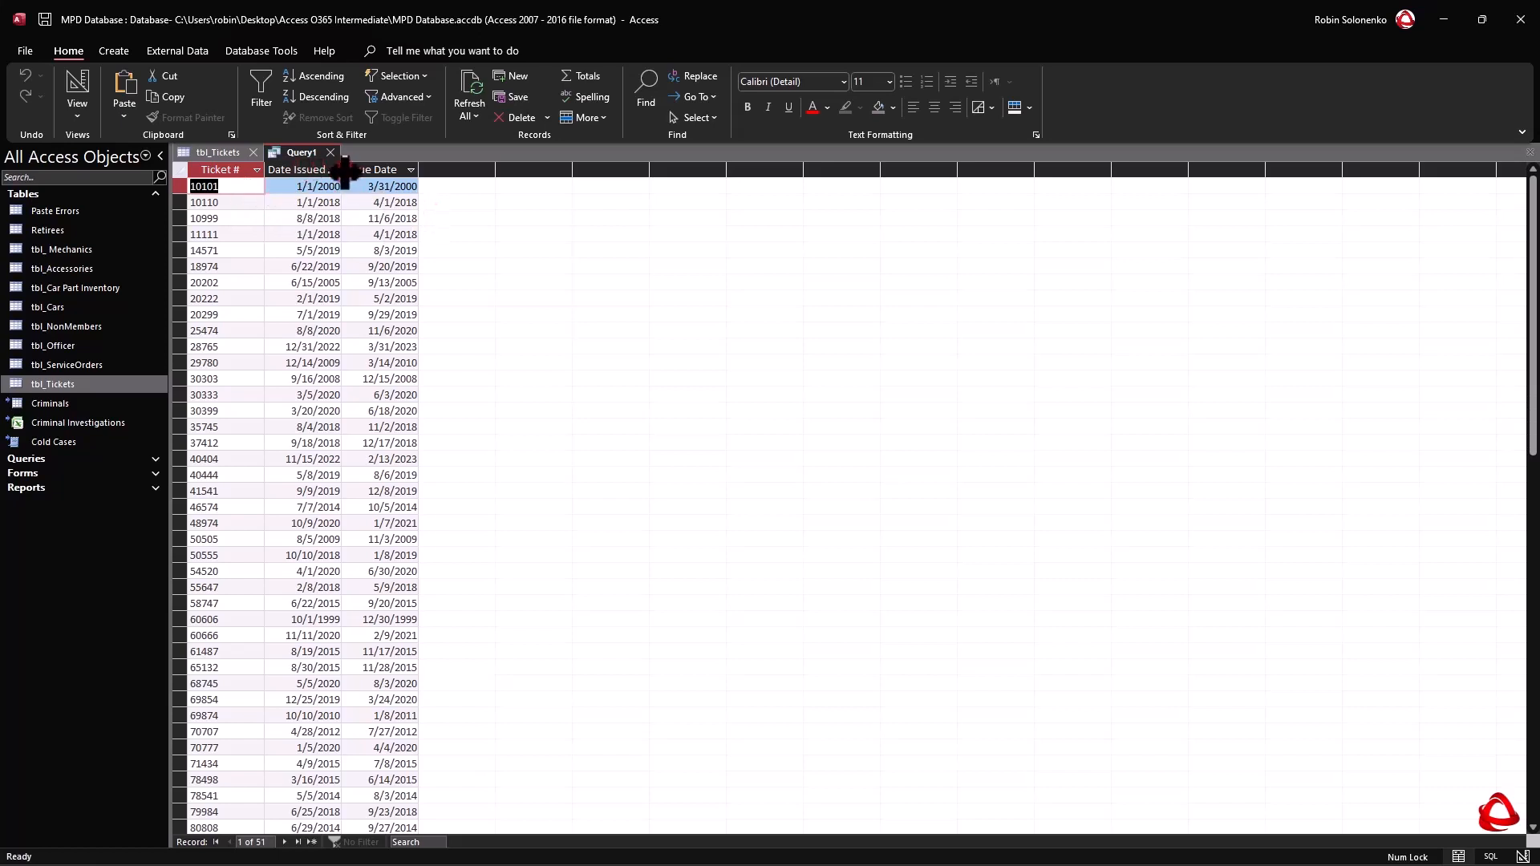
pyautogui.rightClick(294, 153)
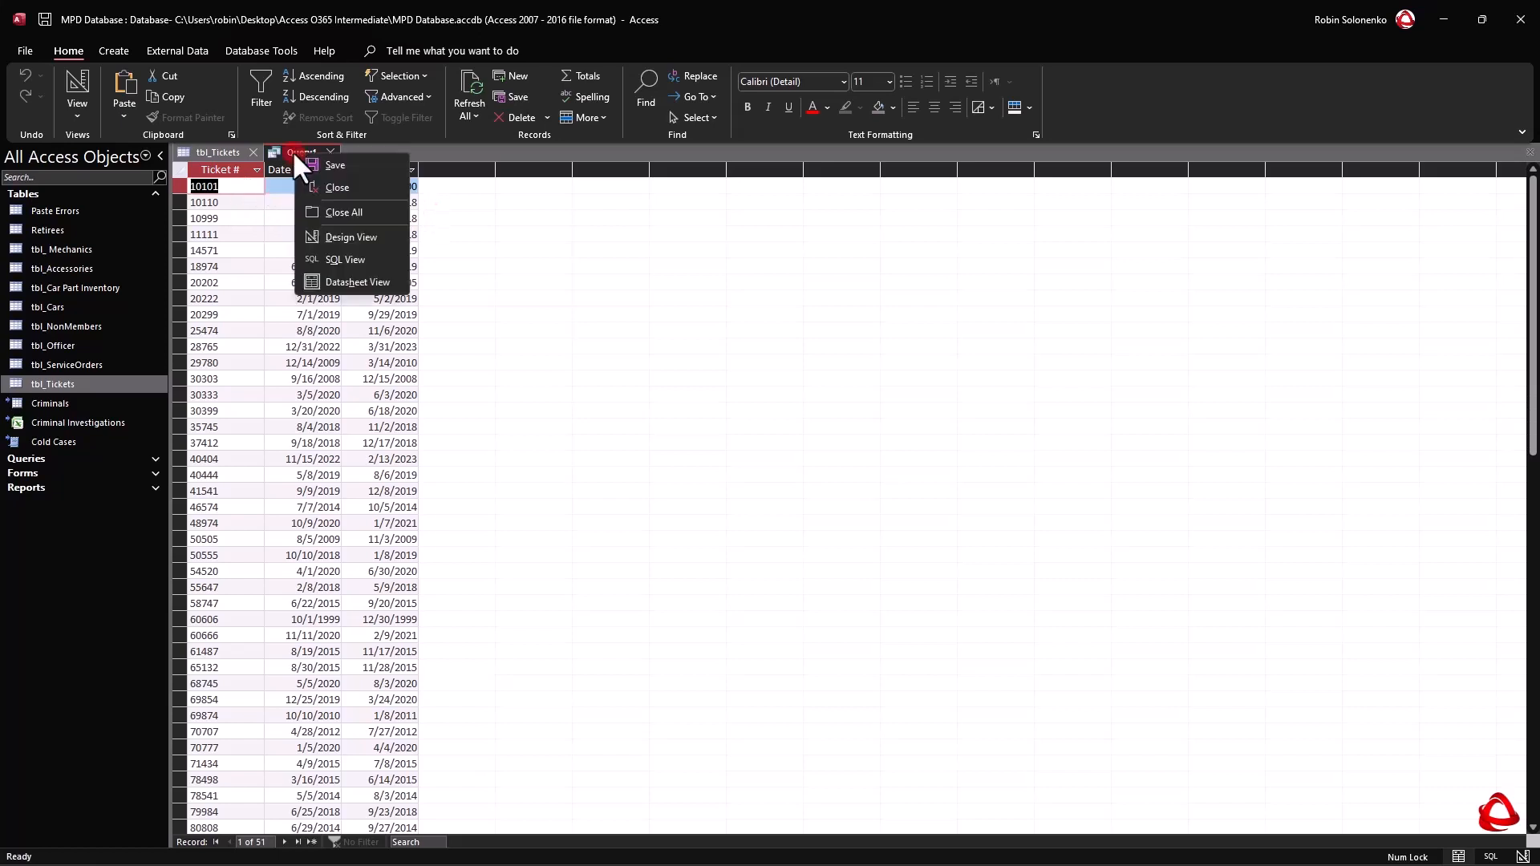
pyautogui.click(352, 237)
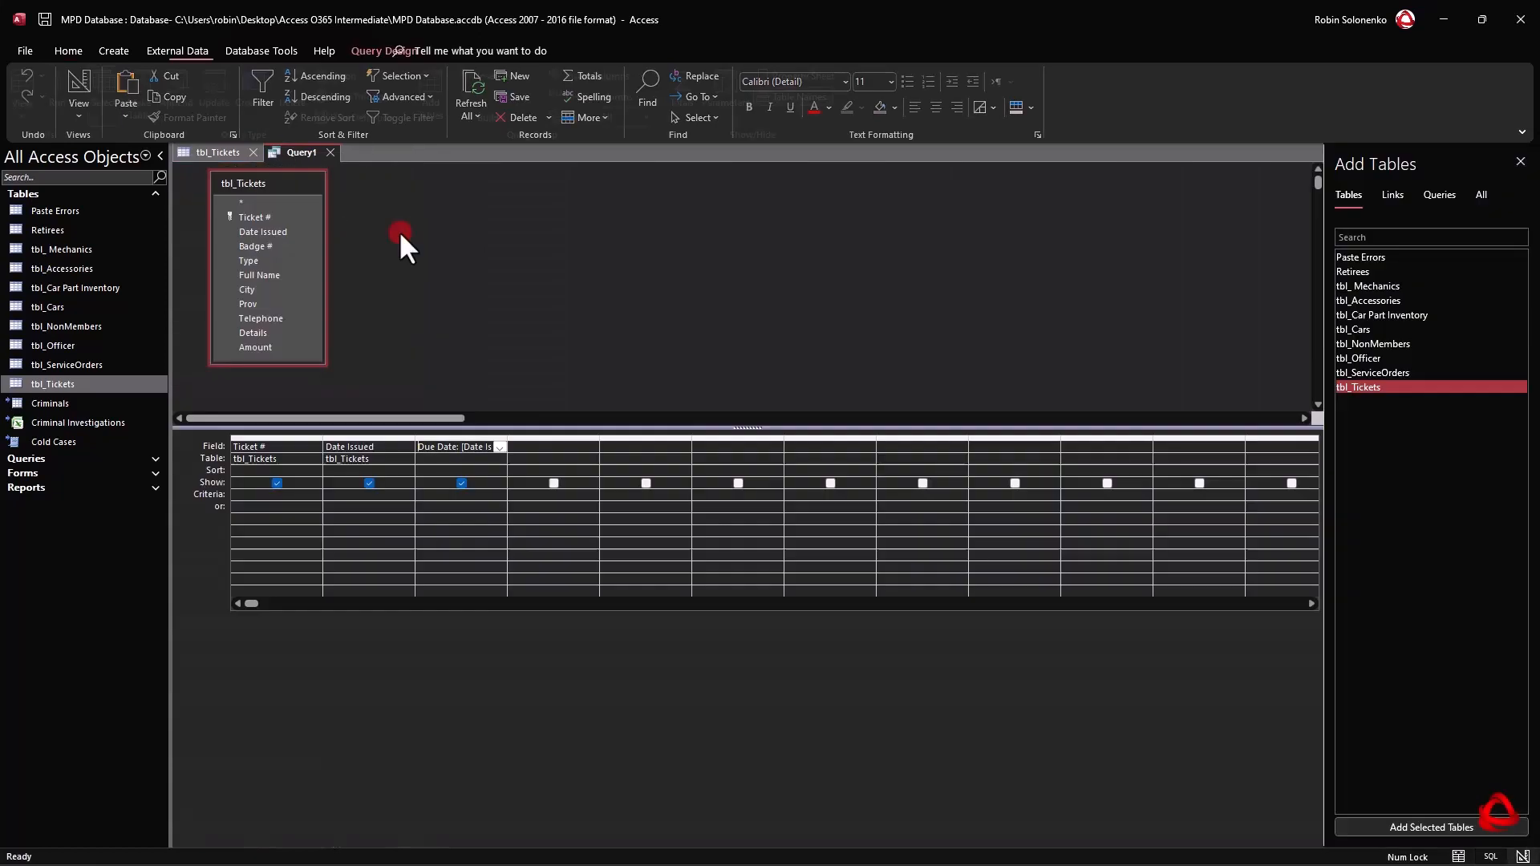
# Widen the fourth column and enter the expression Due Date2: DateAdd("d",90,[Date Issued]) in its zoomed field editor.
pyautogui.moveTo(601, 439); pyautogui.dragTo(751, 438)
pyautogui.click(585, 447)
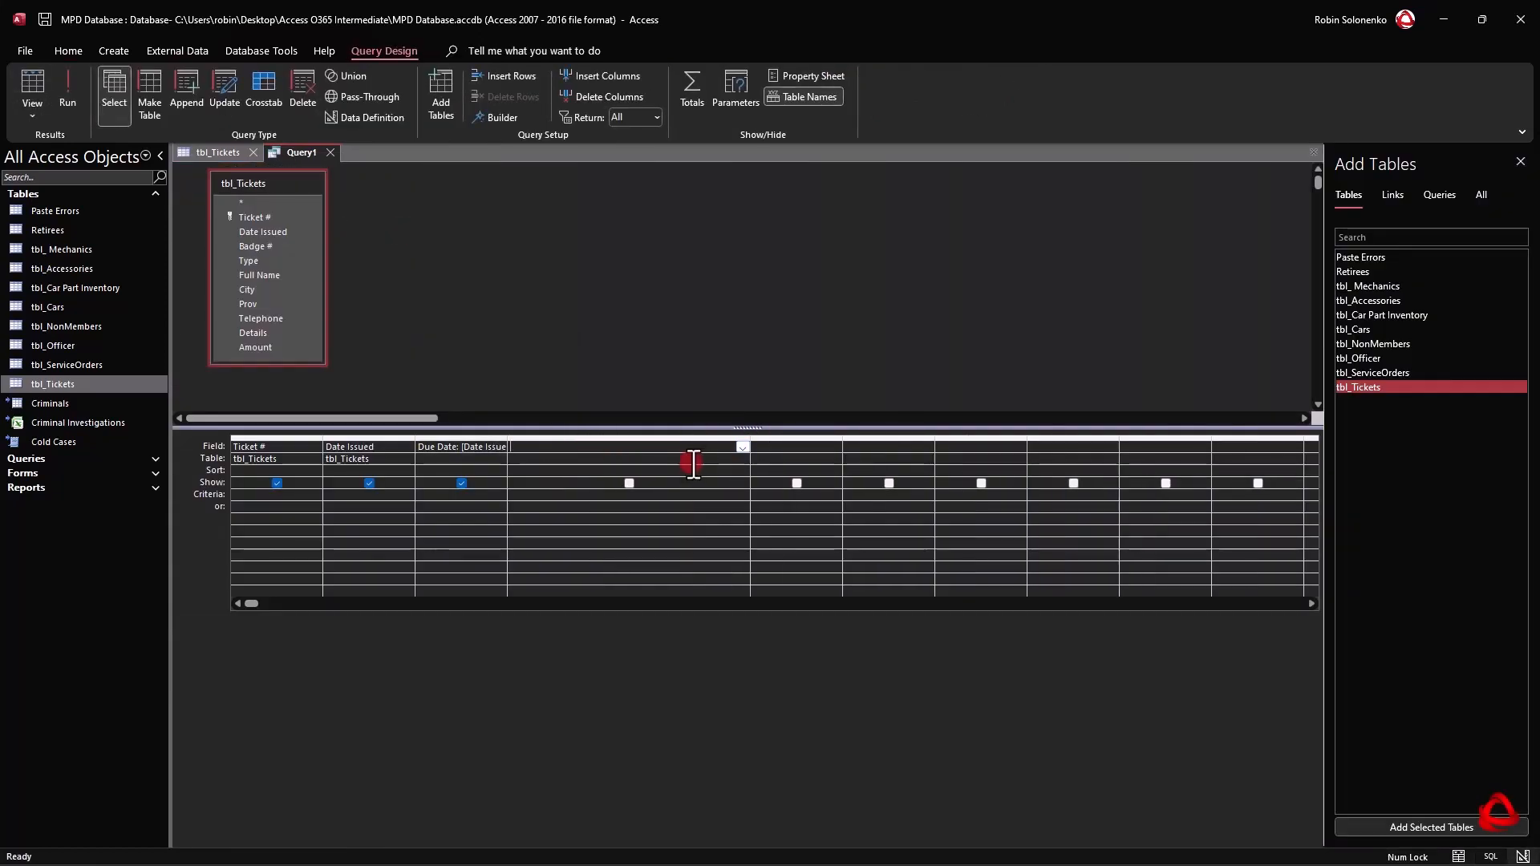
pyautogui.hotkey('shift', 'F2')
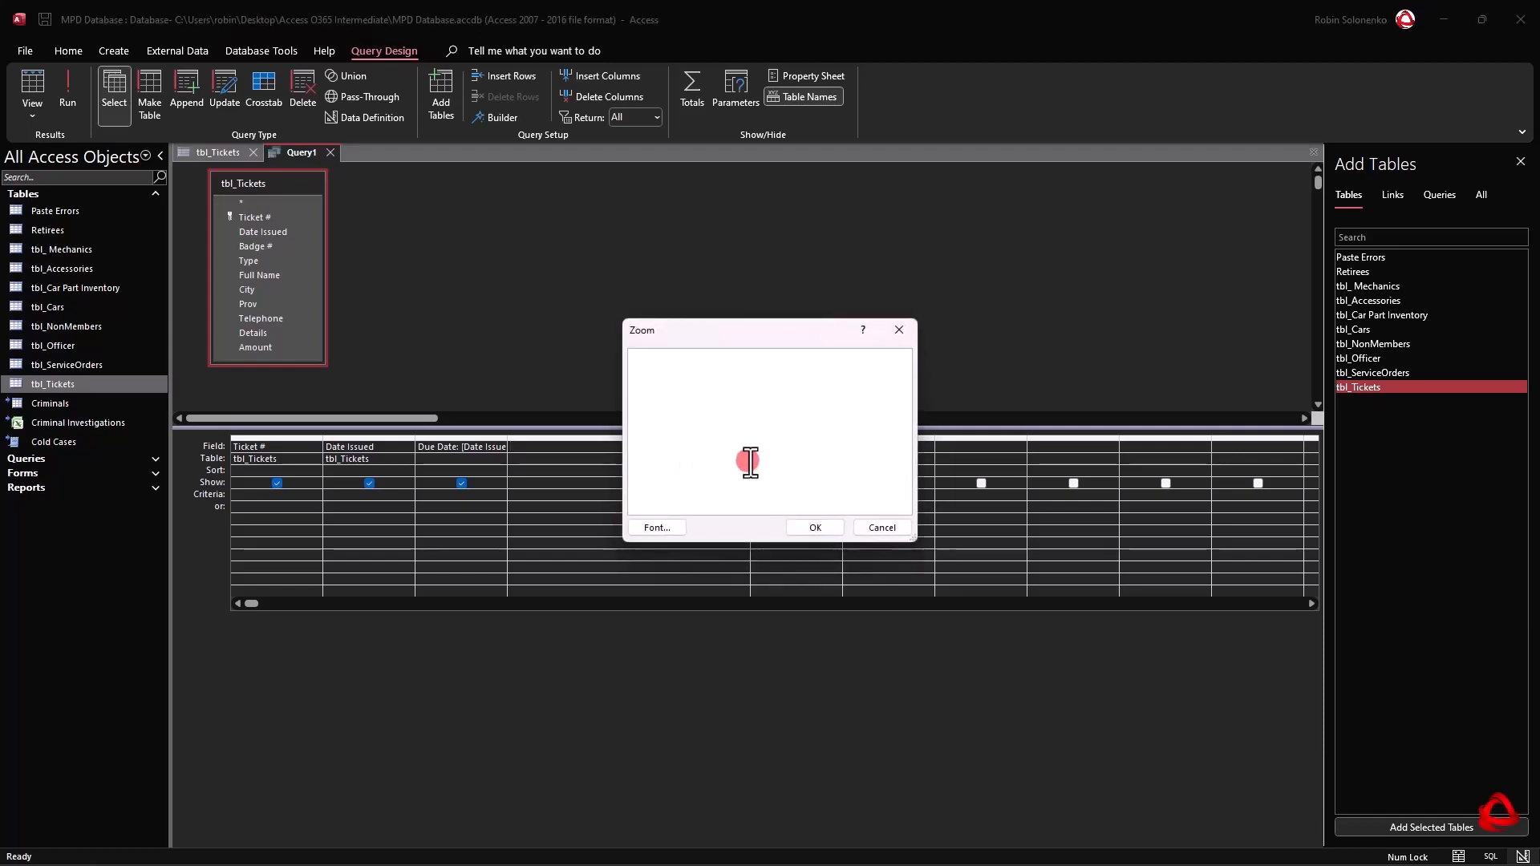
pyautogui.write('Due Date2:')
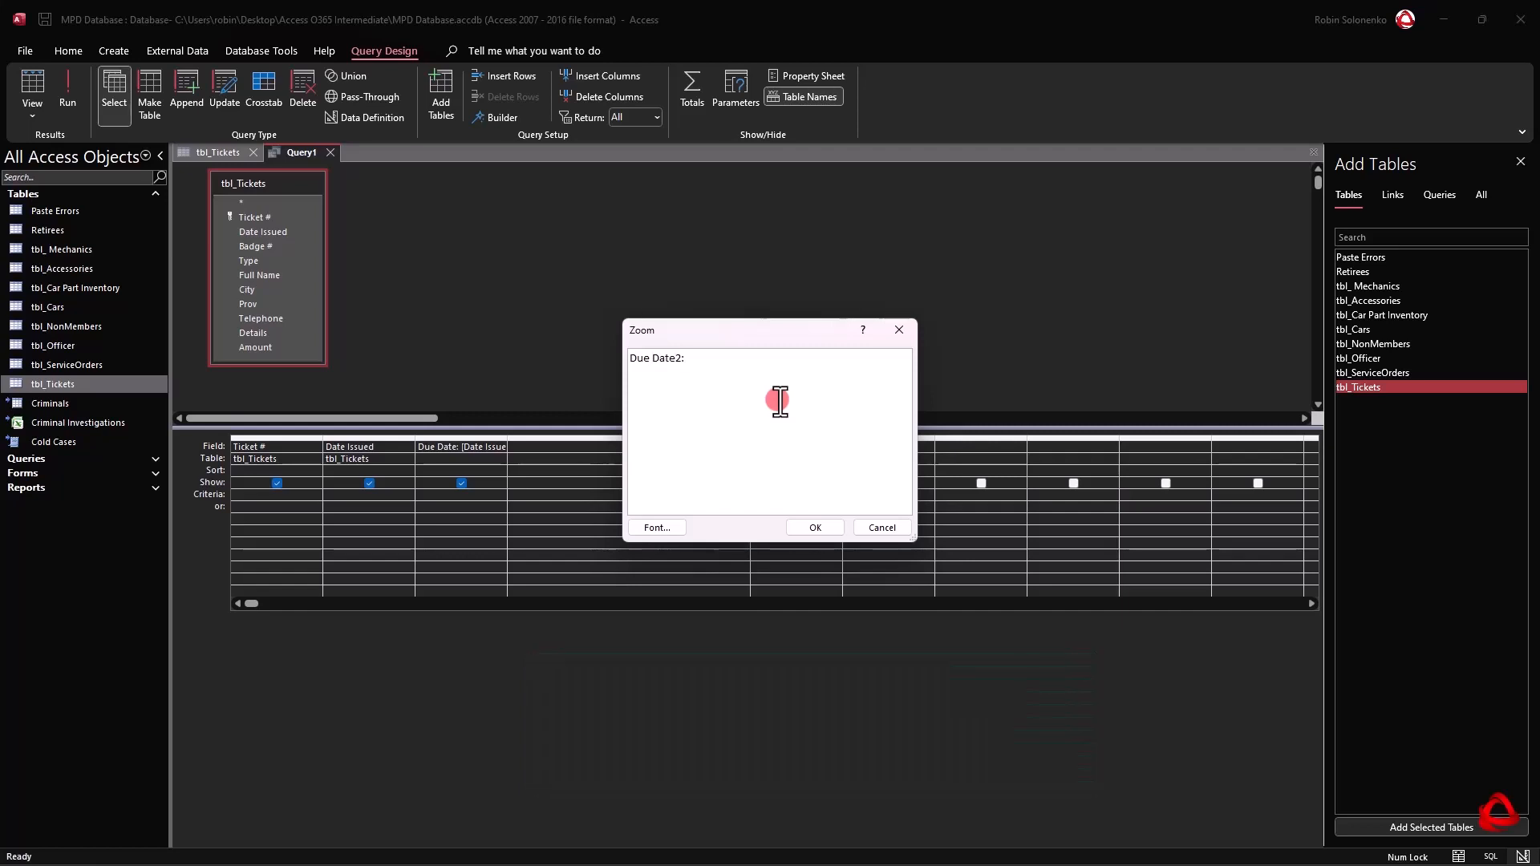
pyautogui.press('BackSpace')
pyautogui.write('DateAdd')
pyautogui.press('Right')
pyautogui.write('2')
pyautogui.press('Right')
pyautogui.write('90,[Date Issued')
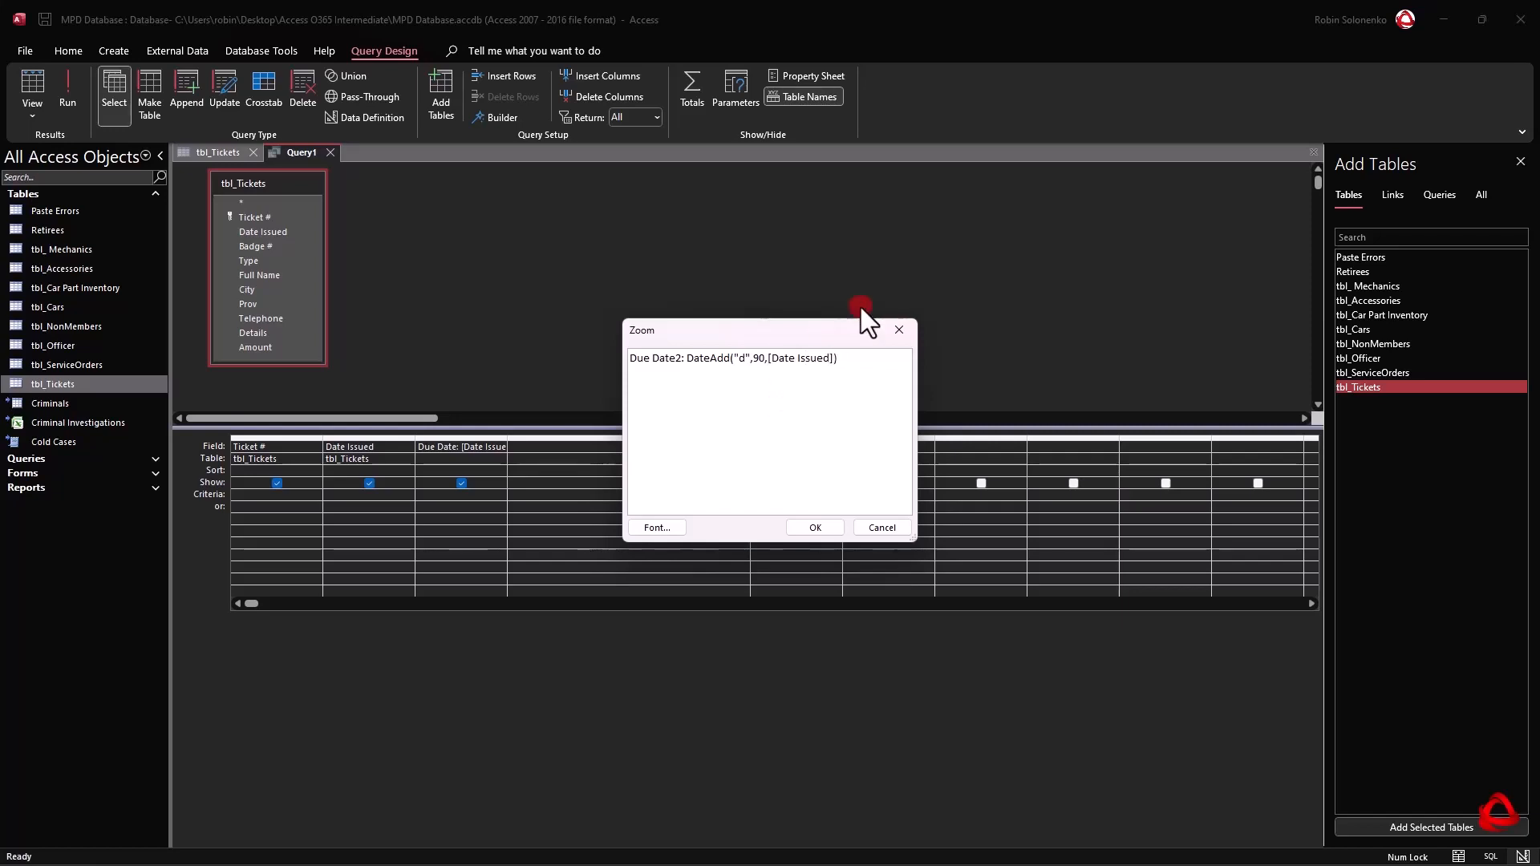
# Review the arguments of the Due Date2 expression and accept it into the query.
pyautogui.moveTo(838, 357); pyautogui.dragTo(433, 365)
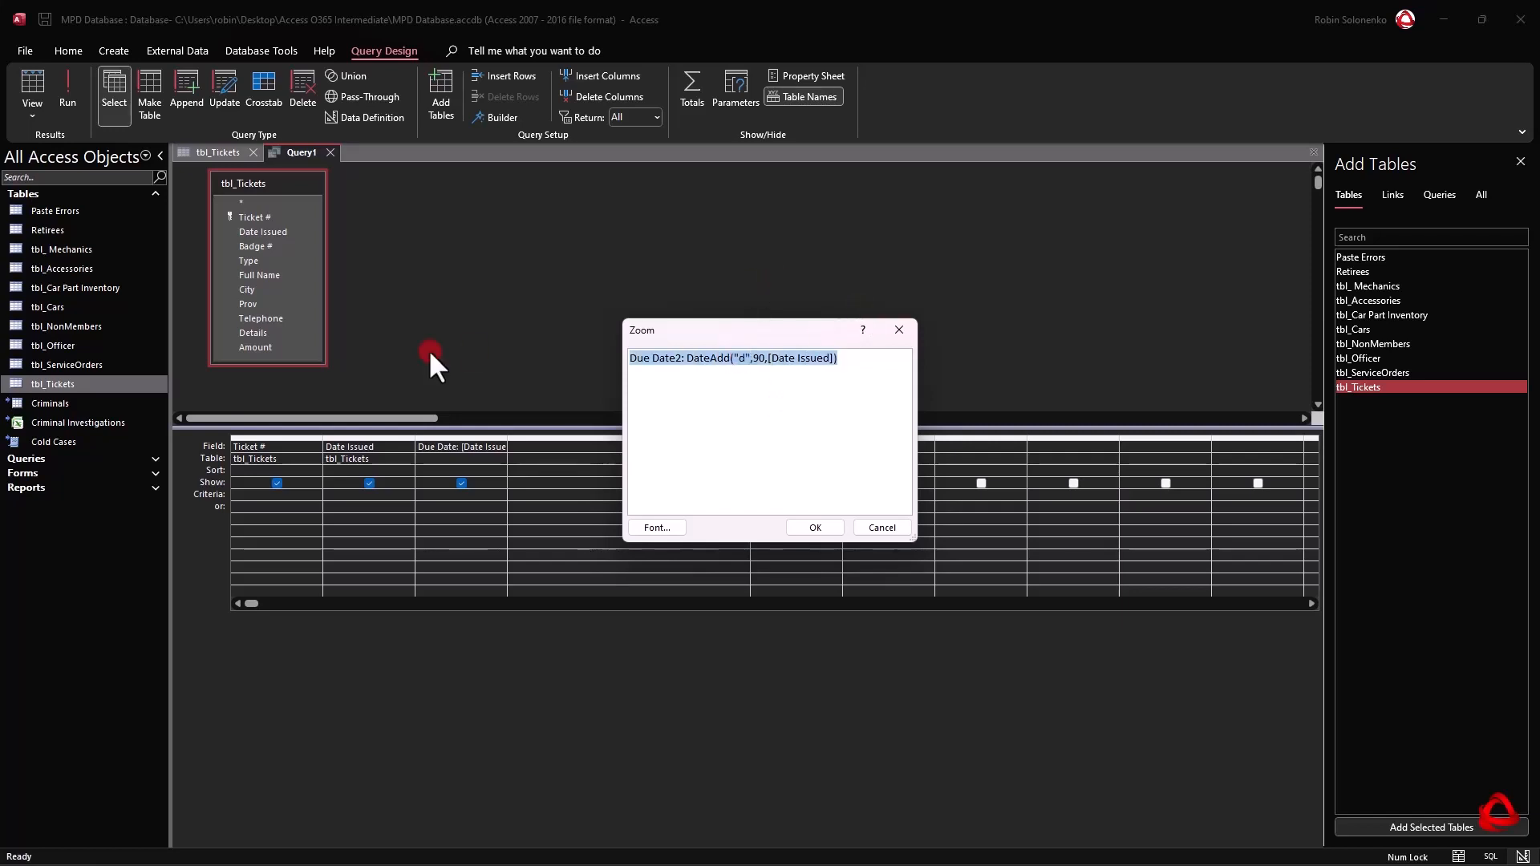
pyautogui.click(787, 365)
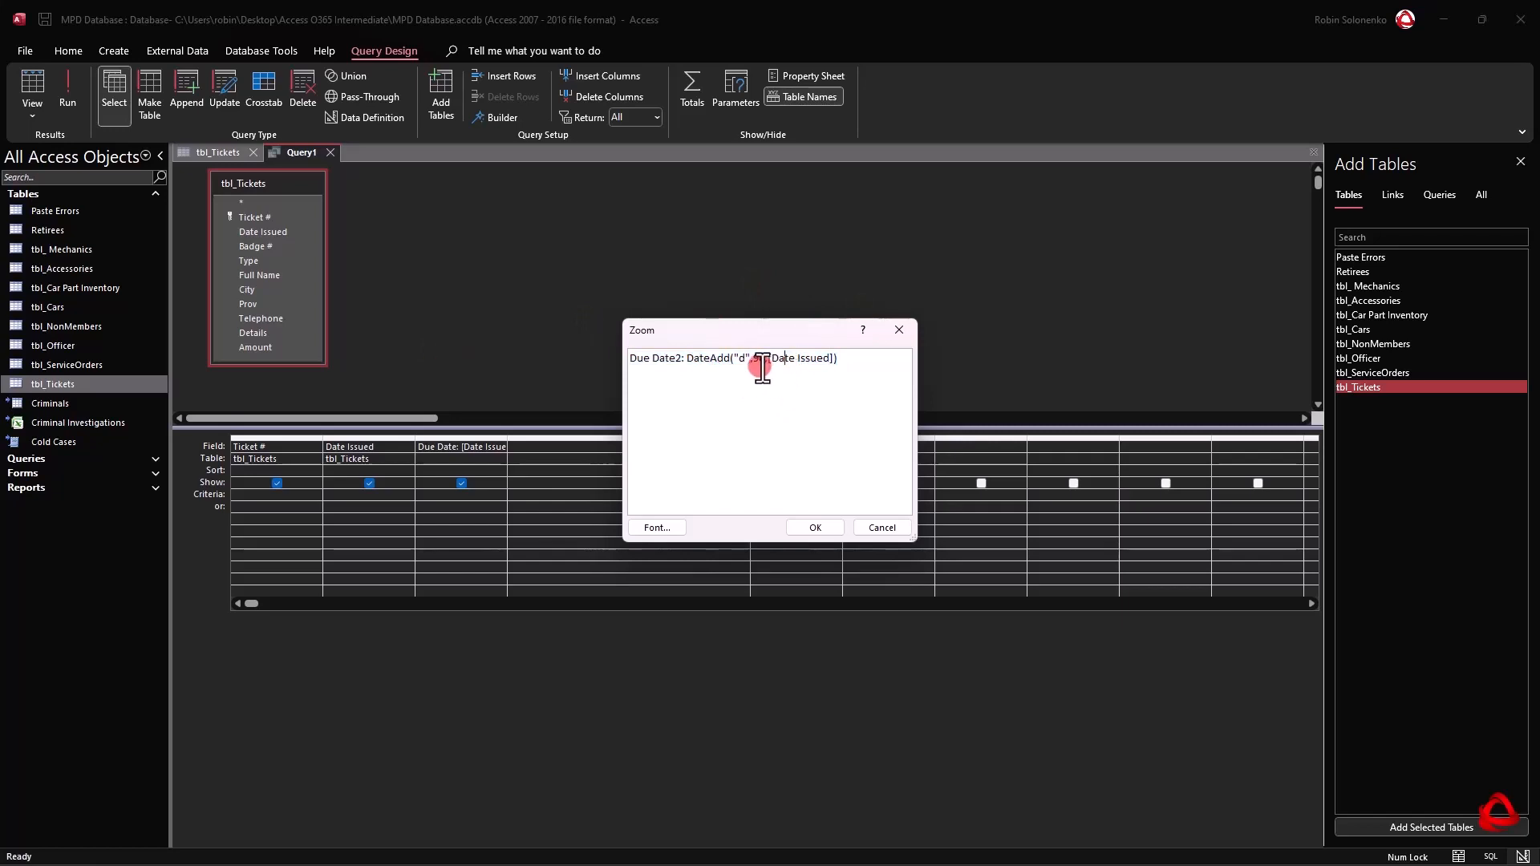
pyautogui.moveTo(784, 359); pyautogui.dragTo(832, 361)
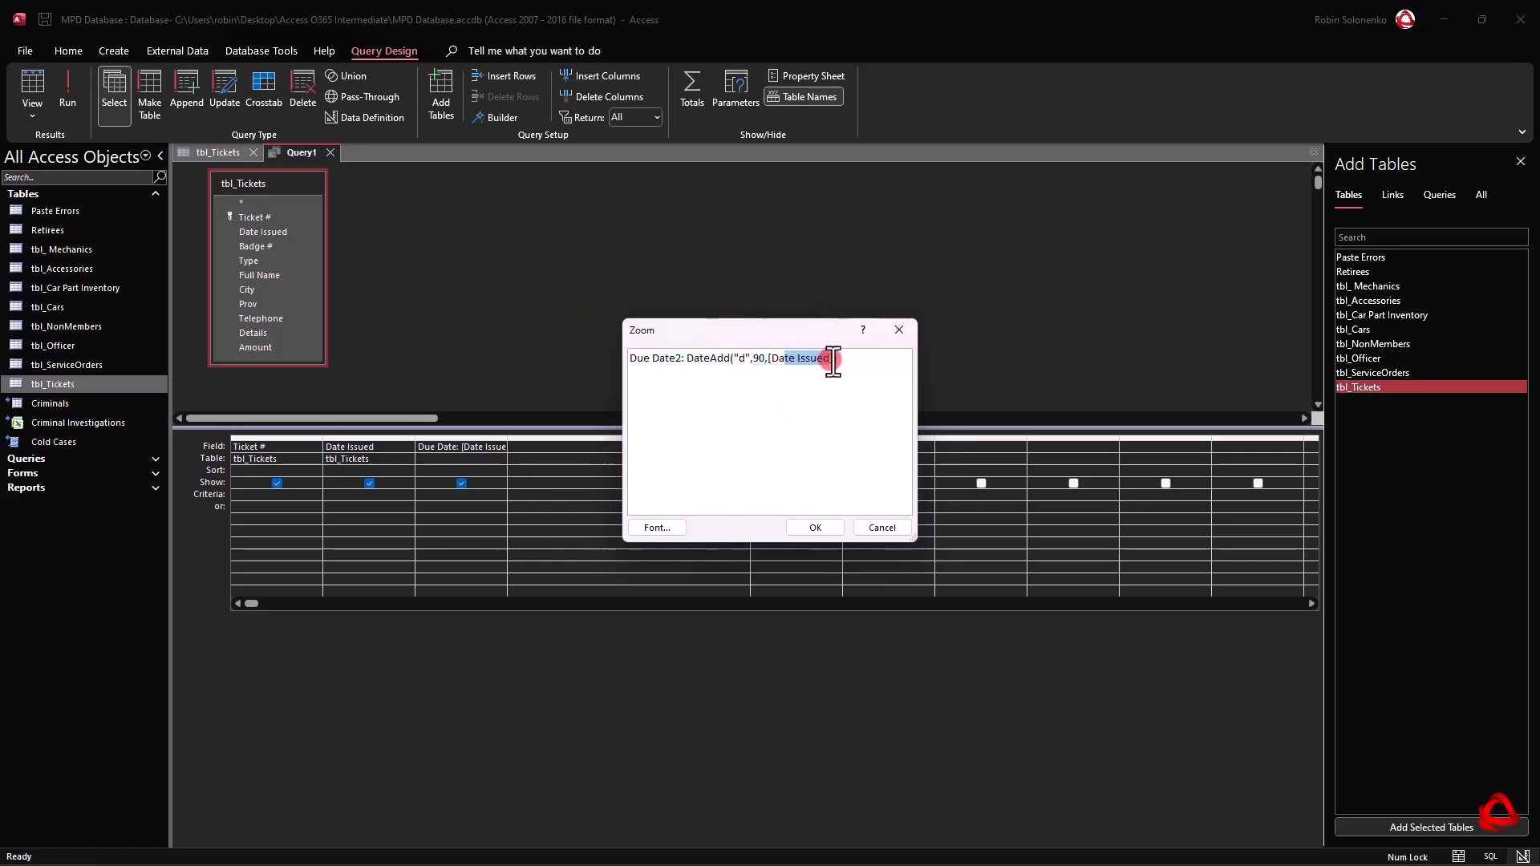
pyautogui.doubleClick(742, 359)
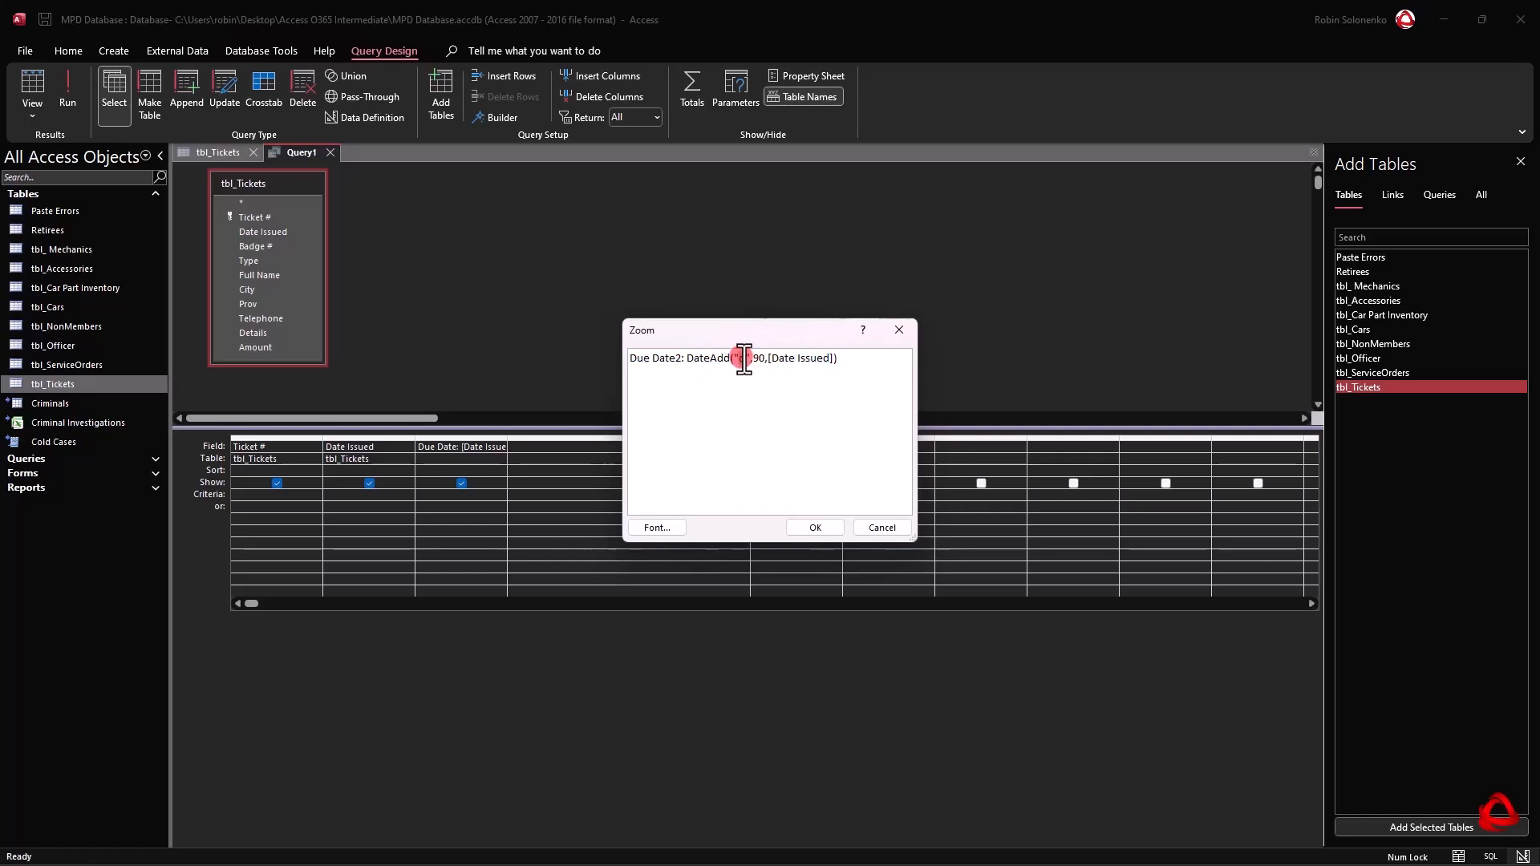
pyautogui.click(815, 528)
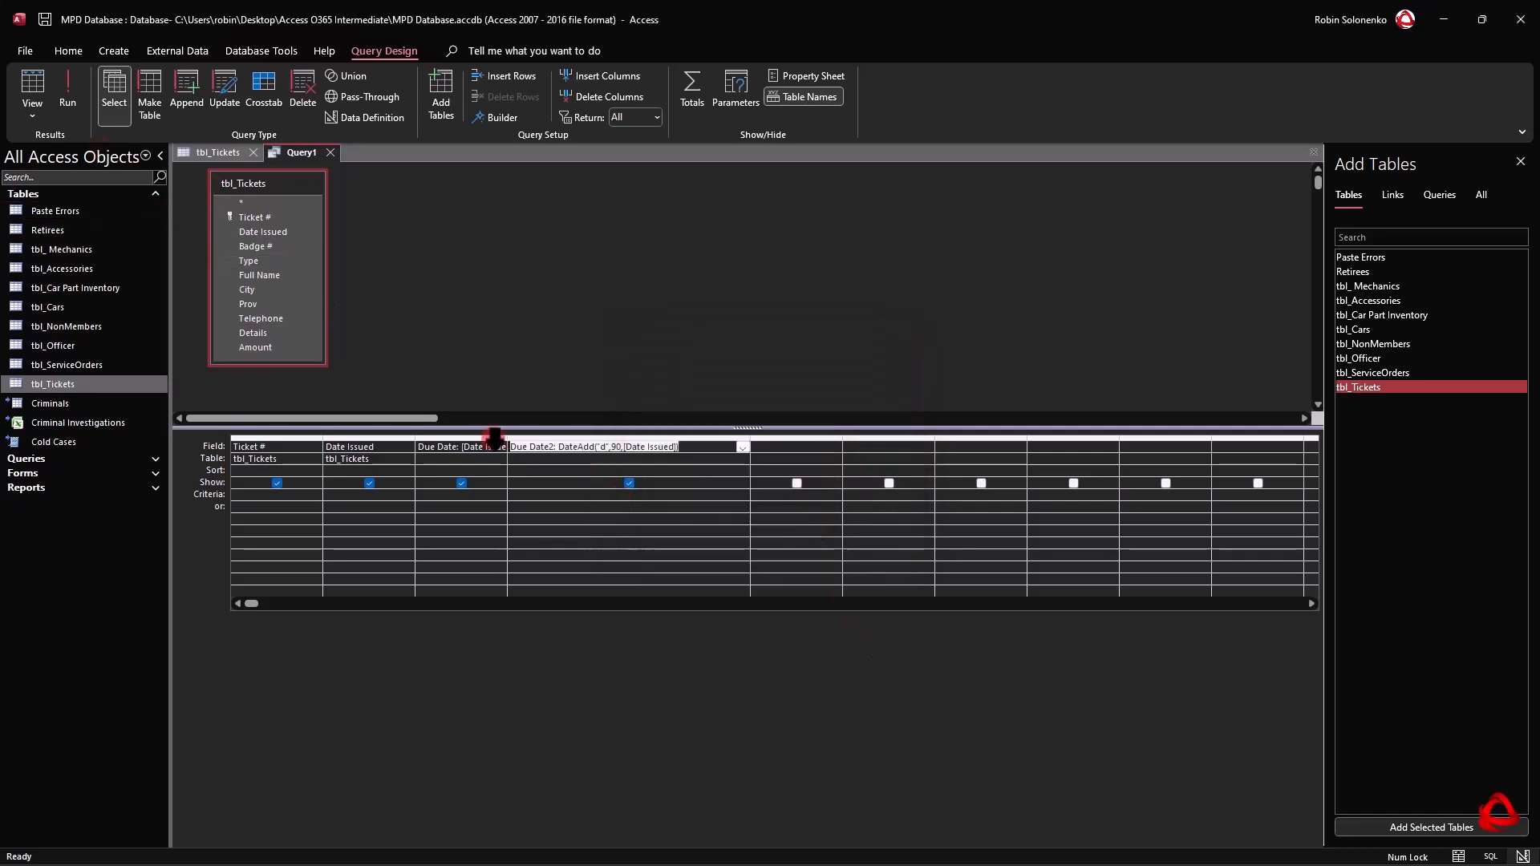
# Display the query in datasheet view and compare the Due Date and Due Date2 columns.
pyautogui.click(33, 113)
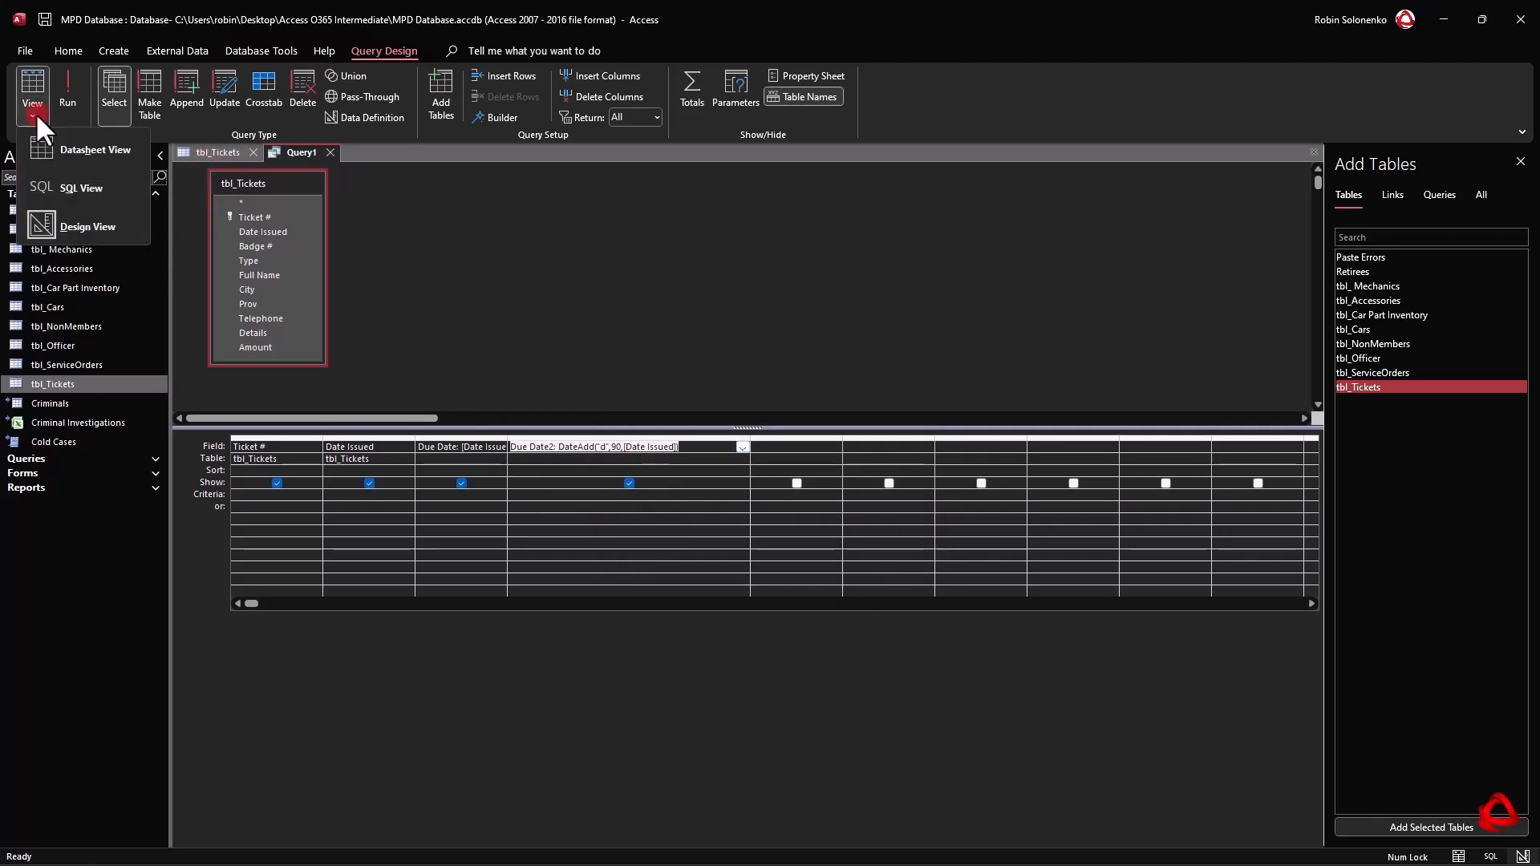
pyautogui.click(55, 149)
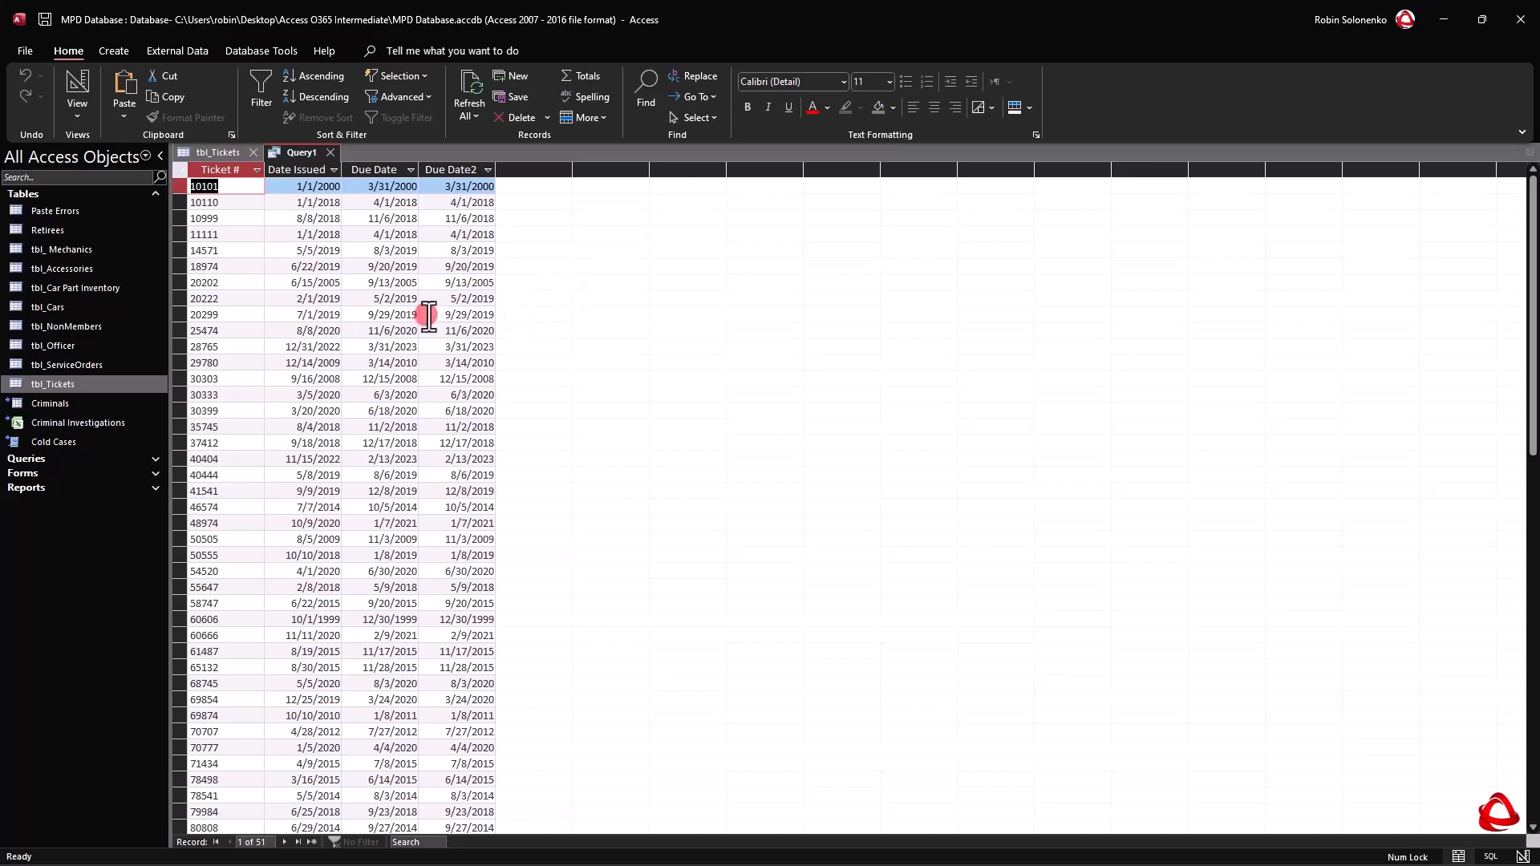
pyautogui.click(386, 168)
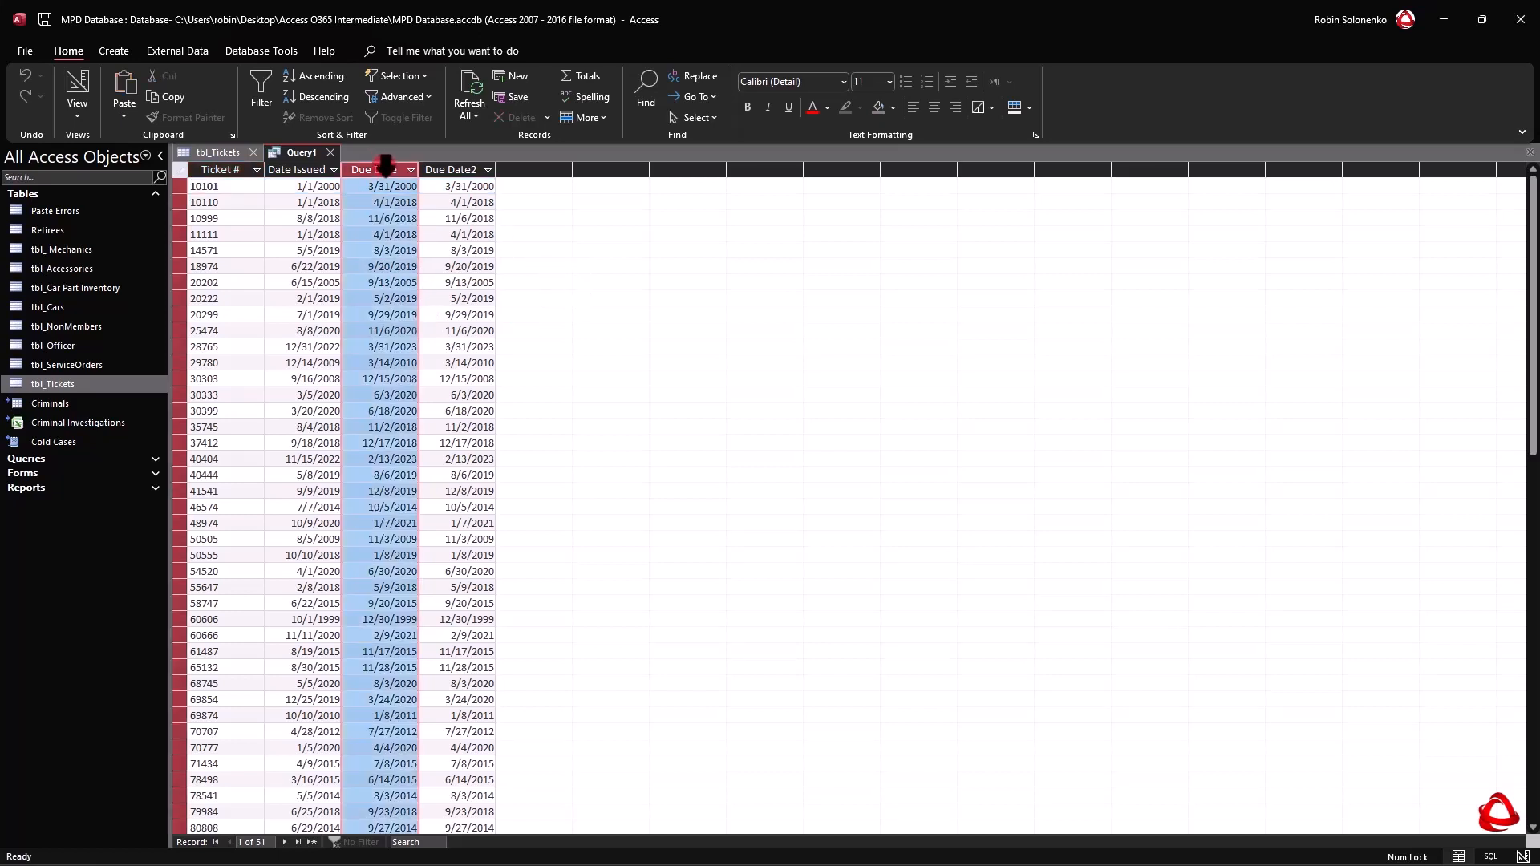
pyautogui.click(457, 170)
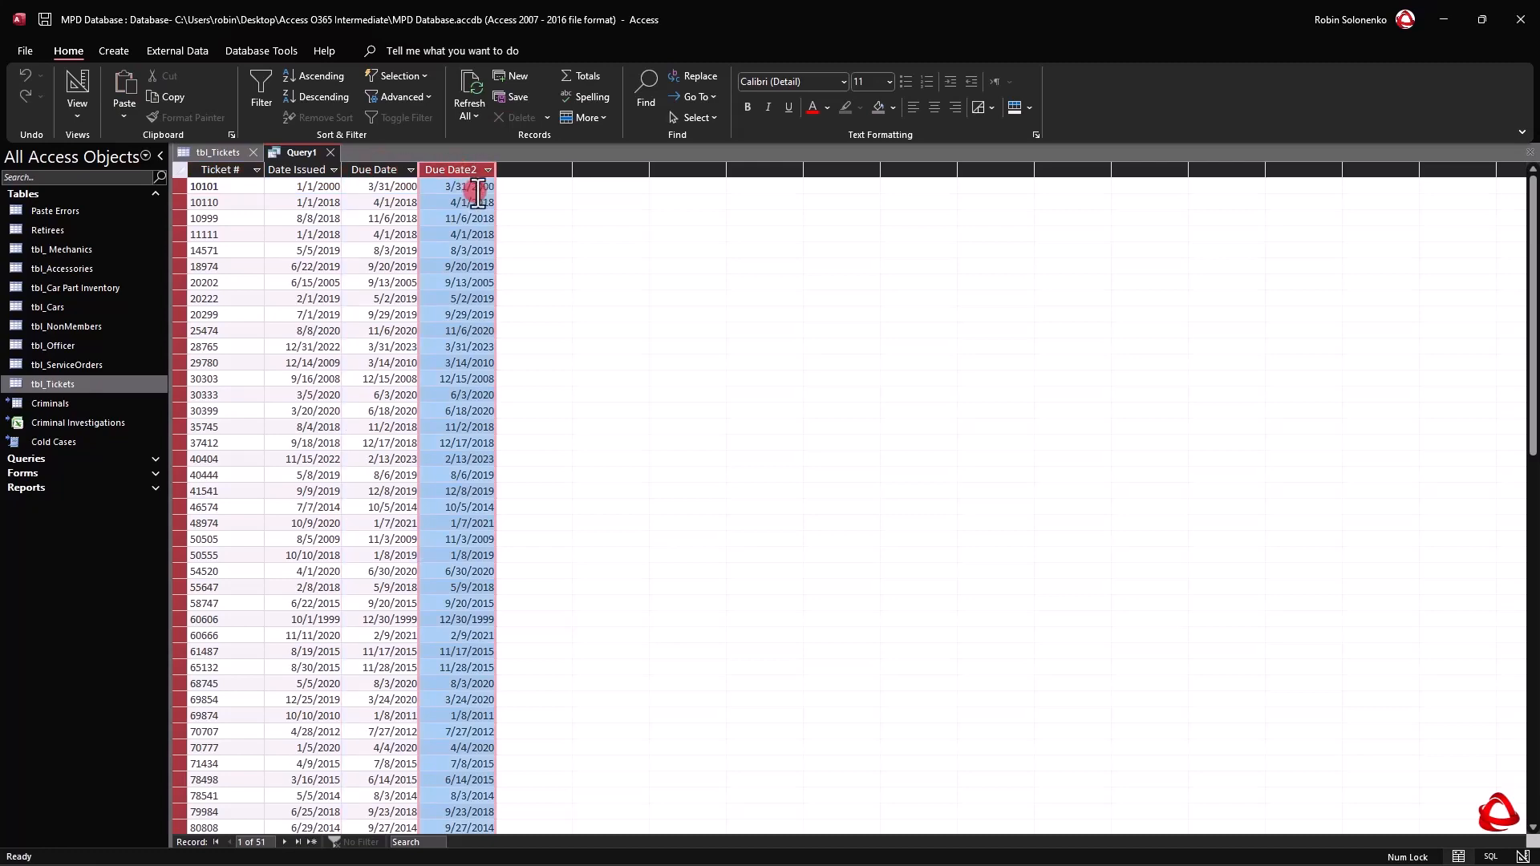
# Return to the query design and change the Due Date2 expression to DateAdd("m",3,[Date Issued]).
pyautogui.rightClick(290, 149)
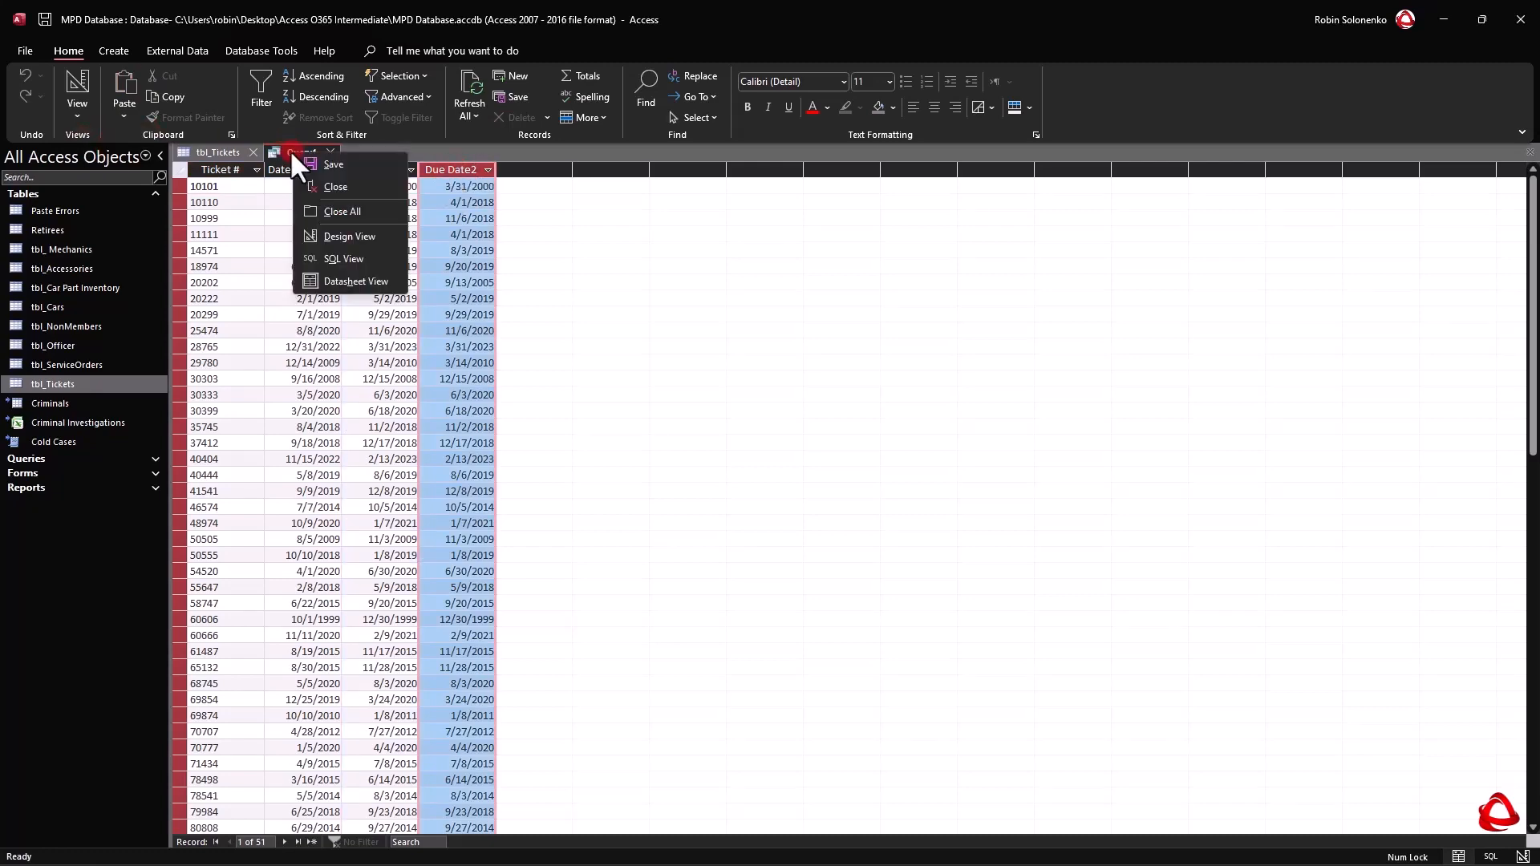
pyautogui.click(353, 235)
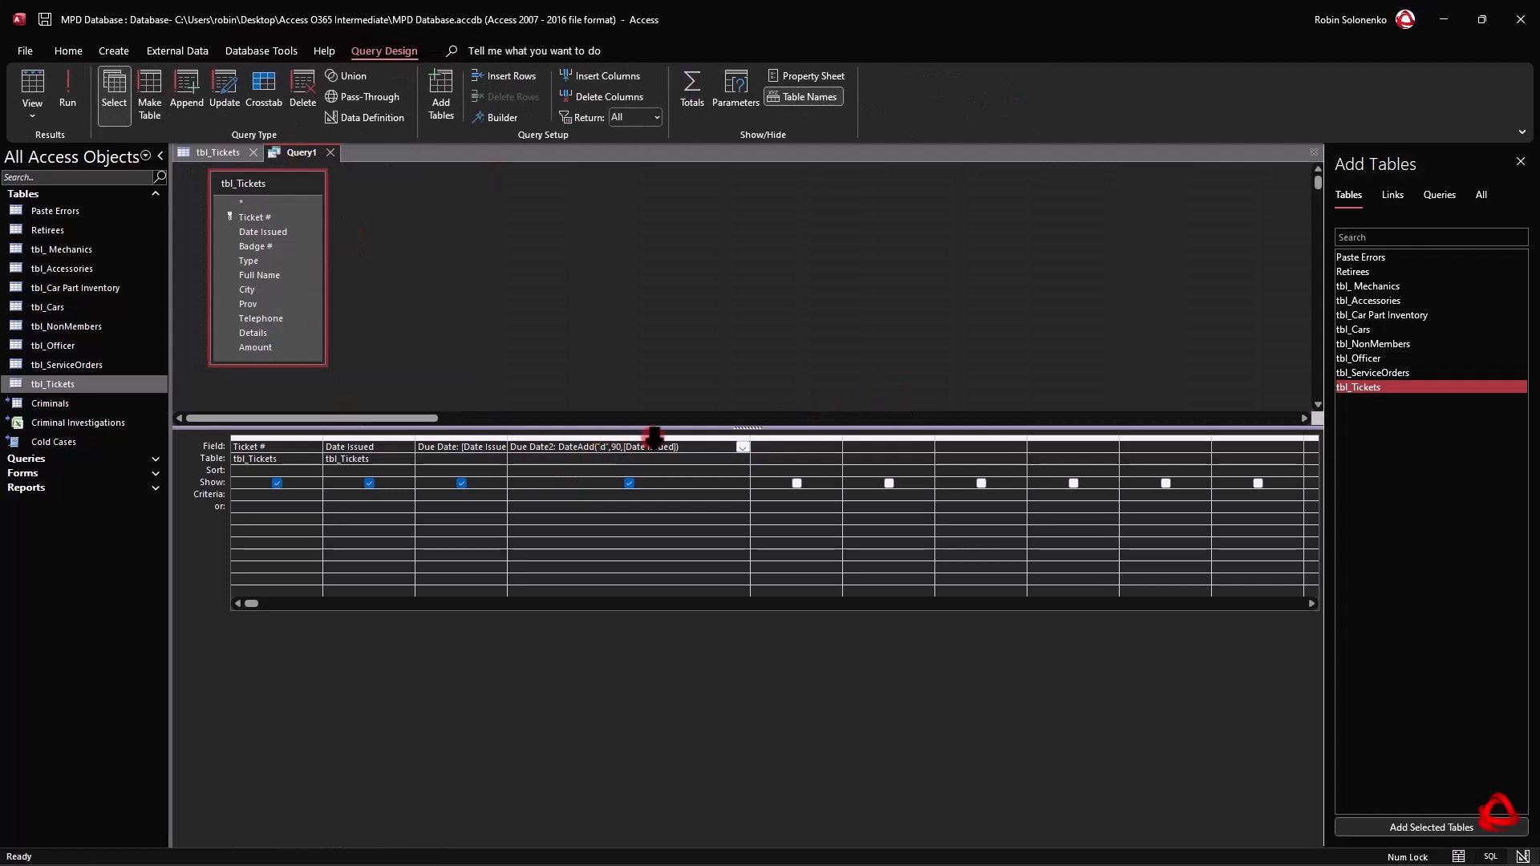
pyautogui.hotkey('shift', 'F2')
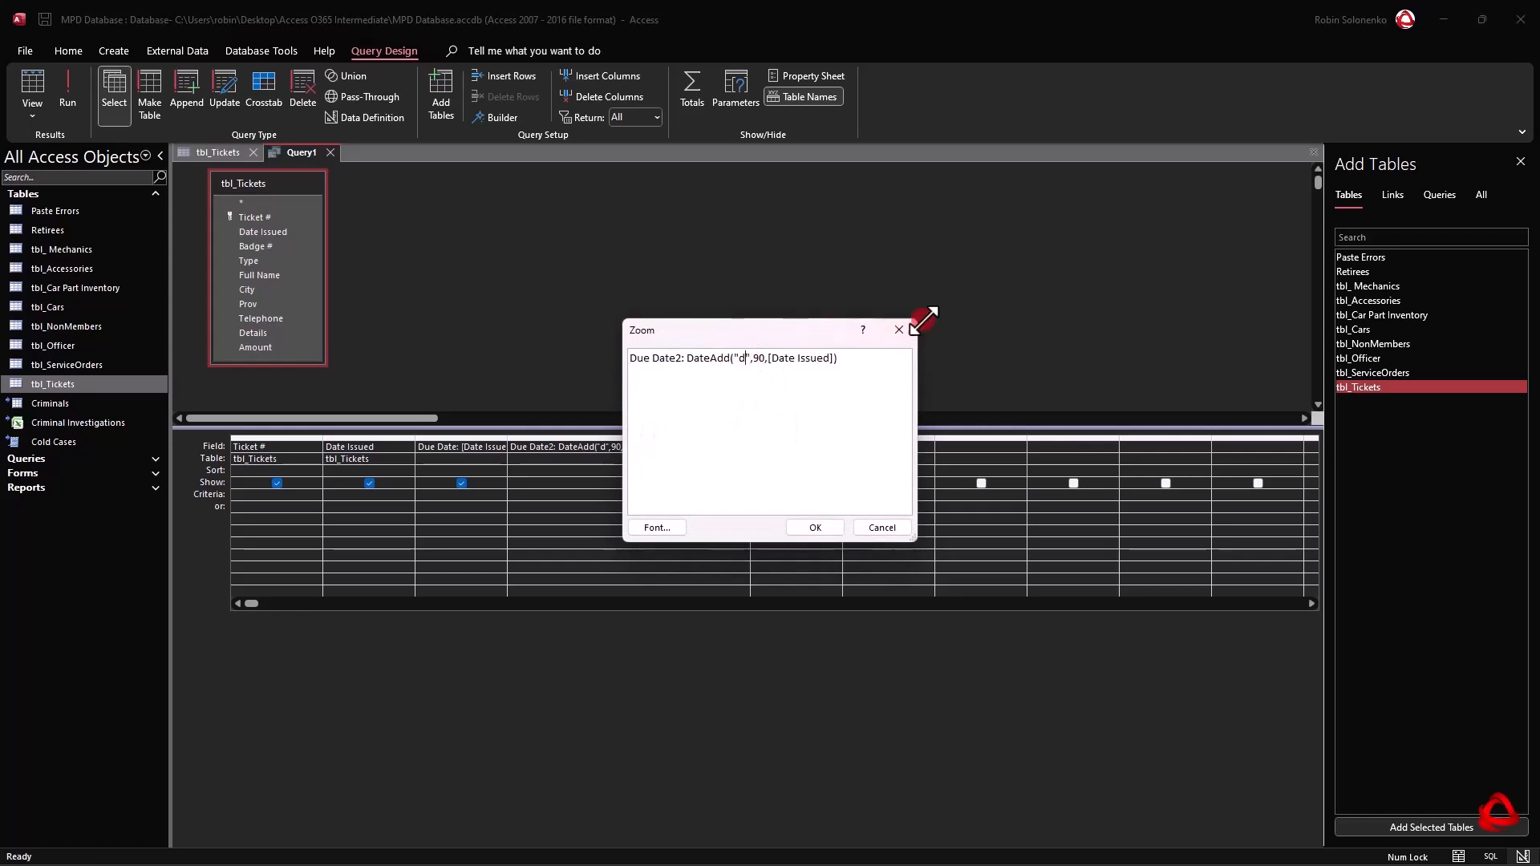
pyautogui.press('BackSpace')
pyautogui.write('m')
pyautogui.press('BackSpace')
pyautogui.press('BackSpace')
pyautogui.write('3')
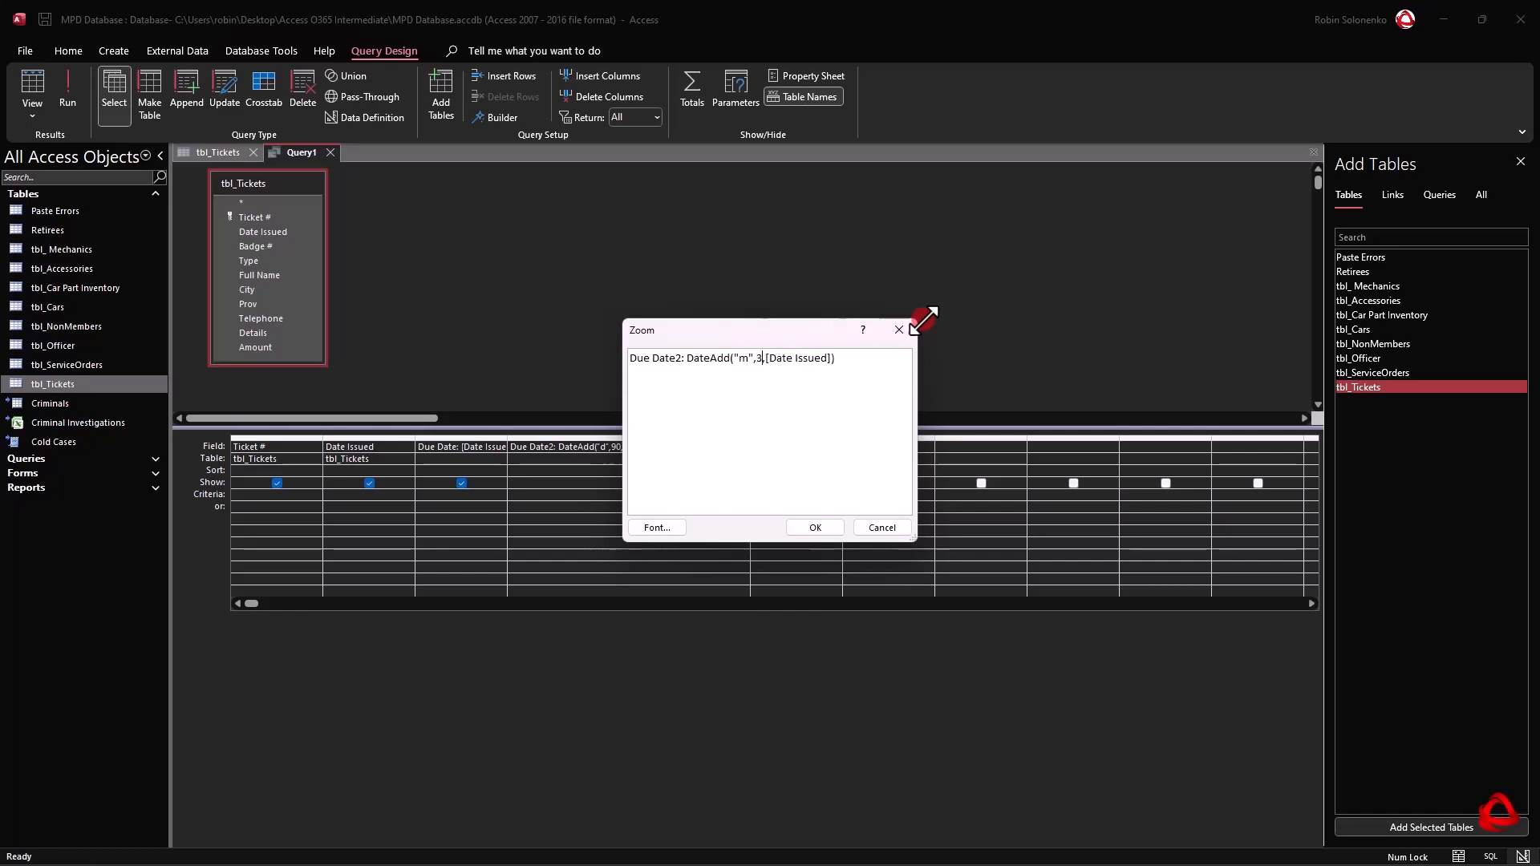
pyautogui.click(791, 369)
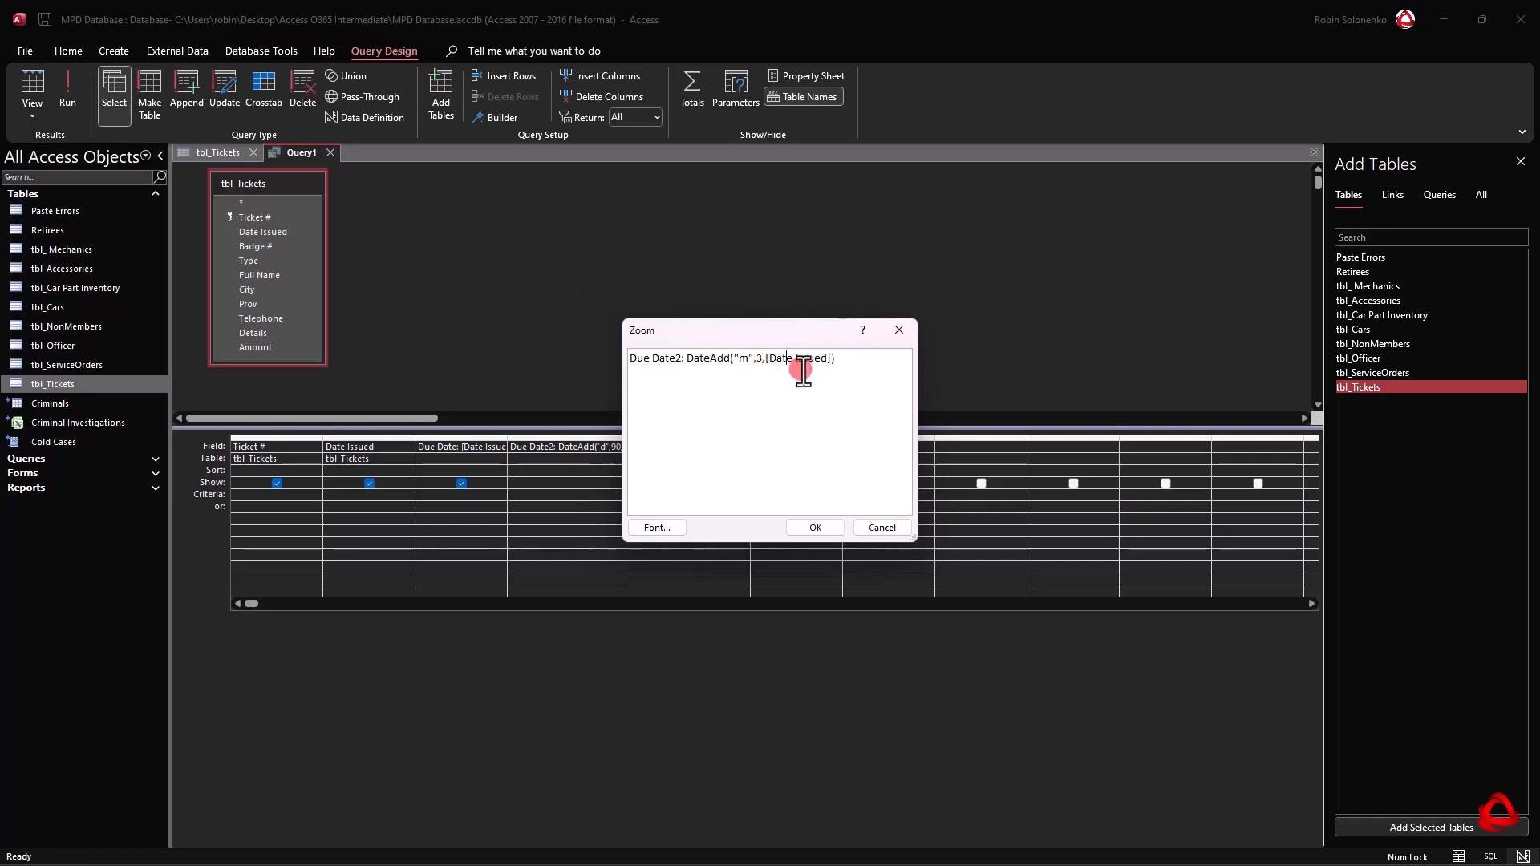
pyautogui.click(814, 523)
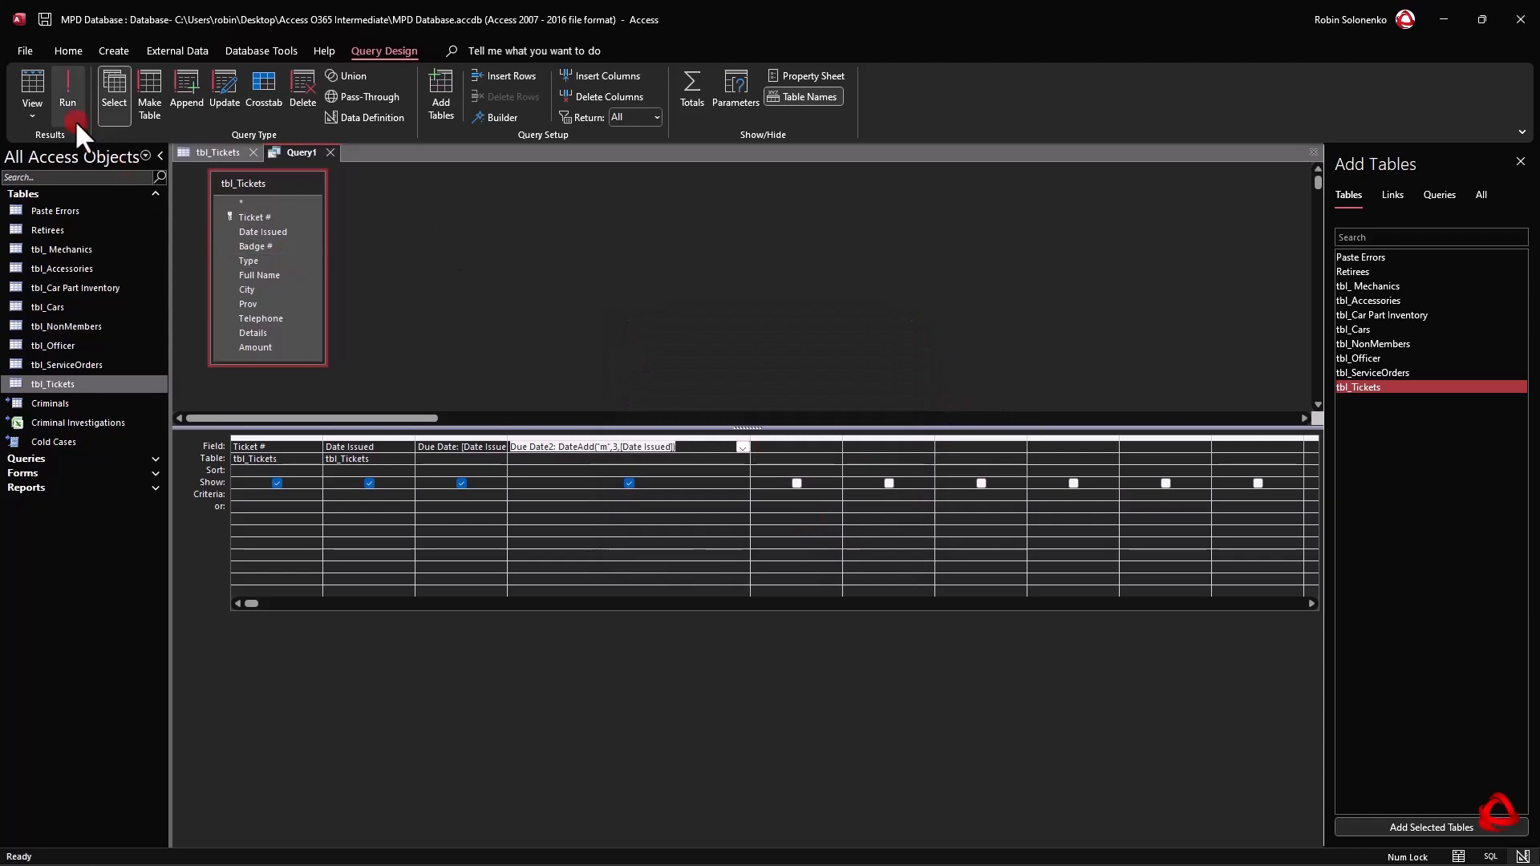
# Display the datasheet again and examine the Due Date2 column, comparing both due dates in the third record.
pyautogui.click(32, 115)
pyautogui.click(52, 143)
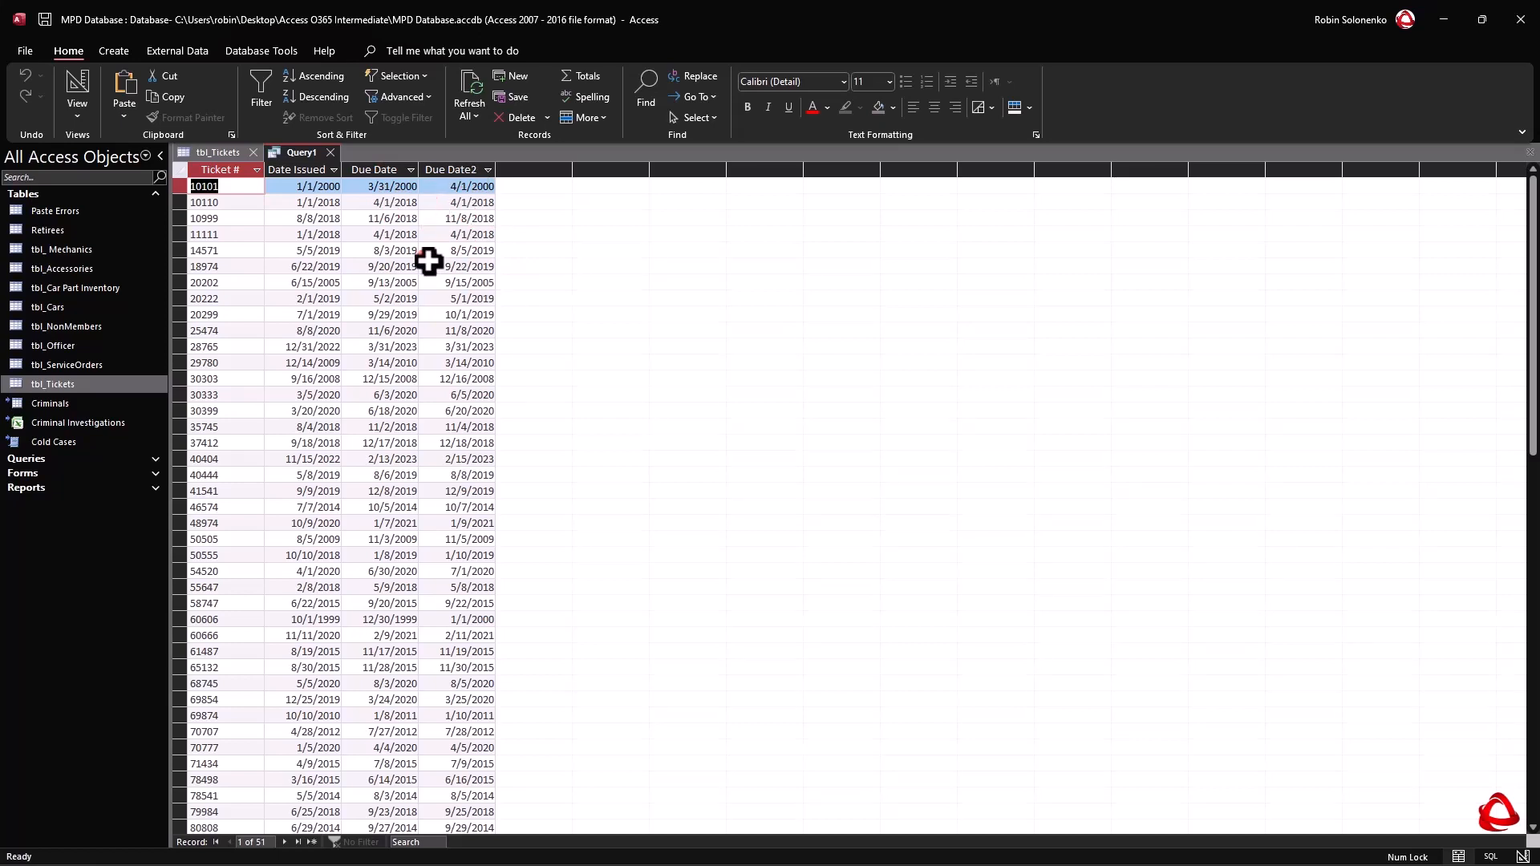
pyautogui.click(470, 167)
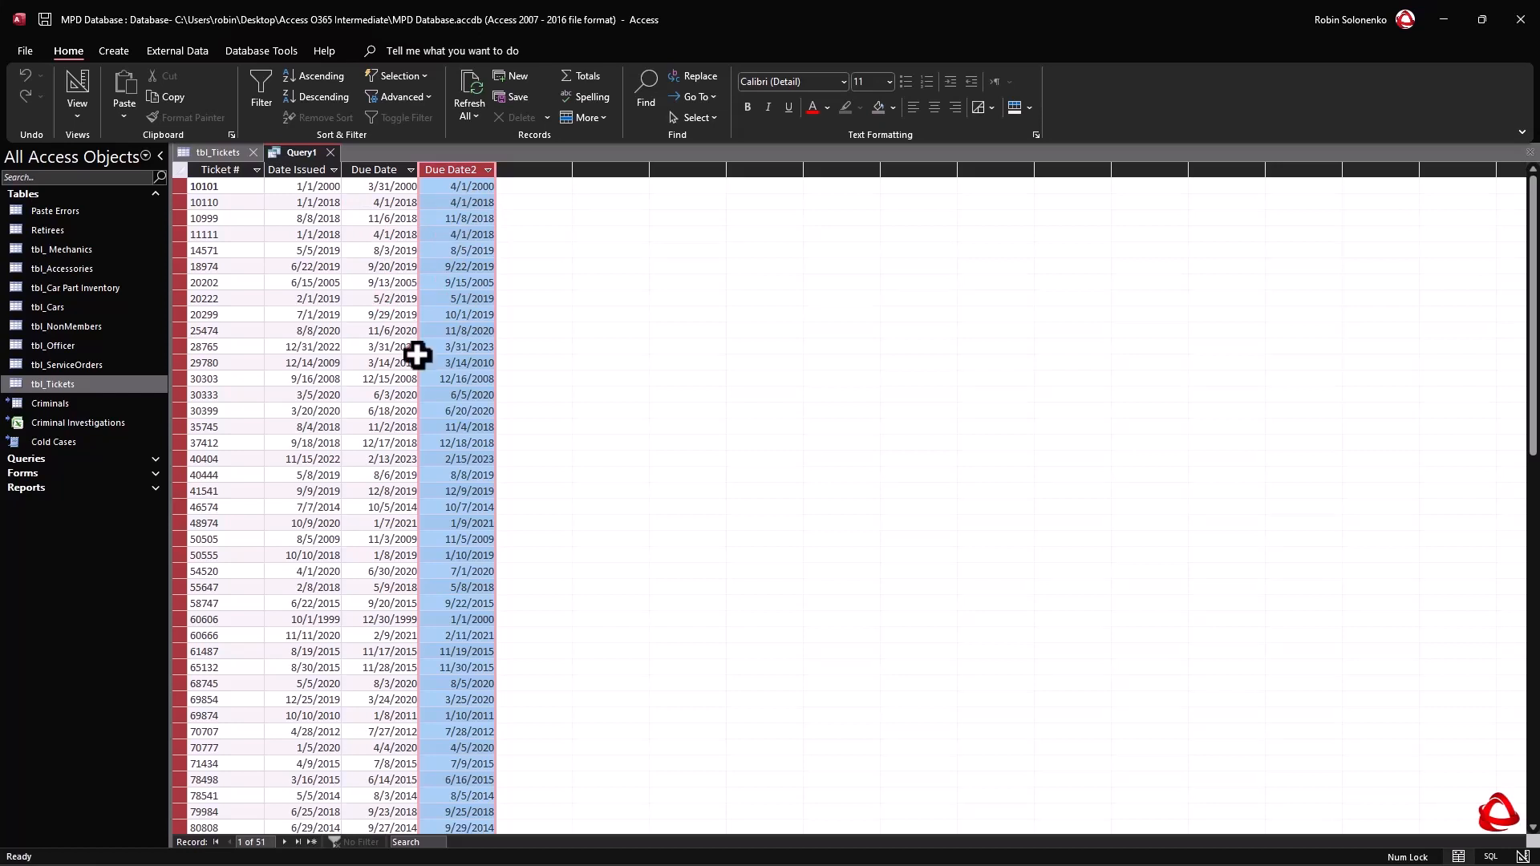
pyautogui.click(181, 218)
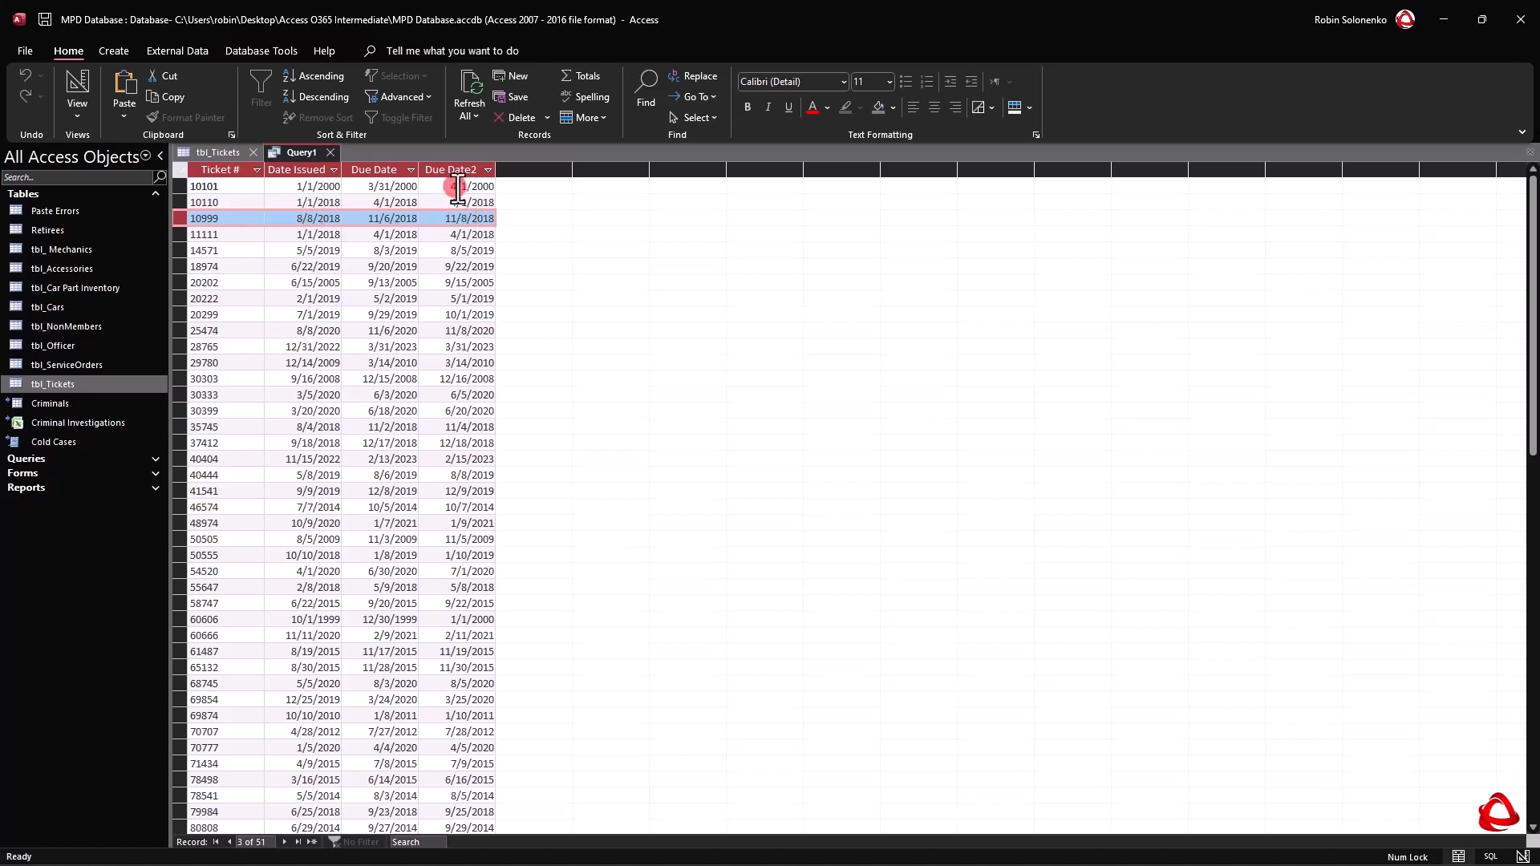
# Return to the query design and review the DateAdd function and its interval argument in the Due Date2 expression.
pyautogui.rightClick(289, 146)
pyautogui.click(342, 225)
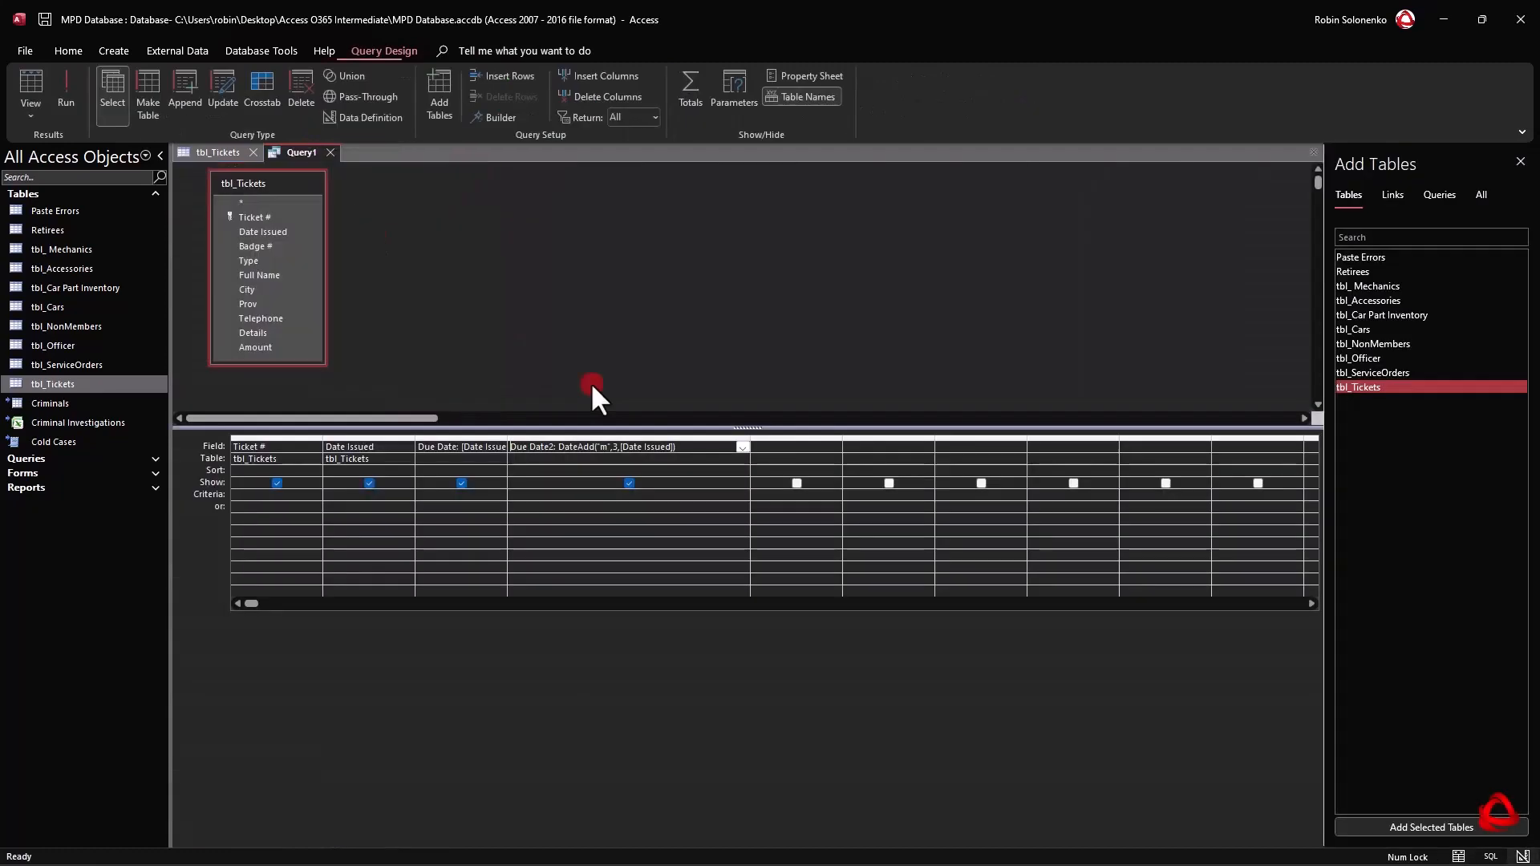
pyautogui.moveTo(559, 446); pyautogui.dragTo(603, 446)
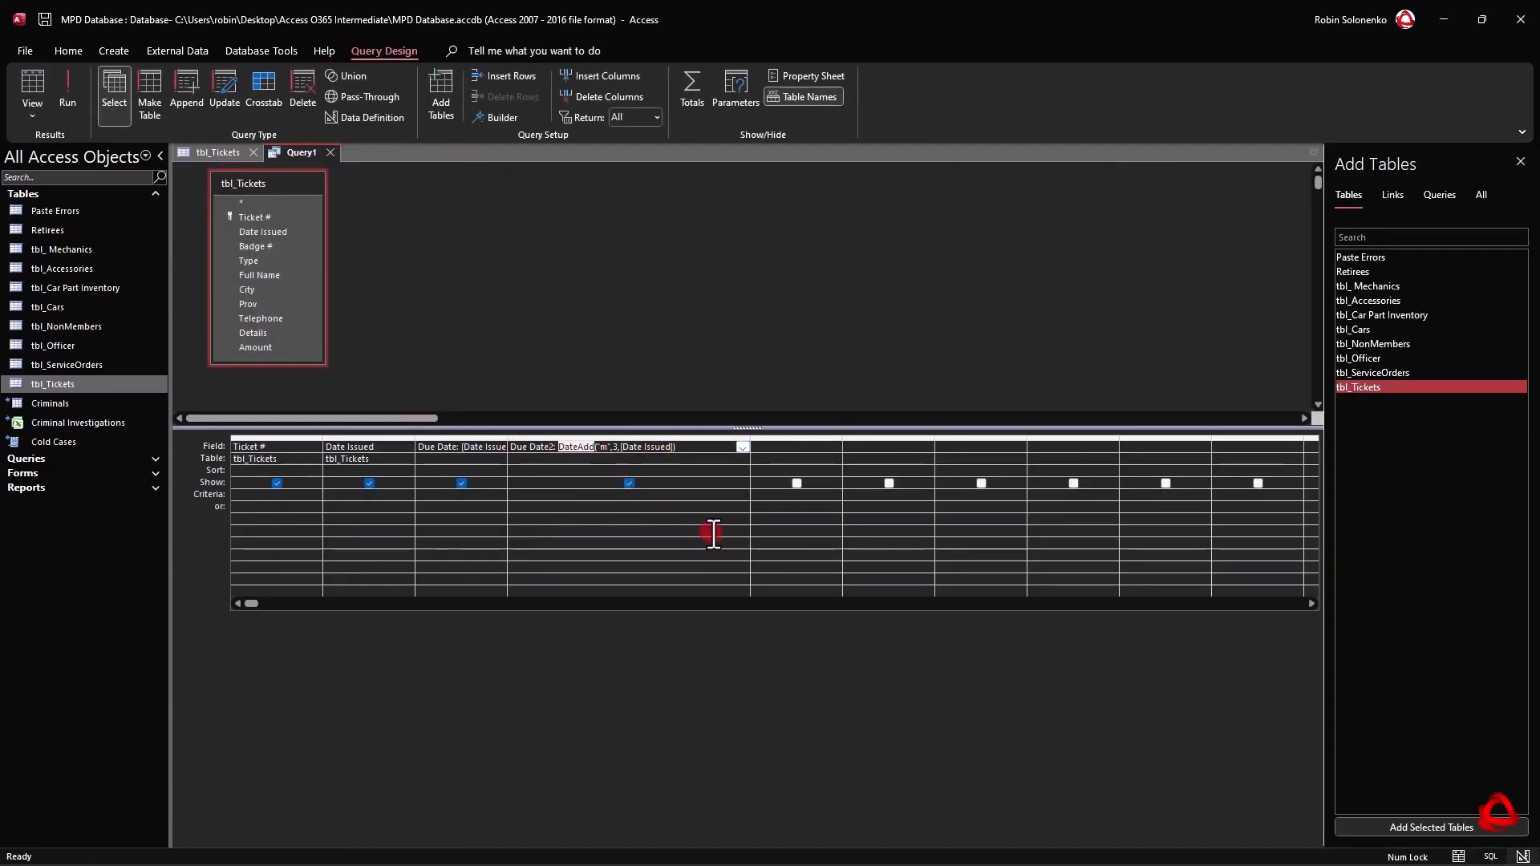
pyautogui.click(602, 447)
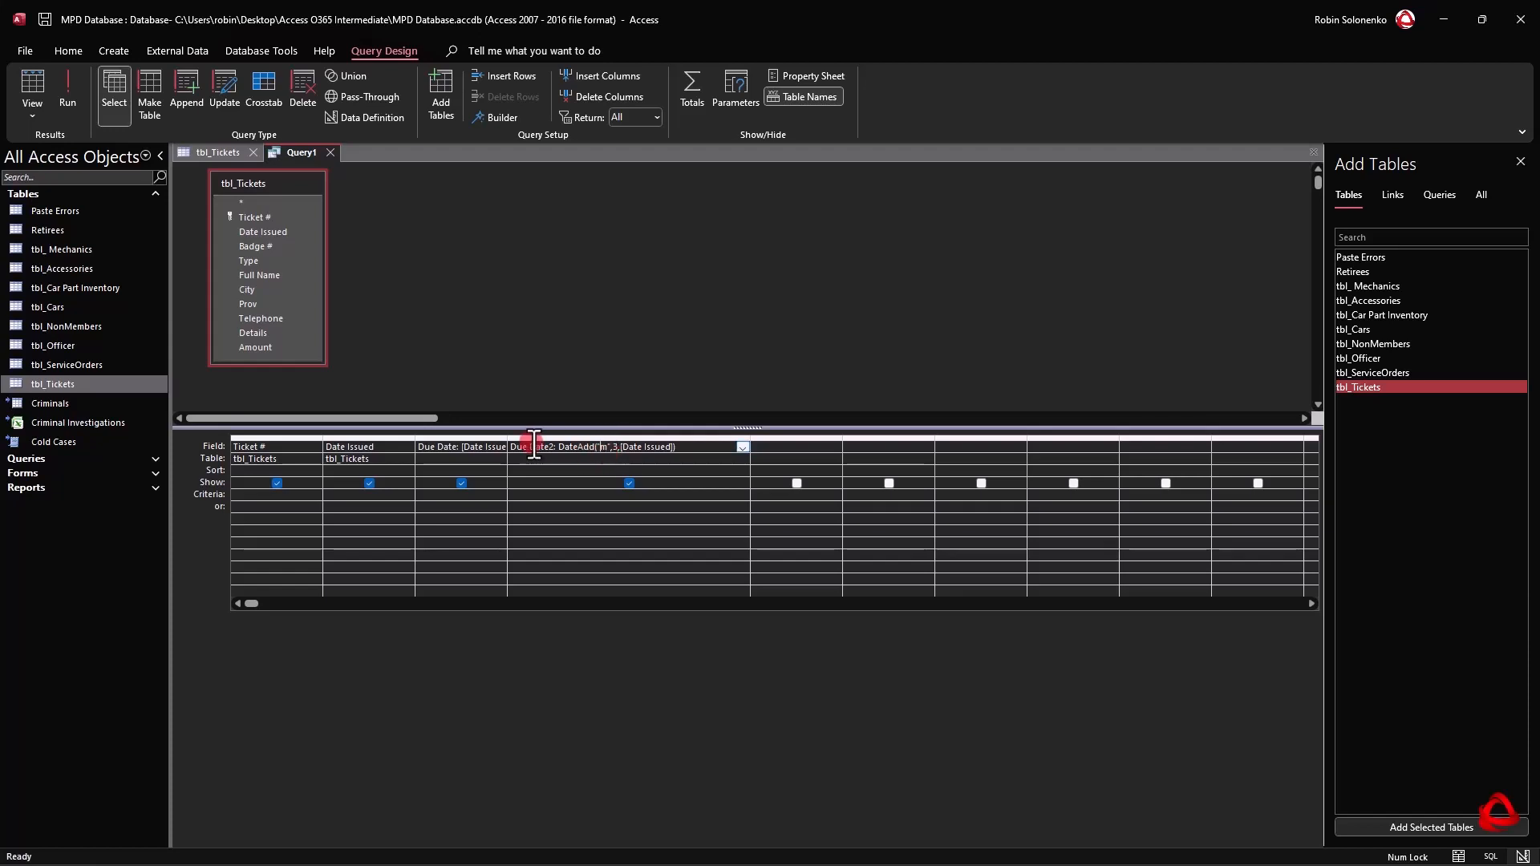
# Widen the Due Date column in the design grid to fit its full expression.
pyautogui.click(474, 446)
pyautogui.click(501, 446)
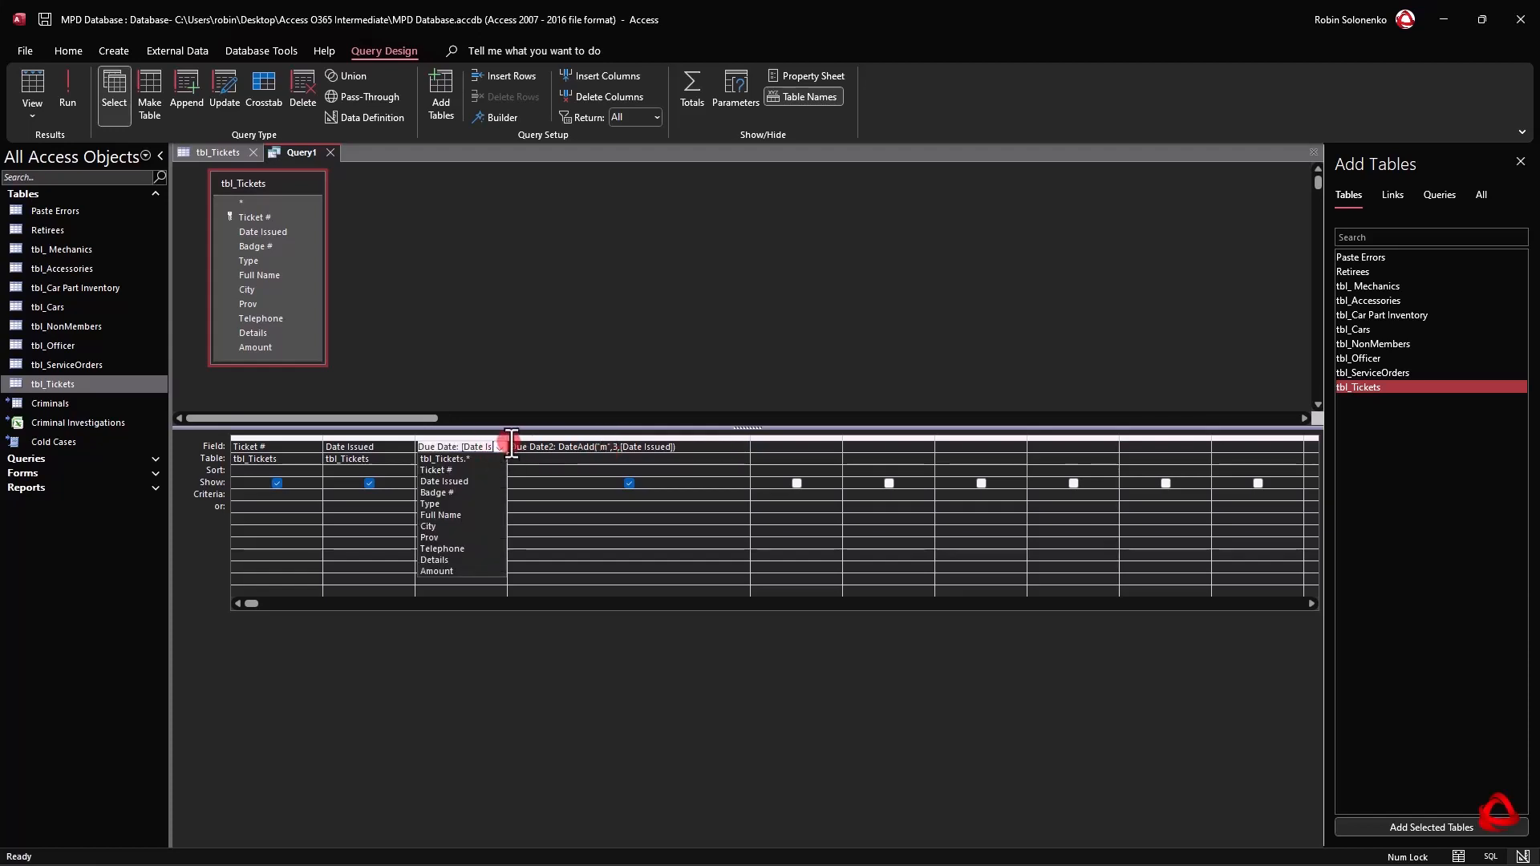
pyautogui.click(507, 419)
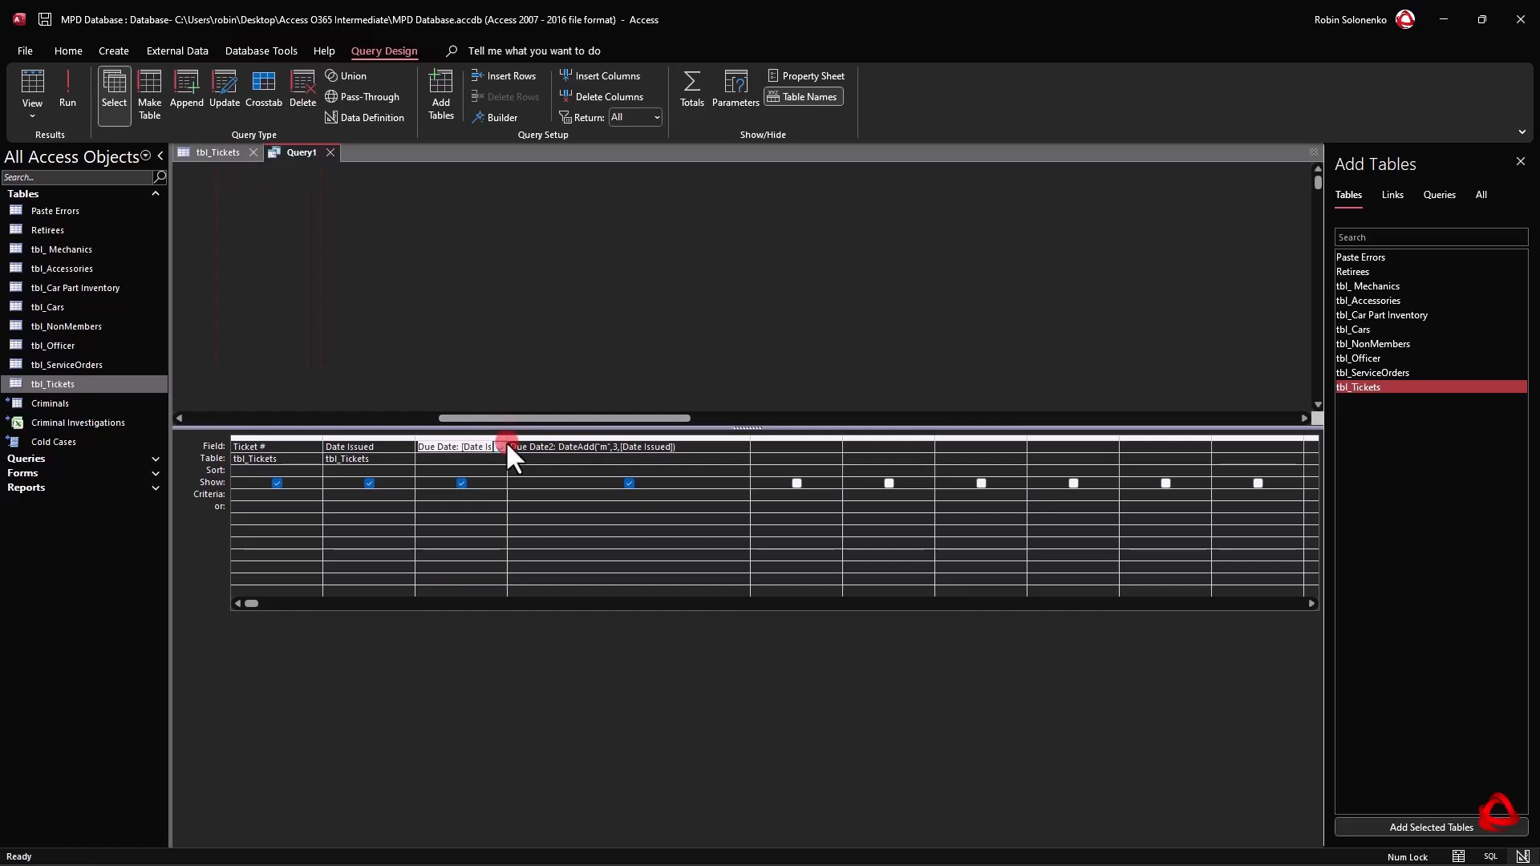
pyautogui.doubleClick(508, 438)
pyautogui.click(529, 459)
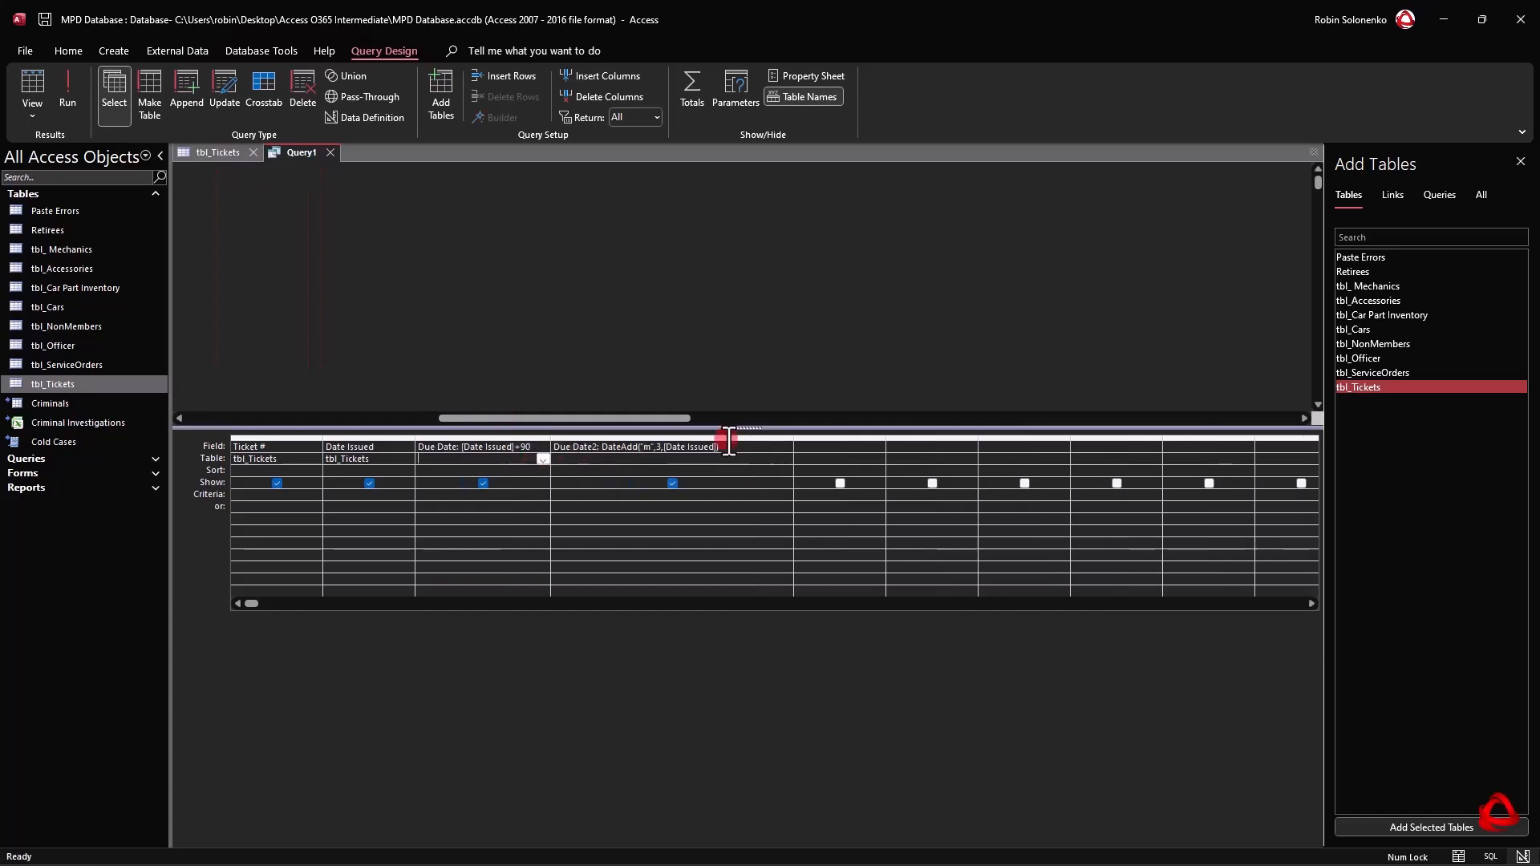
# Save the query as Tickets Due Date.
pyautogui.rightClick(322, 150)
pyautogui.click(341, 161)
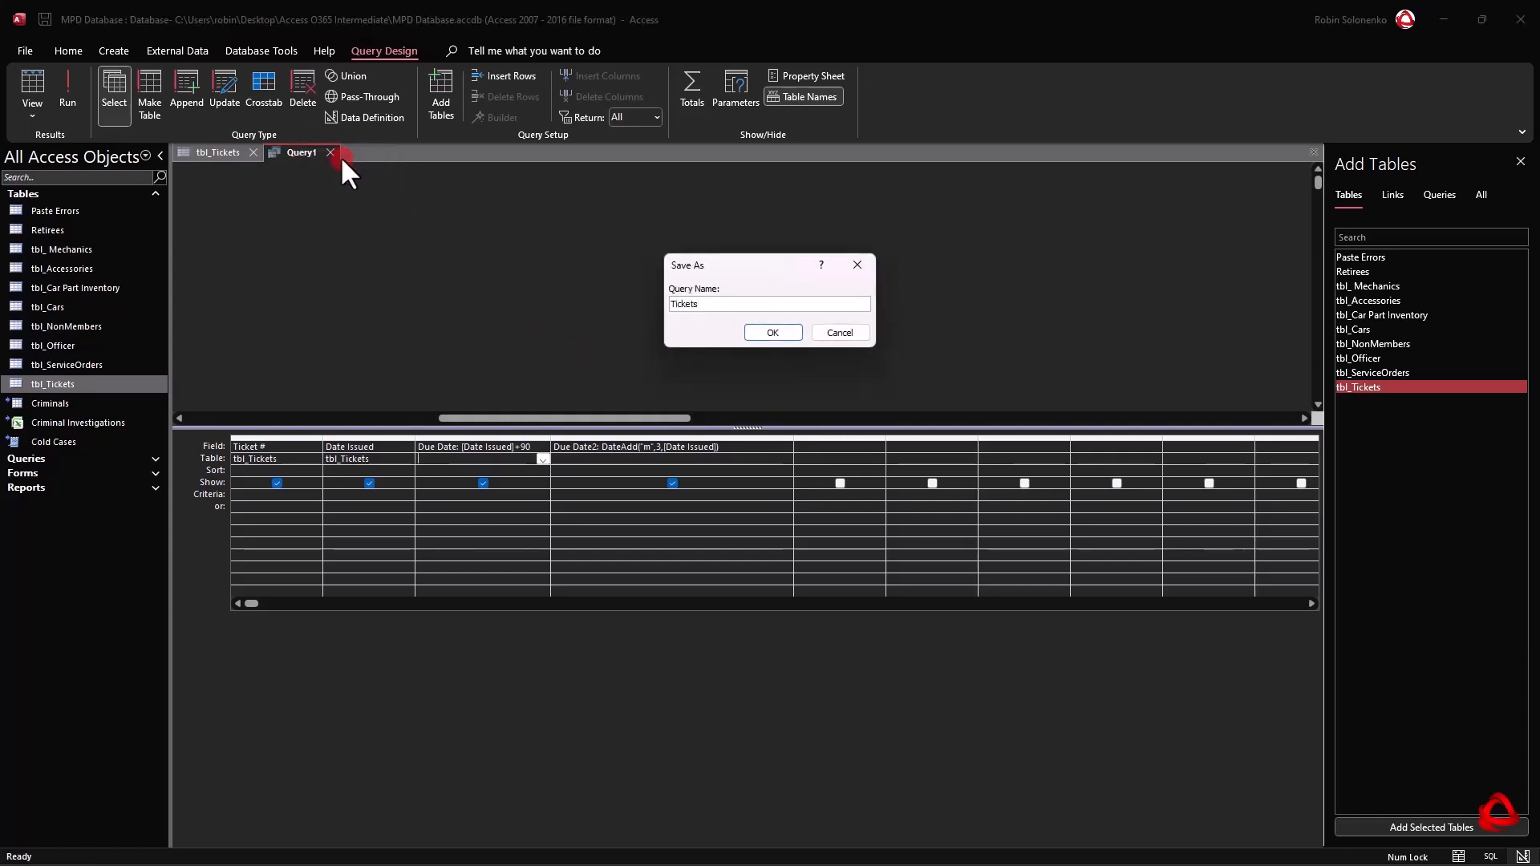
pyautogui.write('Tickets Due Date')
pyautogui.click(746, 328)
# Close the Tickets Due Date query and the tbl_Tickets table, and collapse the Tables group in the object list.
pyautogui.click(369, 151)
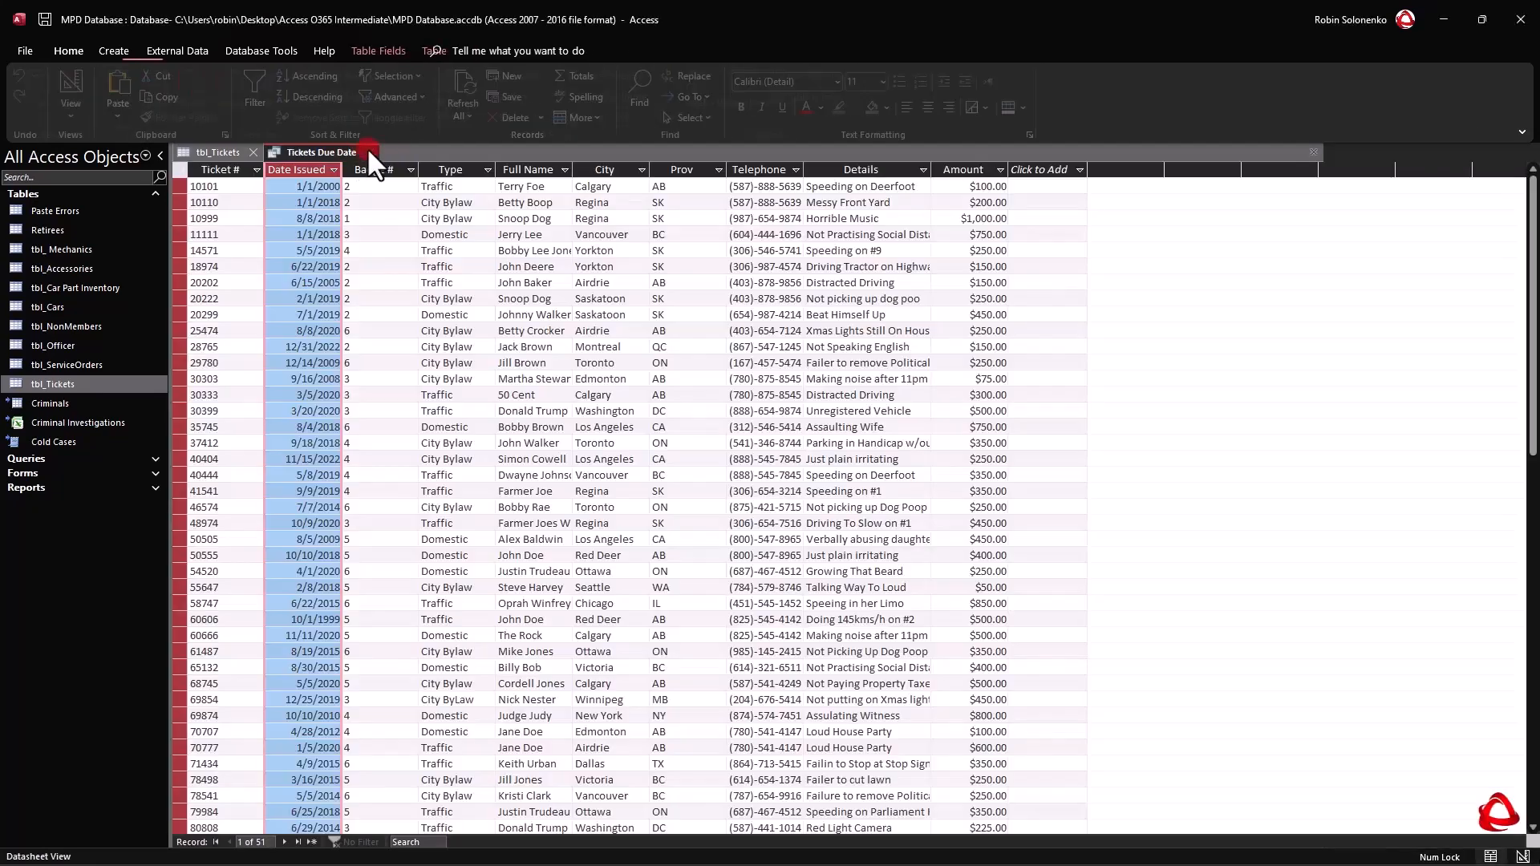
pyautogui.click(252, 149)
pyautogui.click(54, 207)
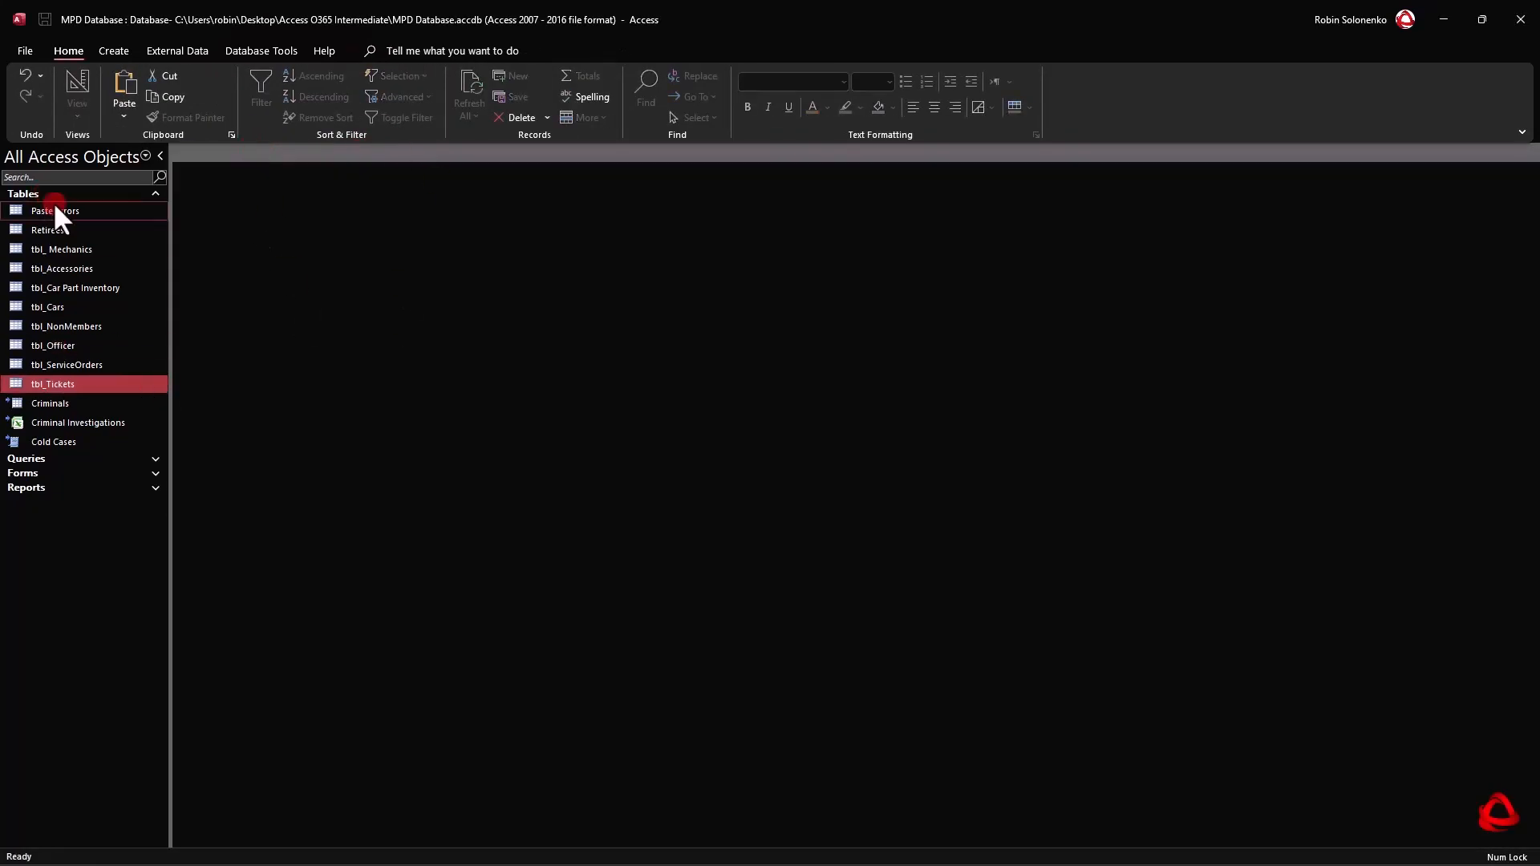
pyautogui.click(102, 194)
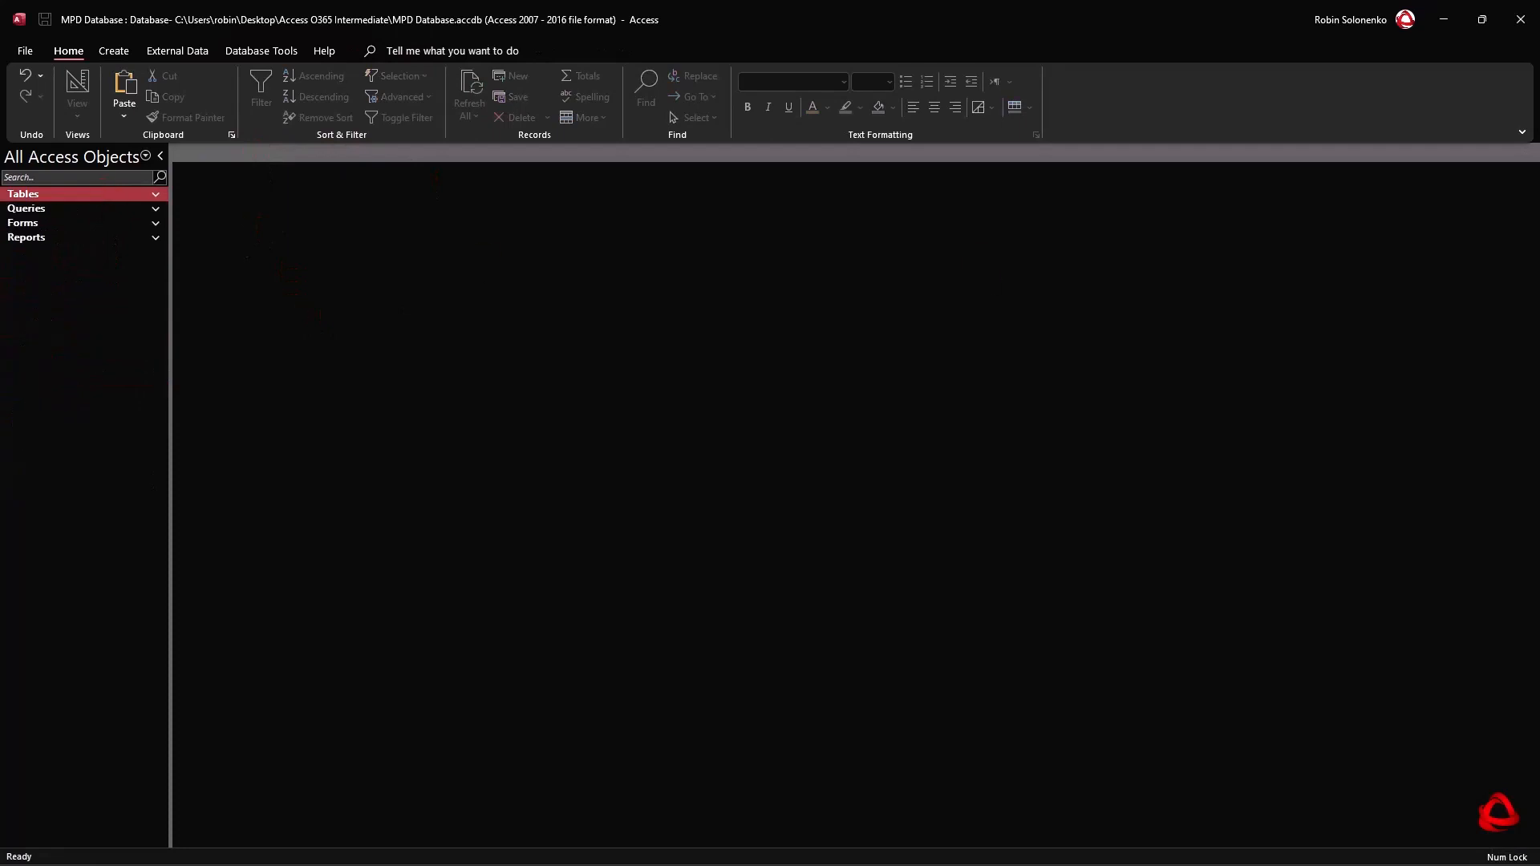